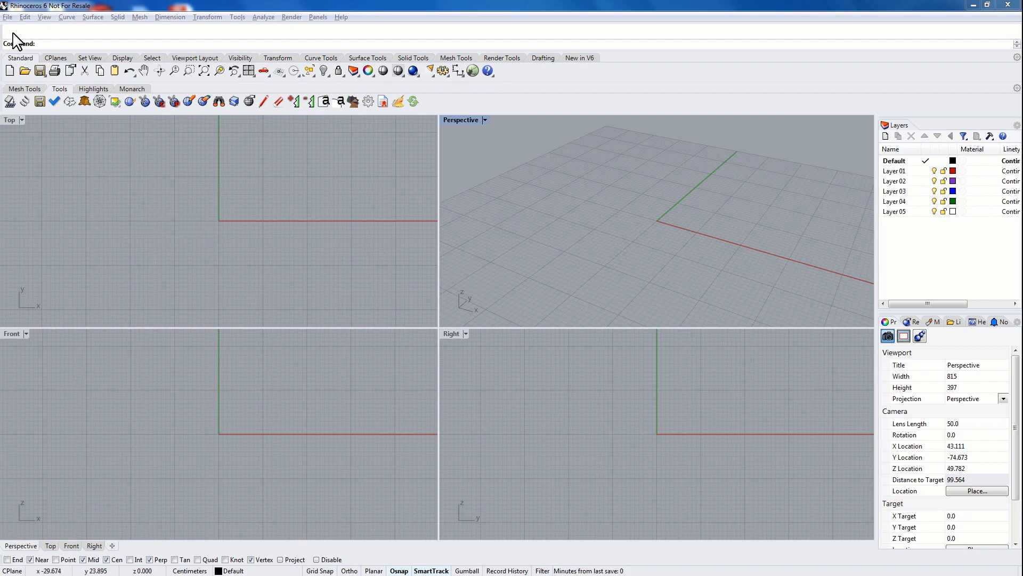
Open the file Headrest Tutorial-1.2.STEP with surfaces joined and the default STP import options.
click(24, 71)
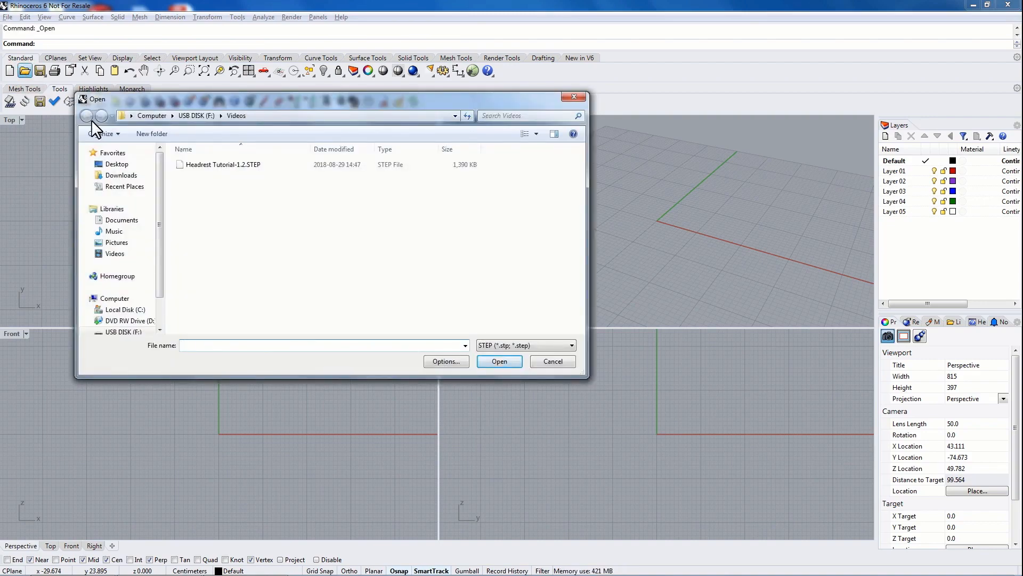
click(200, 166)
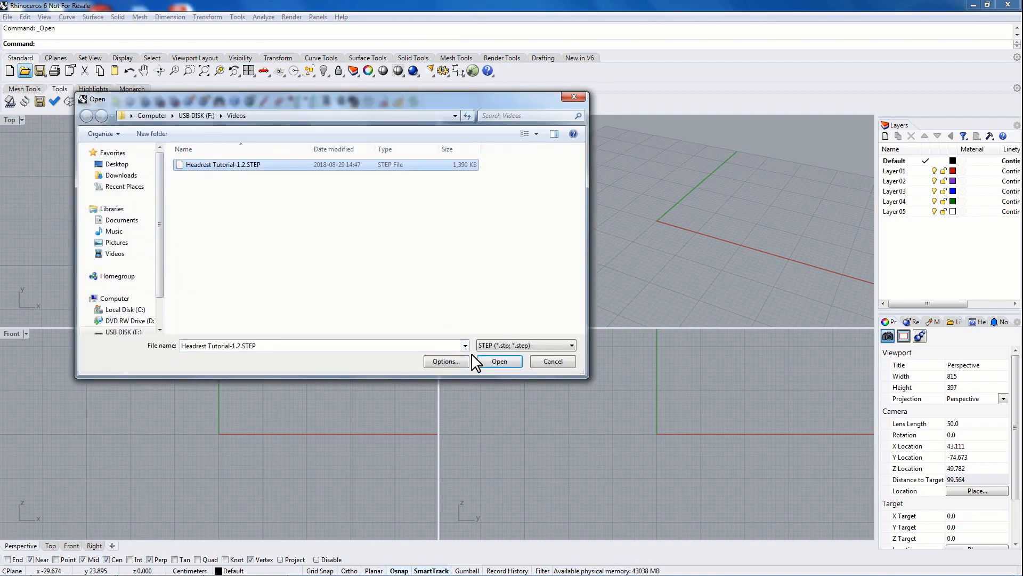
click(496, 362)
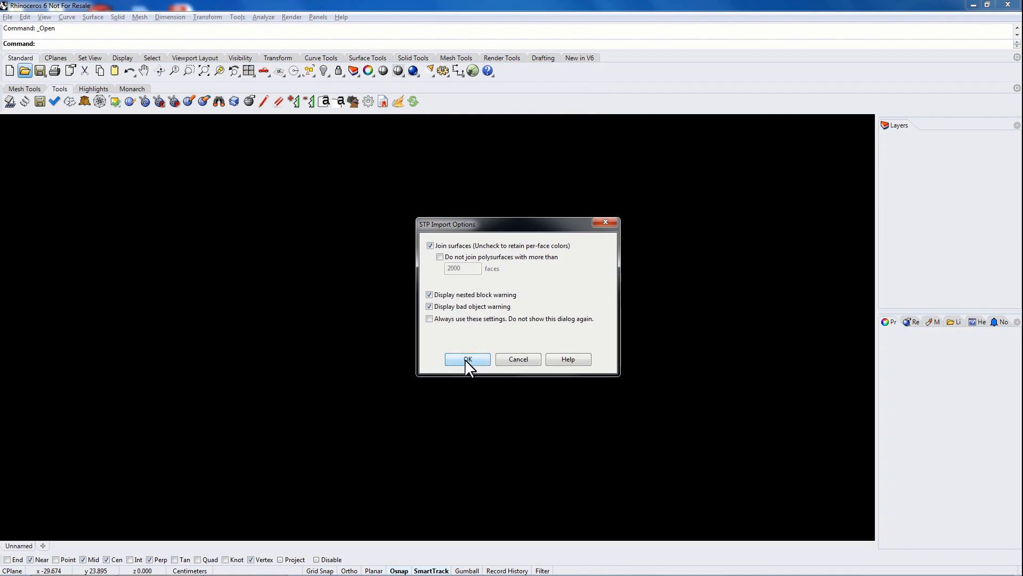
click(465, 360)
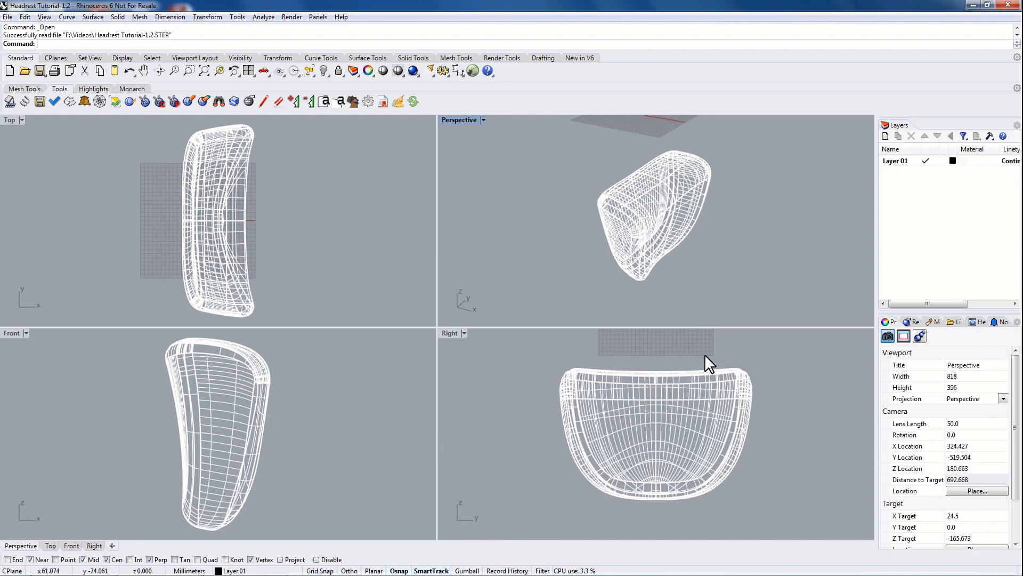
Rotate the headrest polysurface 180 degrees in the Right view, around a center point just above its straight edge.
right_drag(705, 354, 704, 377)
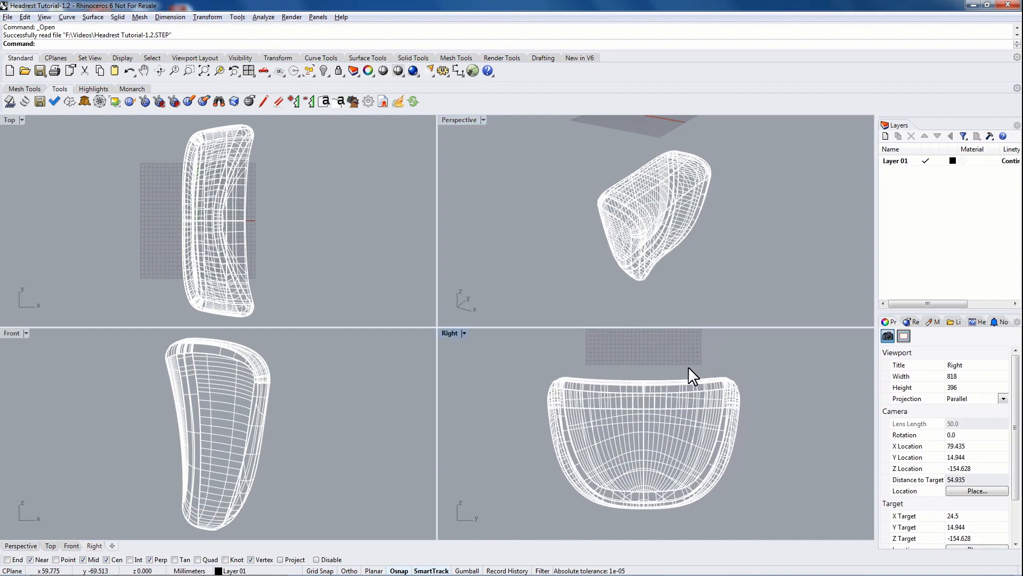
scroll(688, 366, down, 2)
right_drag(705, 203, 639, 284)
right_drag(769, 370, 742, 403)
scroll(748, 377, down, 2)
right_drag(660, 361, 650, 375)
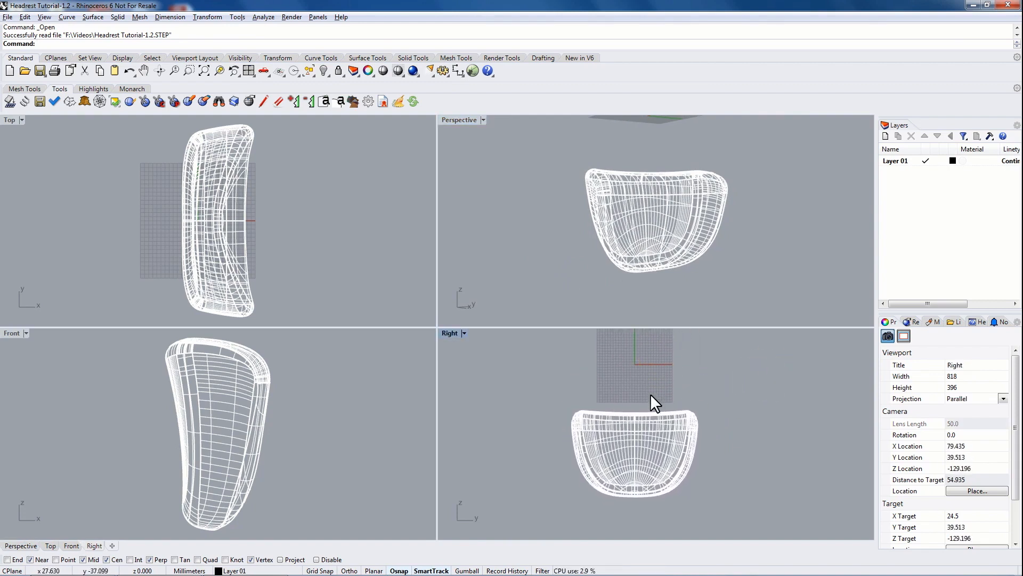
click(654, 428)
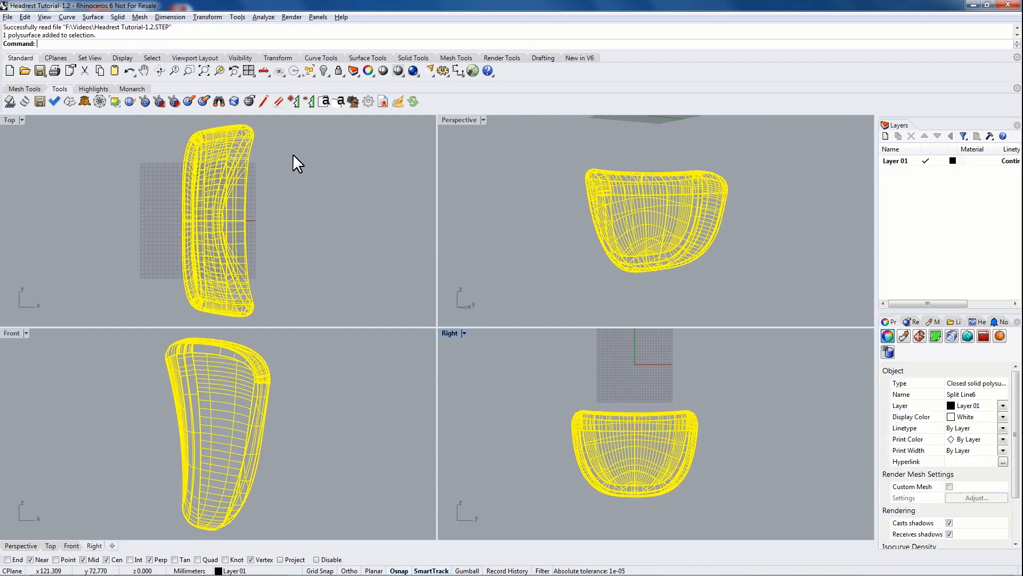
click(276, 57)
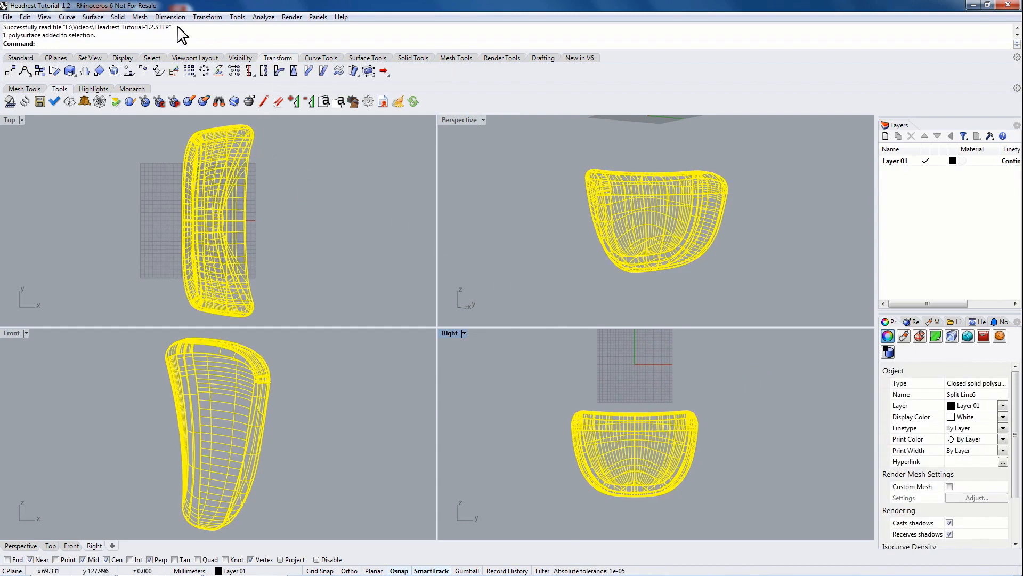
click(54, 71)
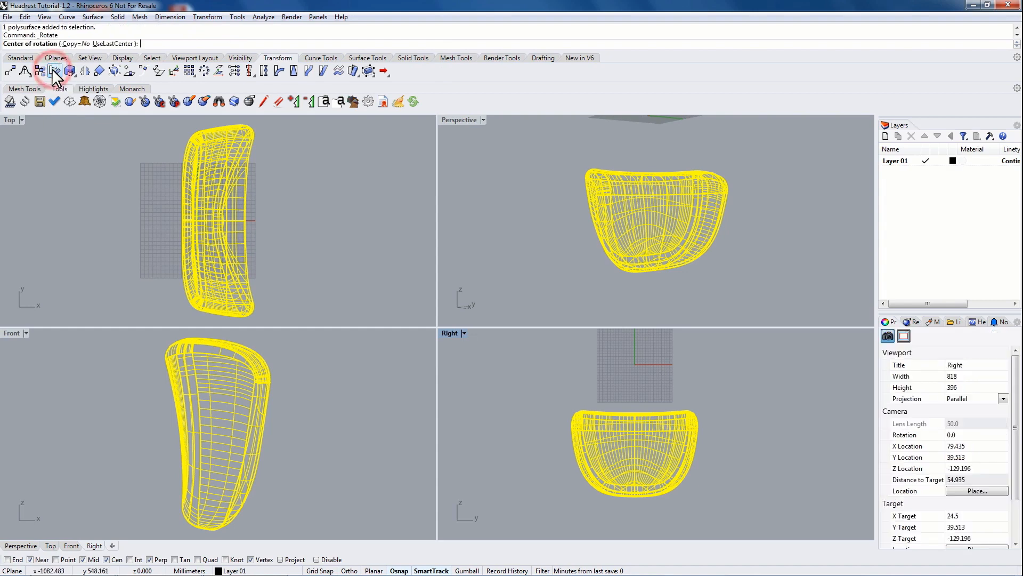
click(635, 389)
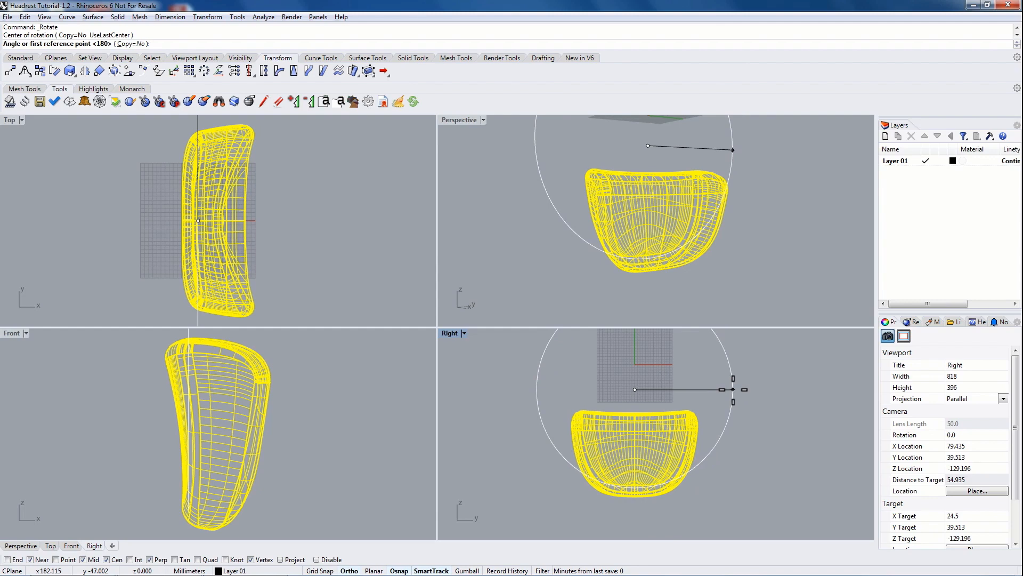
click(733, 389)
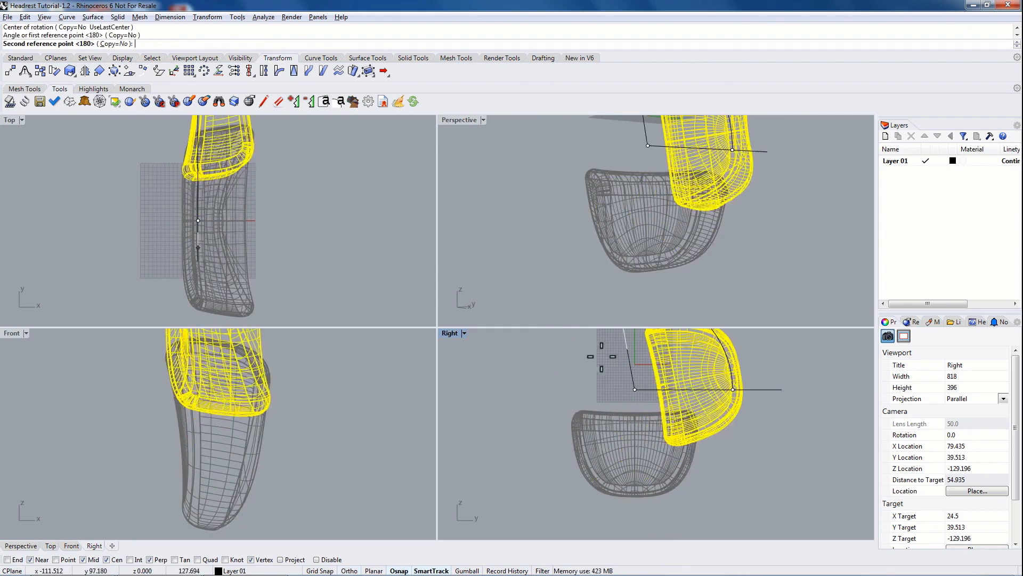
key(shift)
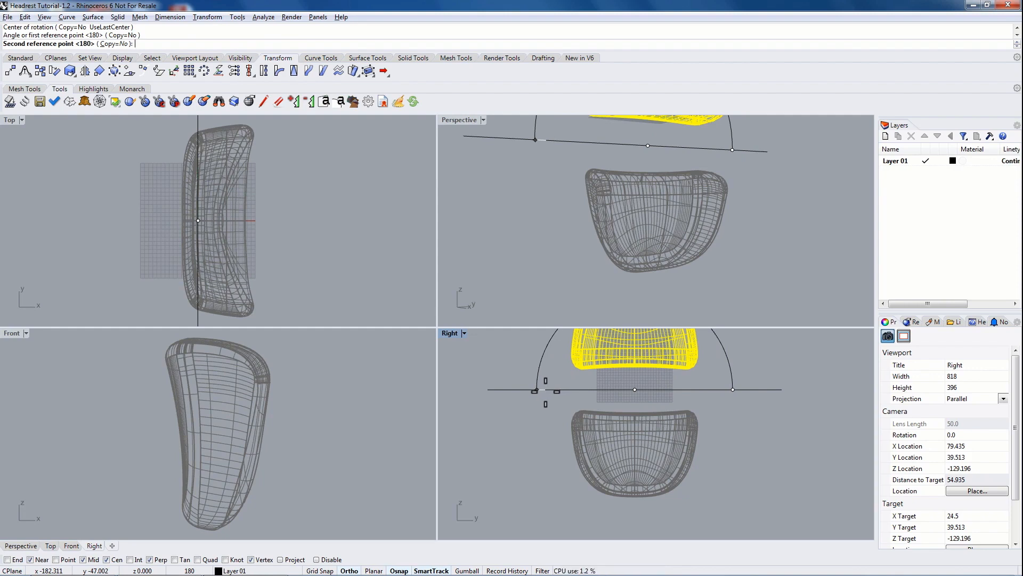
click(546, 392)
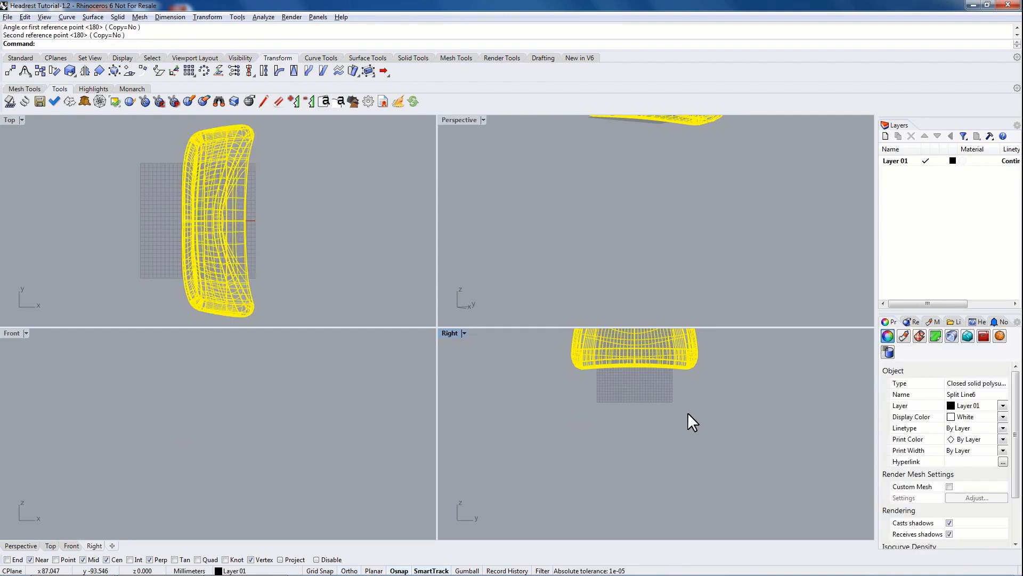
Bring the rotated headrest into view, maximize the Perspective viewport and clear the selection.
right_drag(687, 412, 729, 469)
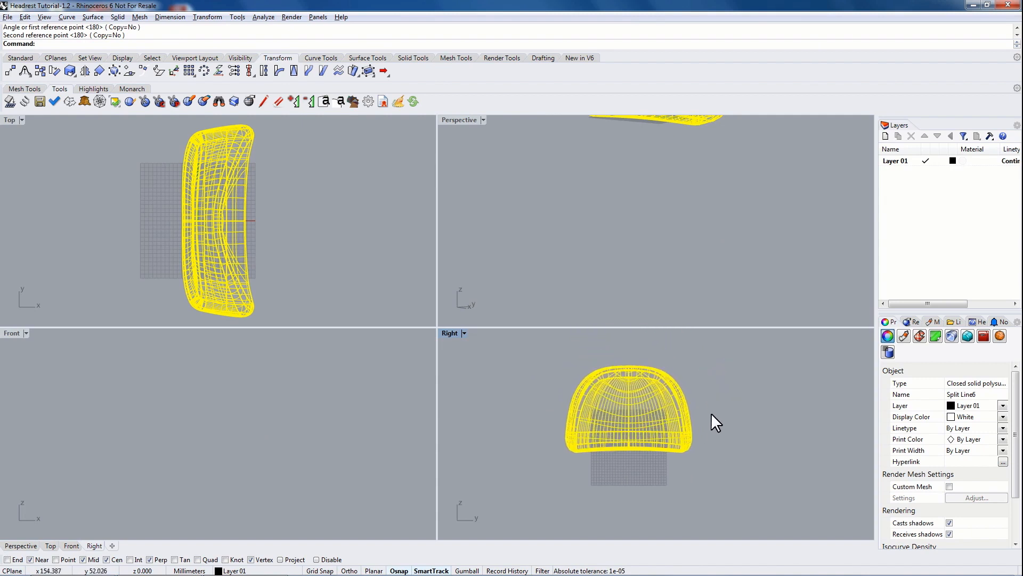
right_drag(715, 401, 709, 418)
shift+right_drag(681, 193, 687, 279)
right_drag(756, 172, 673, 208)
shift+right_drag(735, 168, 730, 238)
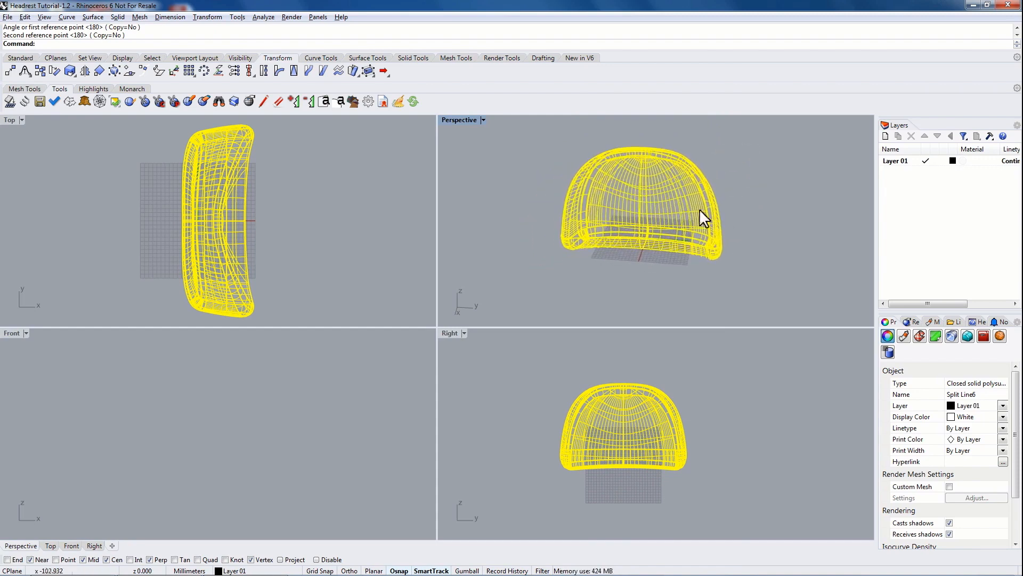
double_click(459, 120)
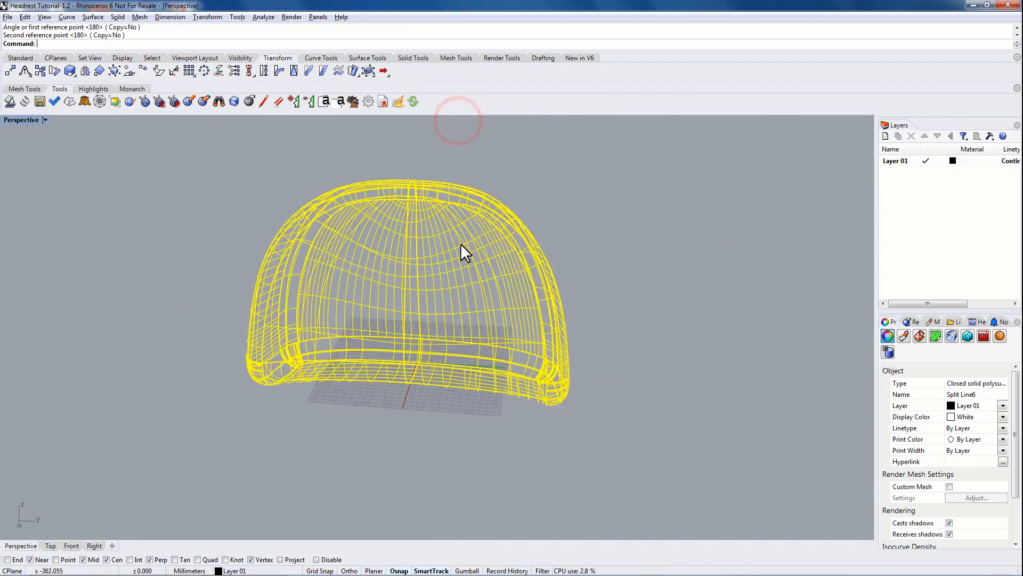
right_drag(604, 251, 630, 235)
click(642, 223)
shift+right_drag(555, 208, 663, 249)
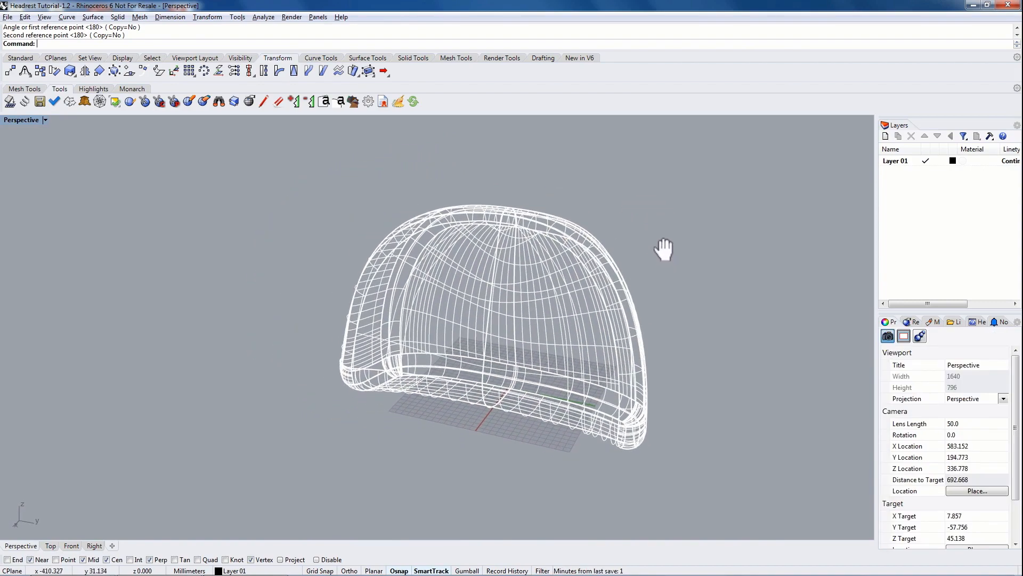
Zoom the Perspective view to the extents of the headrest.
click(20, 58)
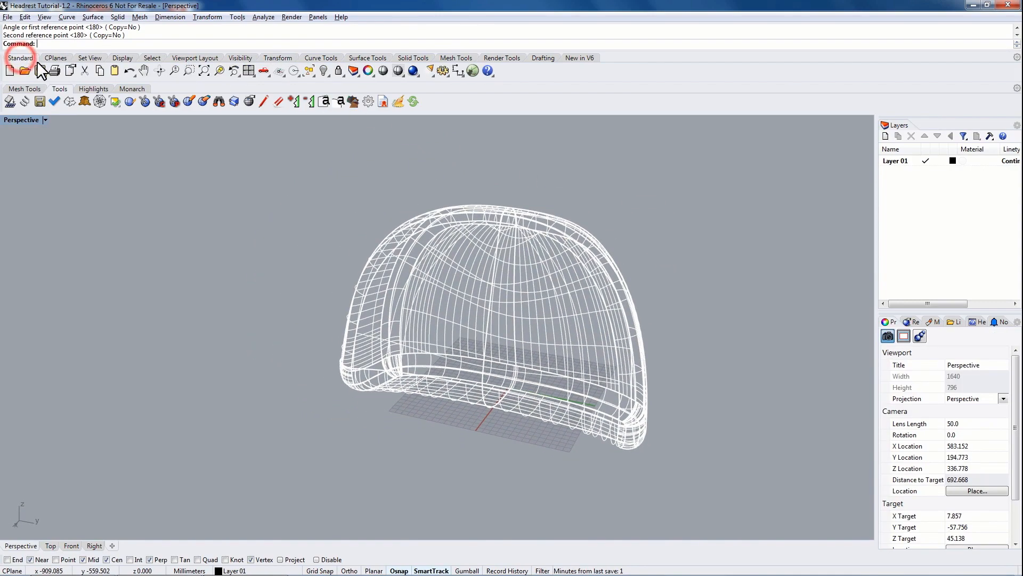
click(204, 71)
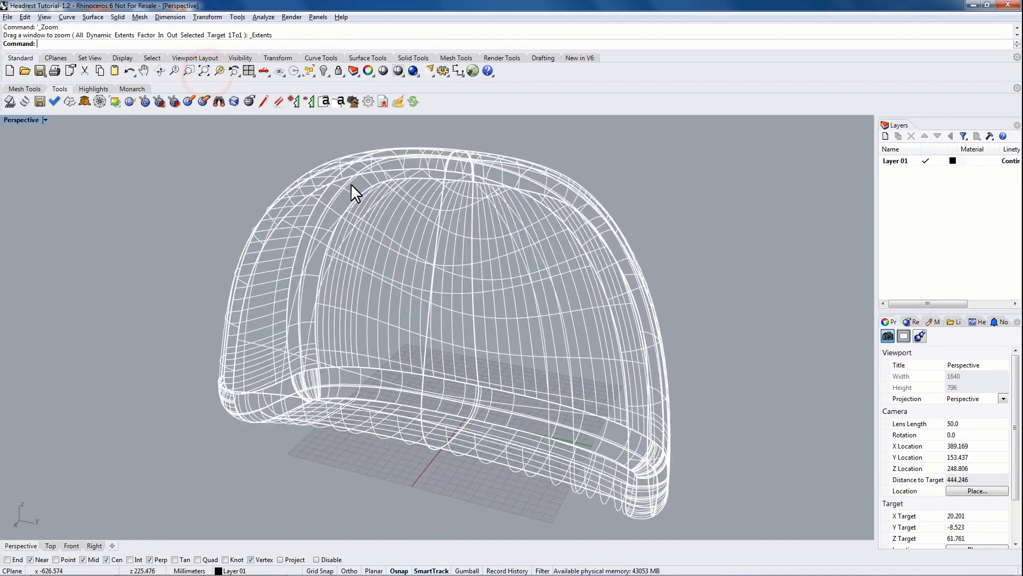
mouse_move(701, 274)
right_down()
mouse_move(617, 267)
mouse_move(705, 292)
right_up()
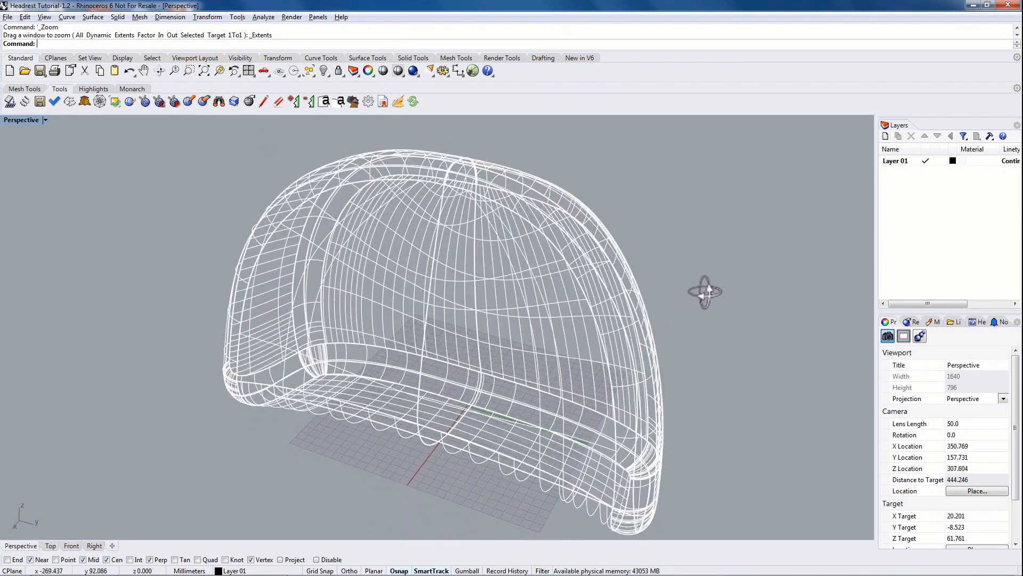
shift+right_drag(599, 329, 658, 334)
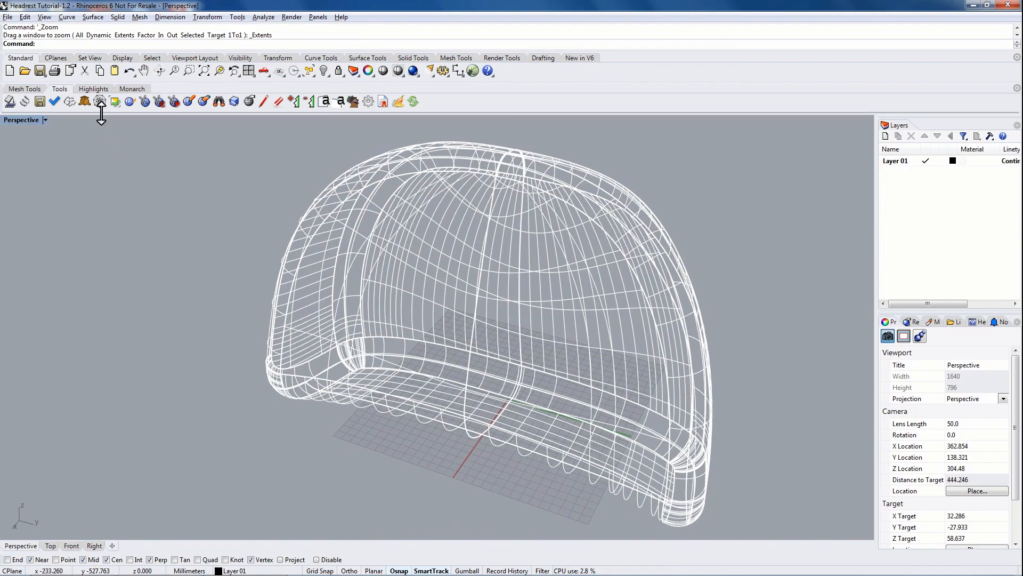
Set the Perspective viewport's display mode to Shaded.
right_drag(468, 286, 608, 256)
right_drag(394, 341, 354, 293)
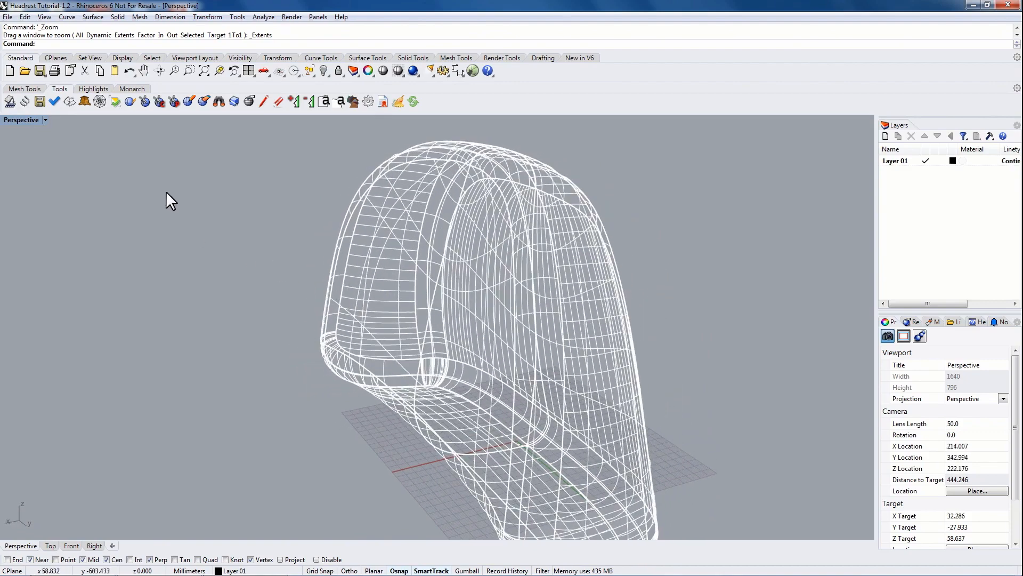
click(24, 119)
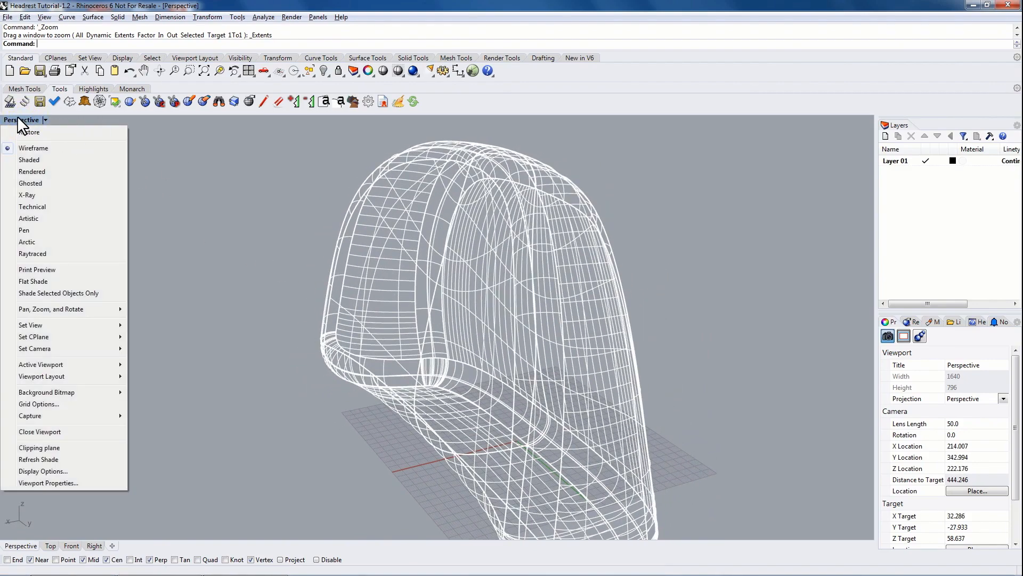
click(30, 161)
Examine the shaded headrest's front face, rounded edges and sides from several angles.
mouse_move(290, 283)
right_down()
mouse_move(387, 341)
mouse_move(449, 334)
mouse_move(487, 295)
mouse_move(458, 357)
mouse_move(514, 309)
mouse_move(402, 370)
mouse_move(491, 341)
right_up()
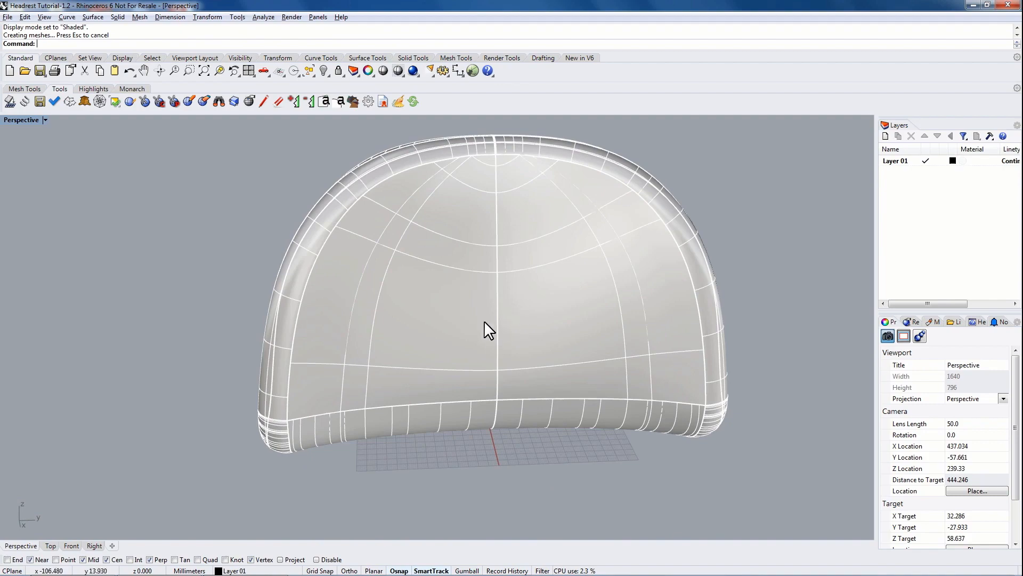
right_drag(525, 274, 545, 321)
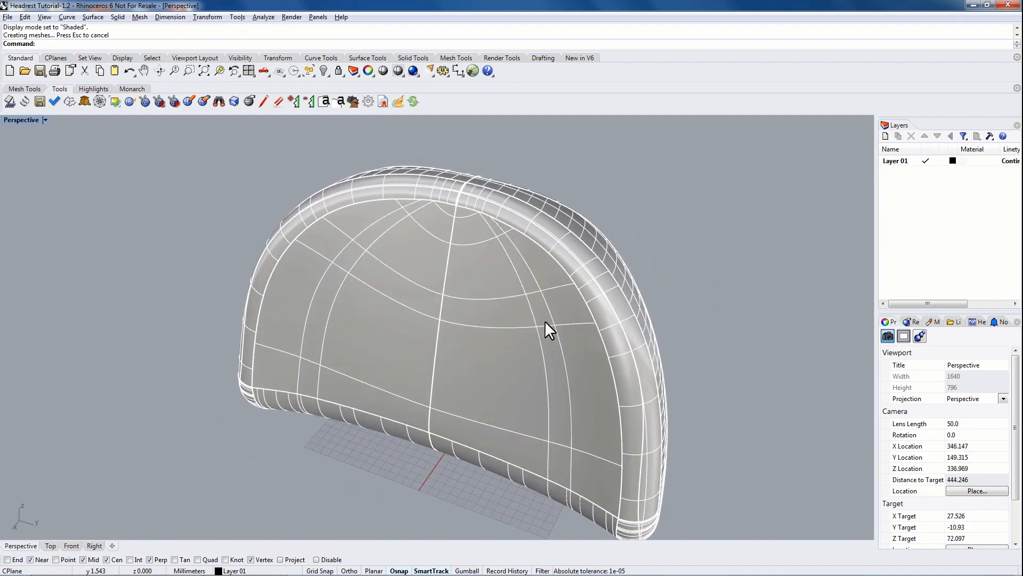
click(544, 320)
click(690, 257)
right_drag(681, 416, 553, 403)
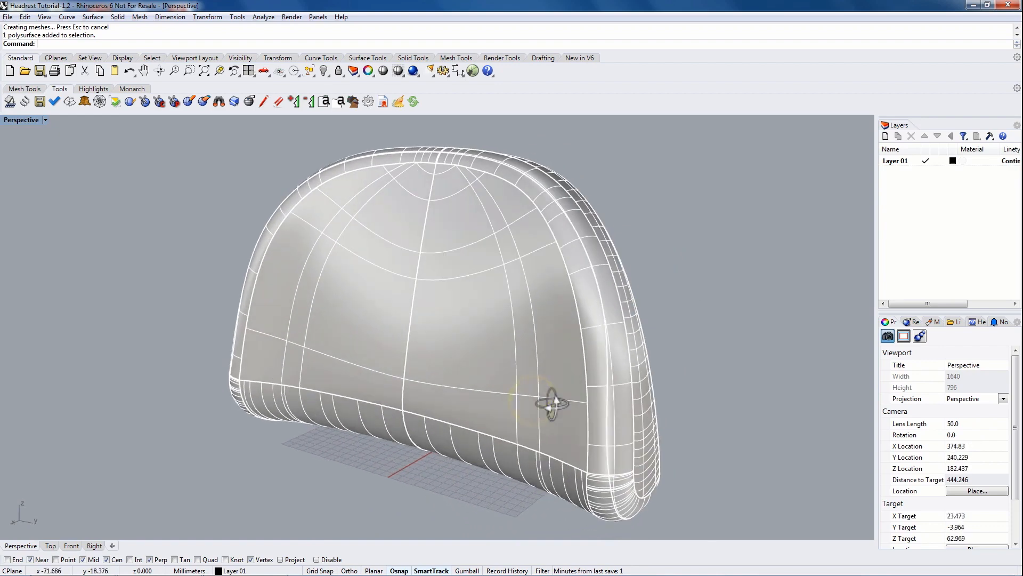
right_drag(415, 331, 498, 299)
right_drag(511, 232, 539, 267)
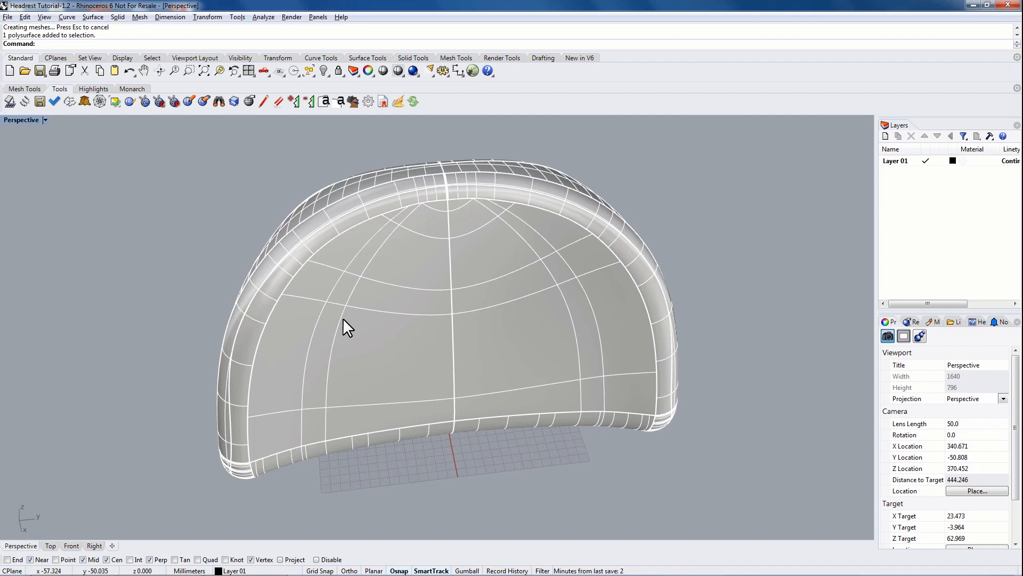
Create a polygon mesh from the headrest polysurface at the highest polygon density, and clear the selection.
click(380, 291)
right_drag(476, 315, 584, 331)
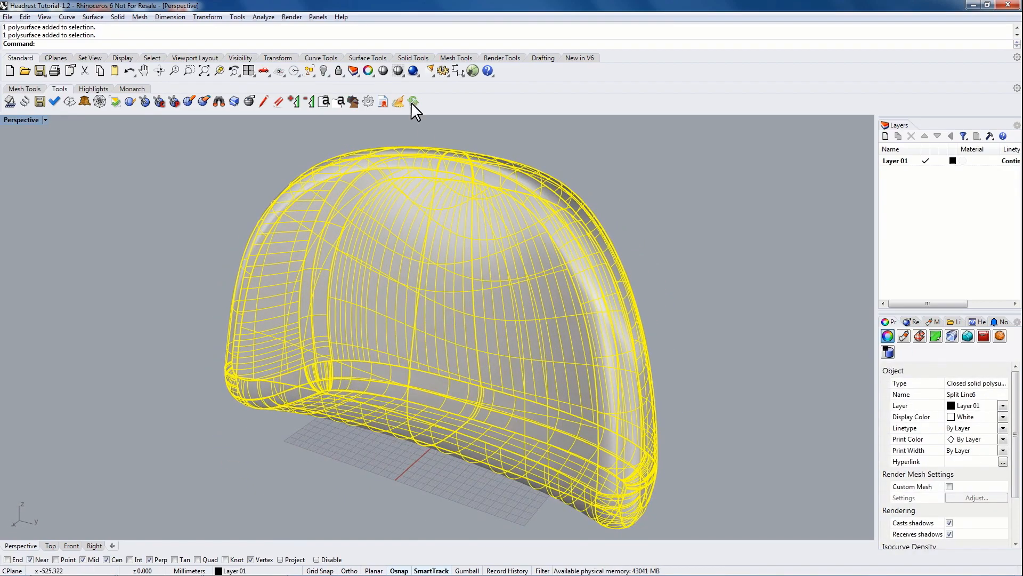
click(459, 58)
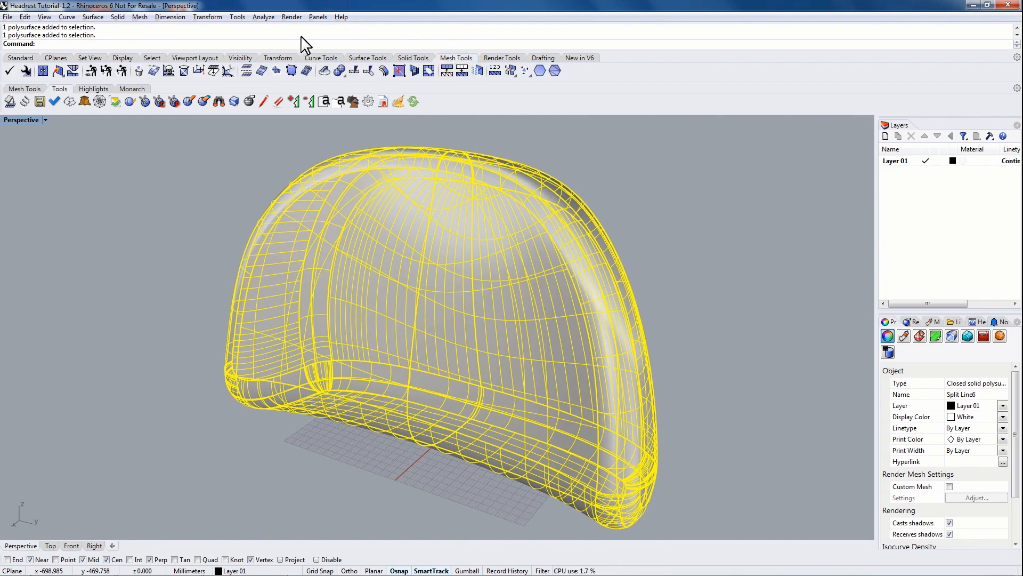
click(261, 70)
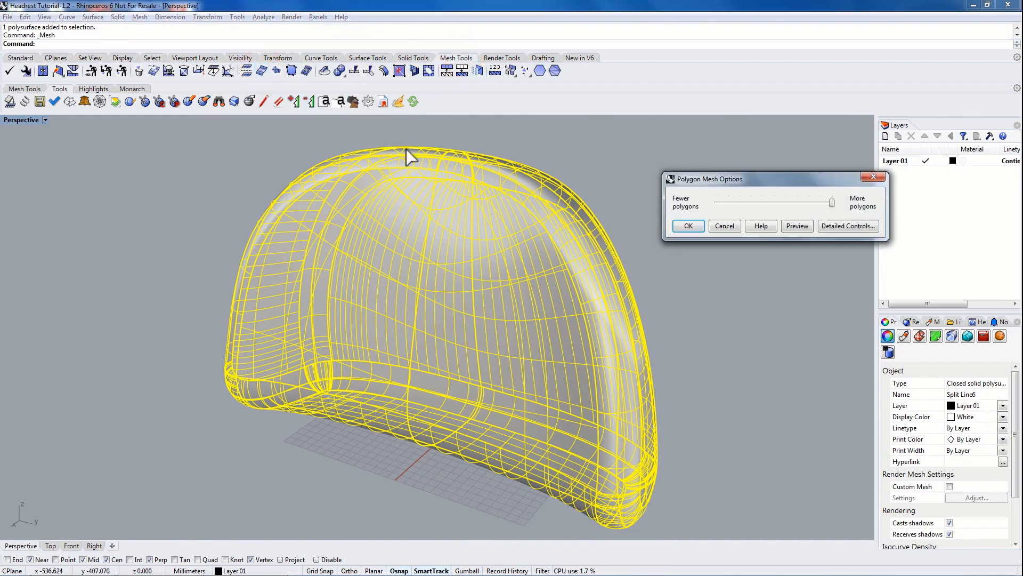
drag(727, 173, 695, 143)
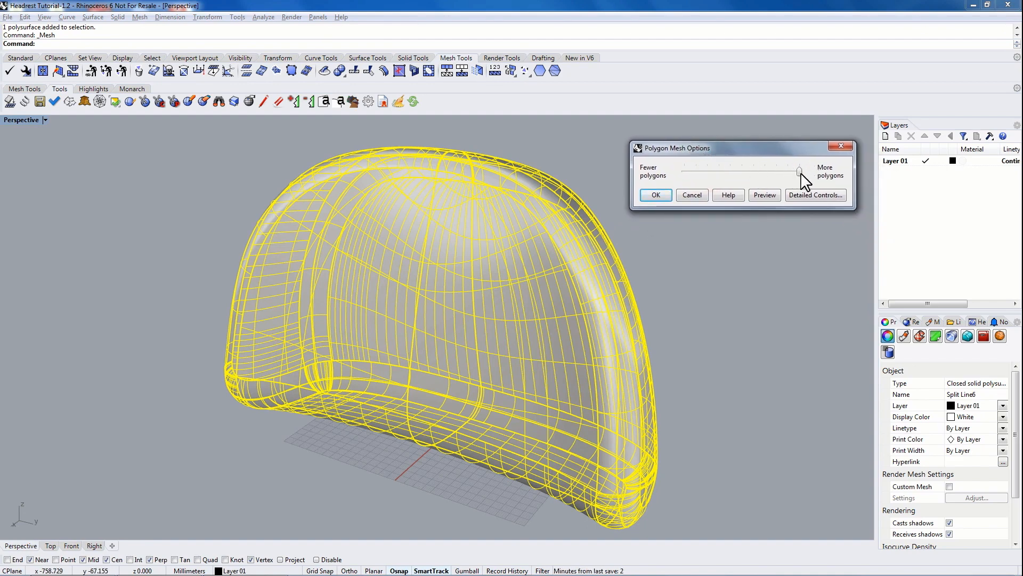
click(656, 195)
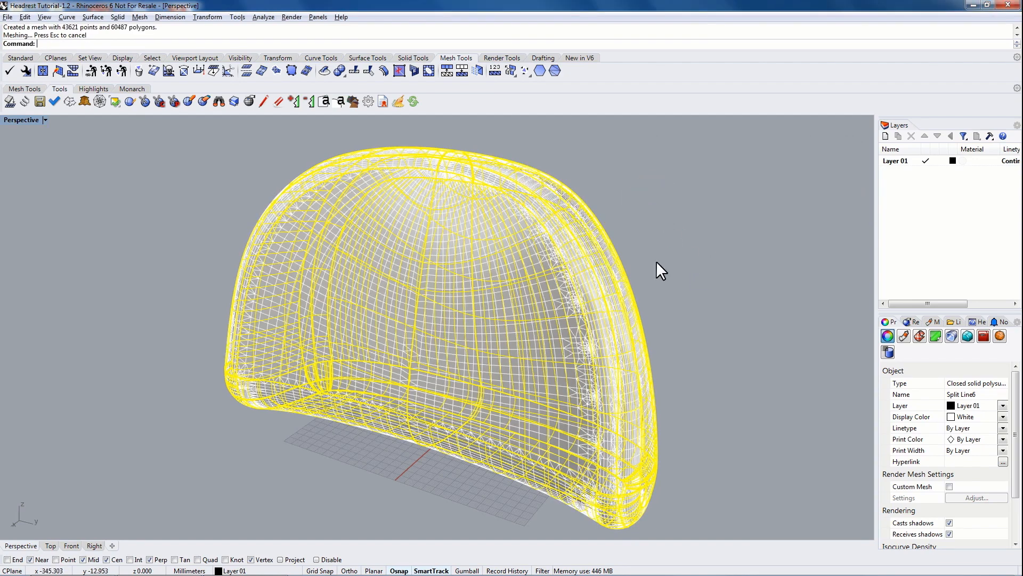
click(687, 237)
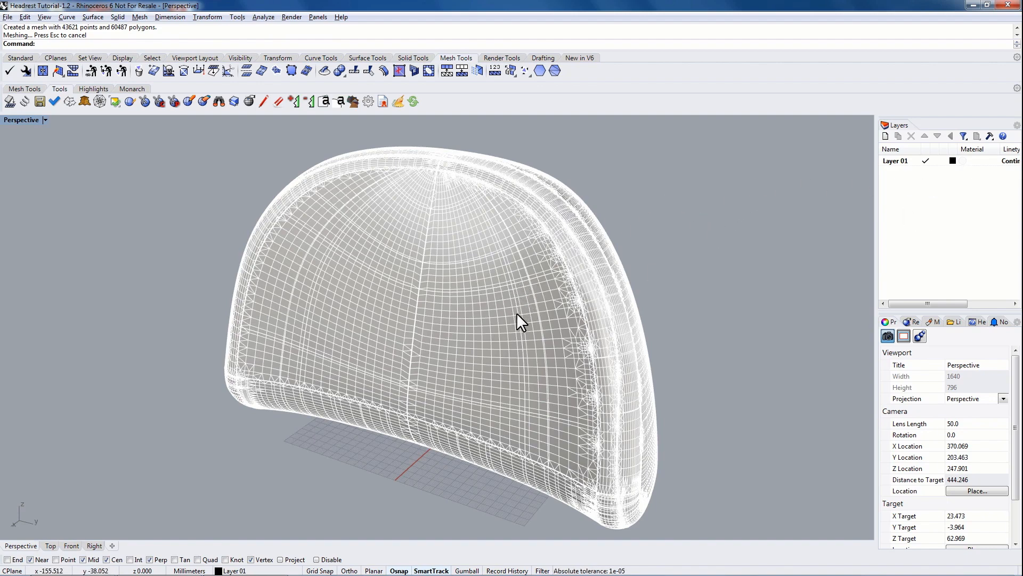
Create a new layer named Mesh.
right_click(913, 197)
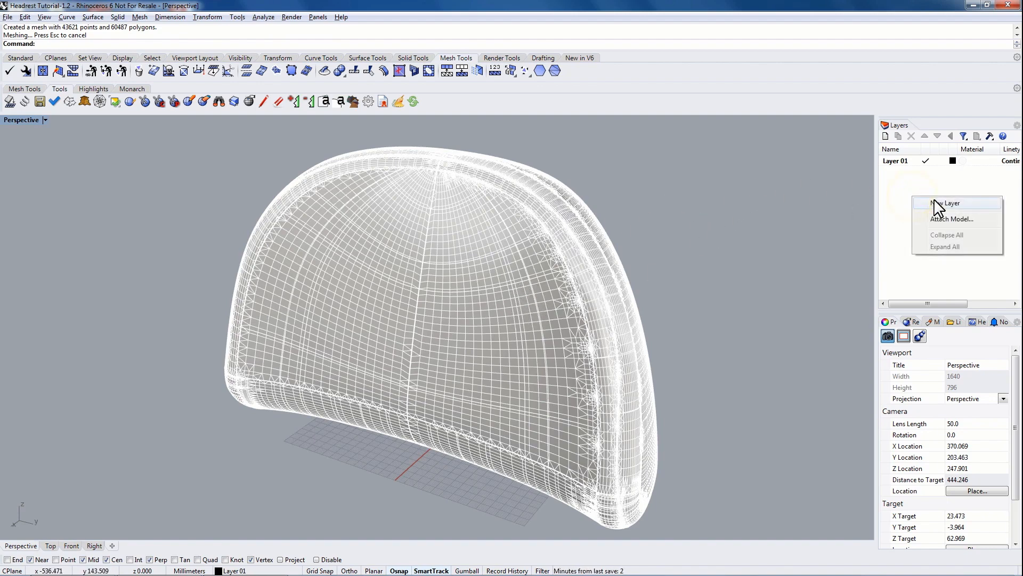
click(899, 188)
click(893, 122)
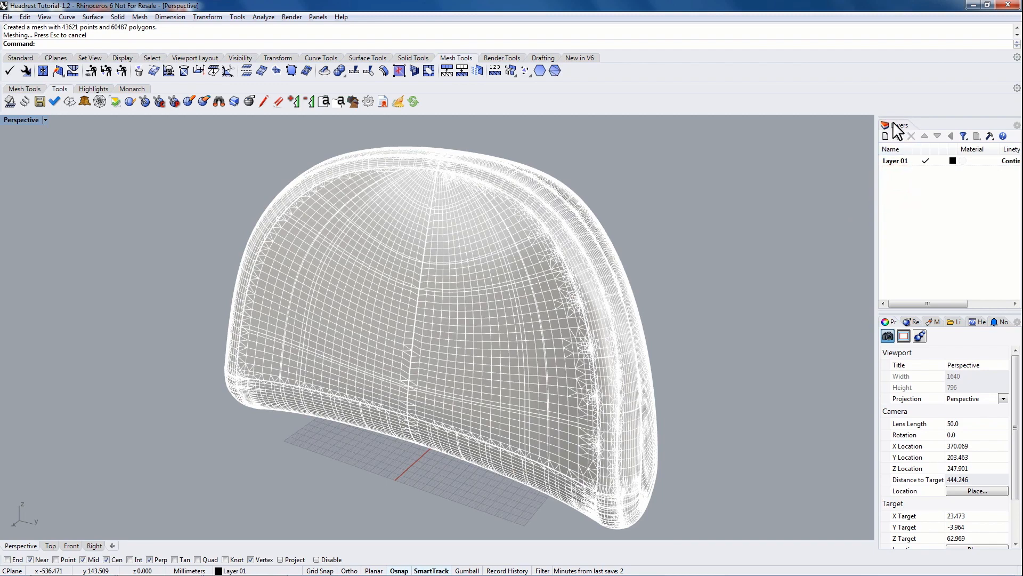
click(894, 124)
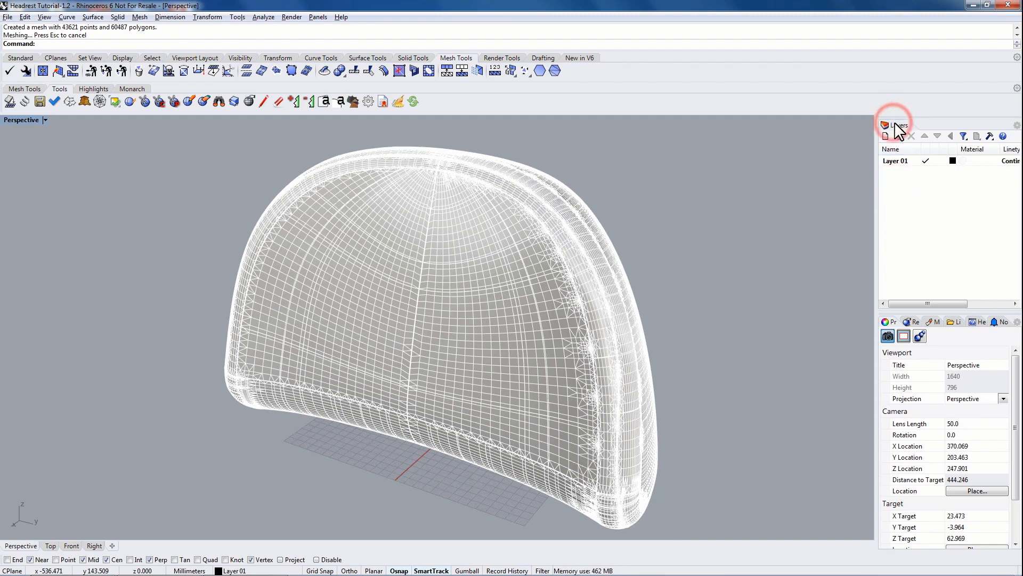
right_click(929, 198)
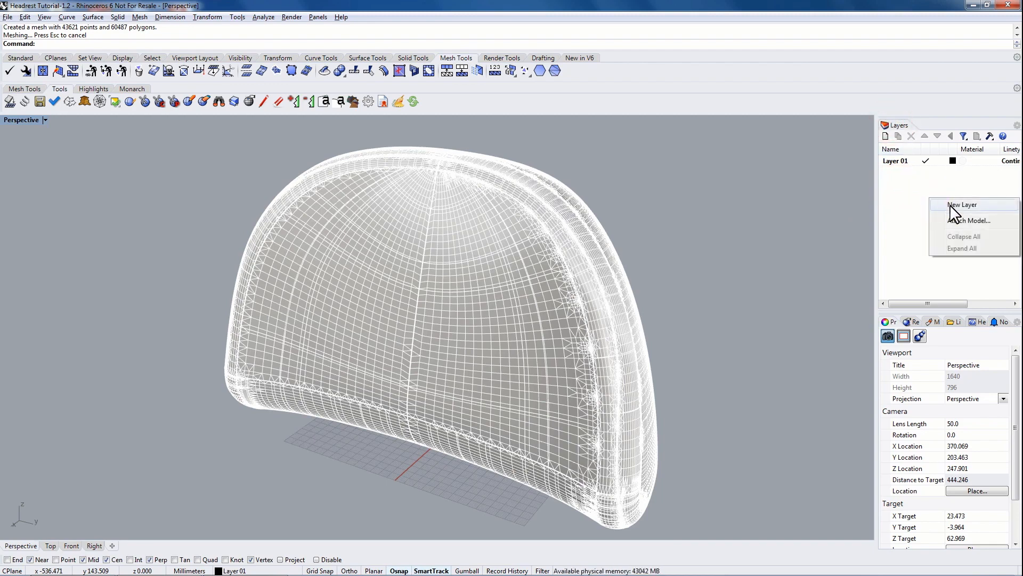
click(951, 205)
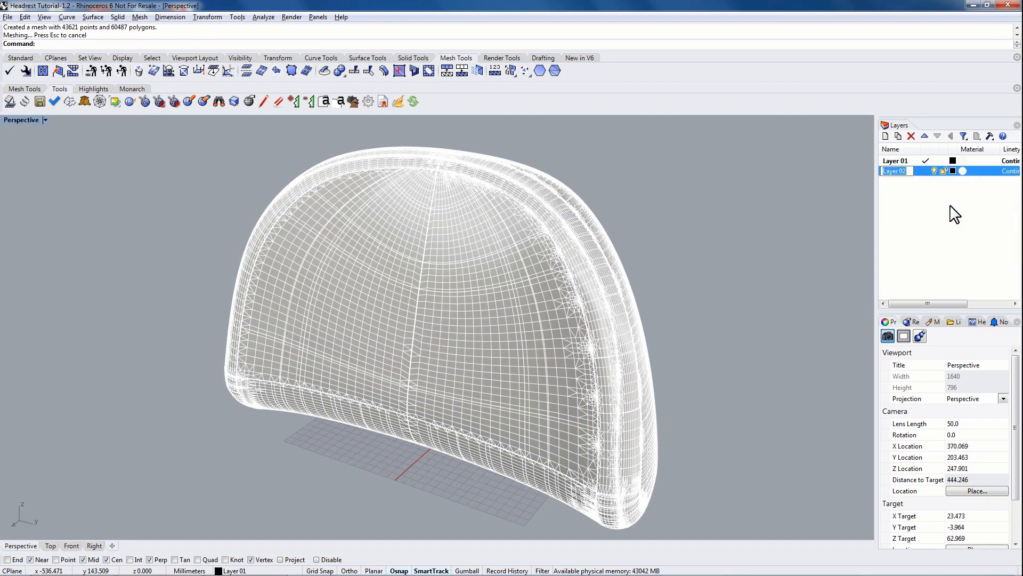
text(Mesh)
key(Return)
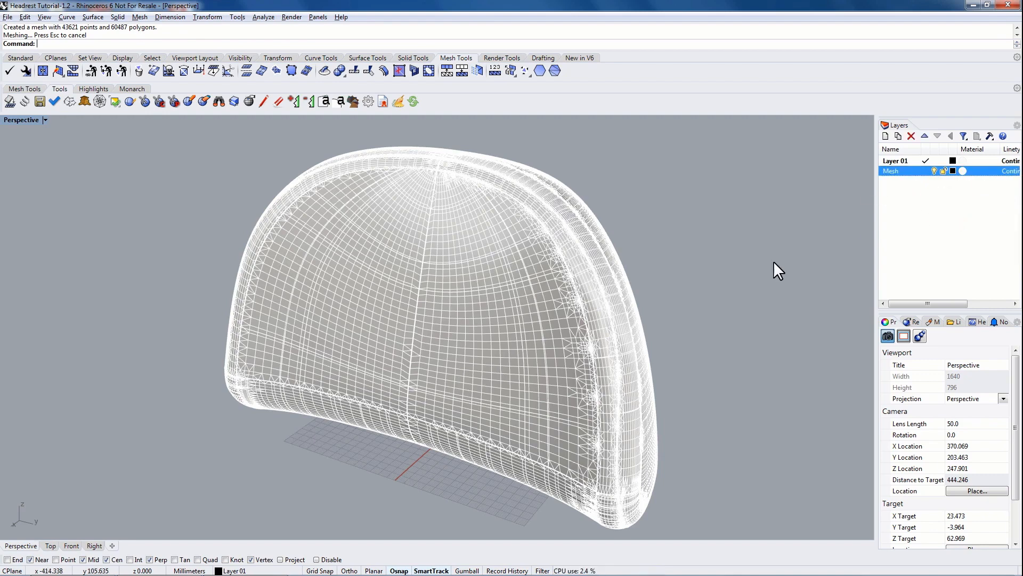
Select the closed headrest mesh and move it from Layer 01 to the Mesh layer.
click(559, 317)
click(640, 248)
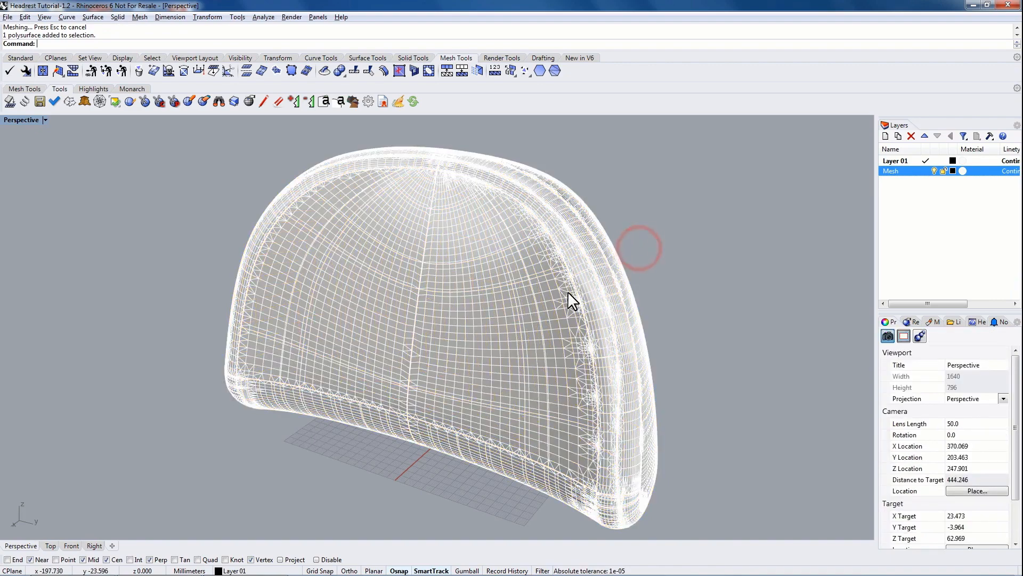
click(564, 295)
click(593, 323)
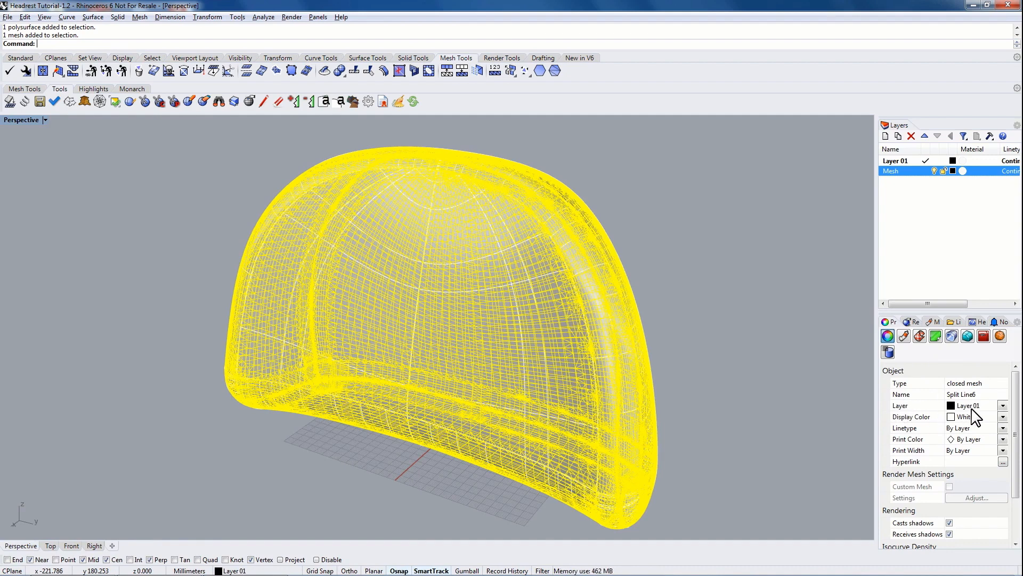
click(1003, 405)
click(964, 427)
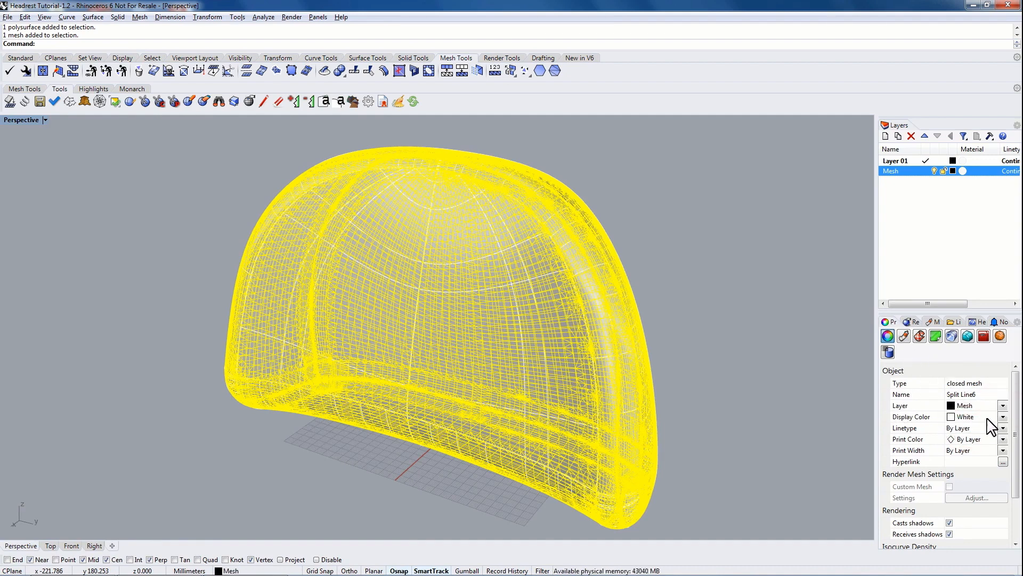
Set the mesh's display color to By Layer and clear the selection.
click(1003, 416)
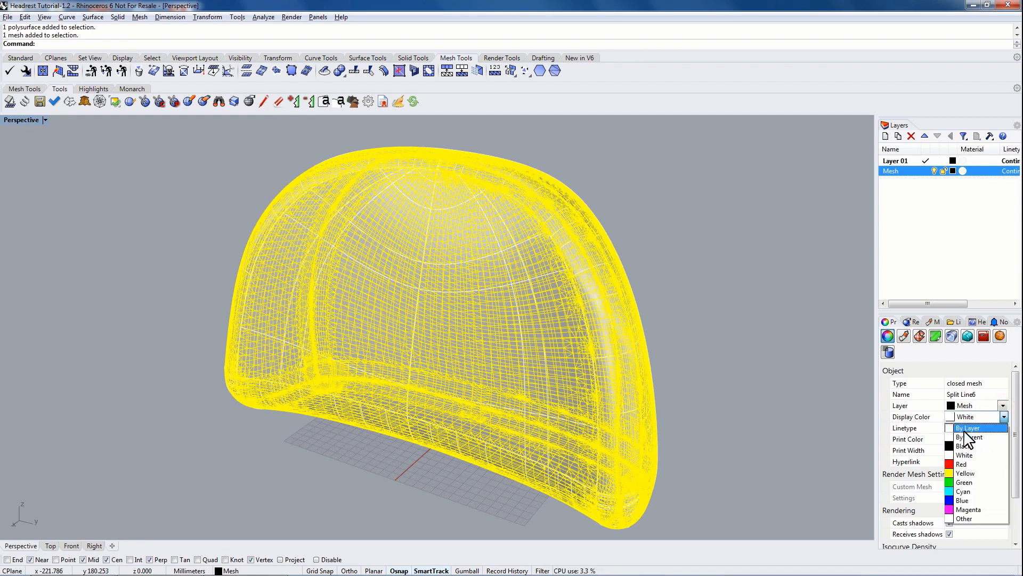
click(961, 429)
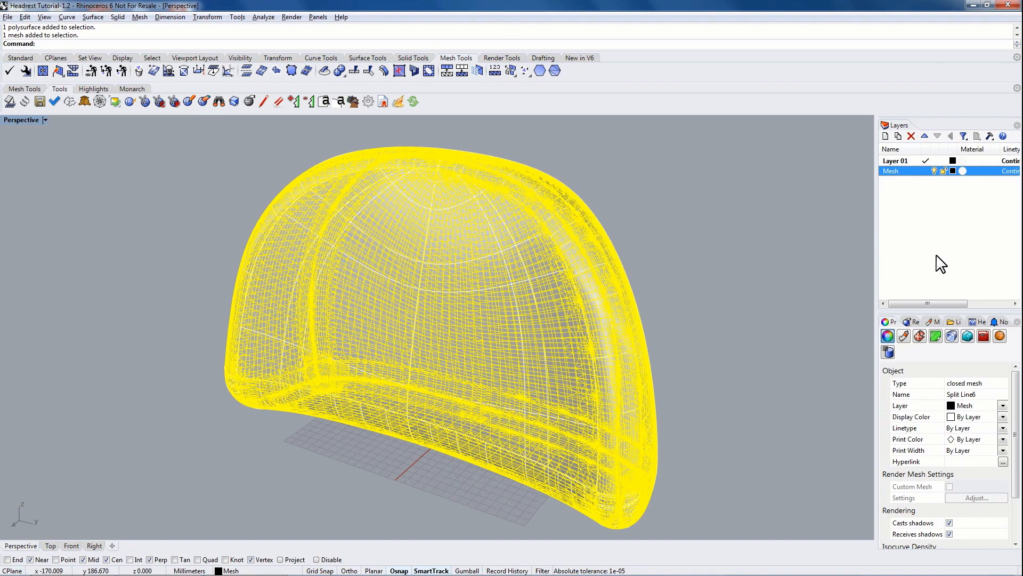
click(805, 193)
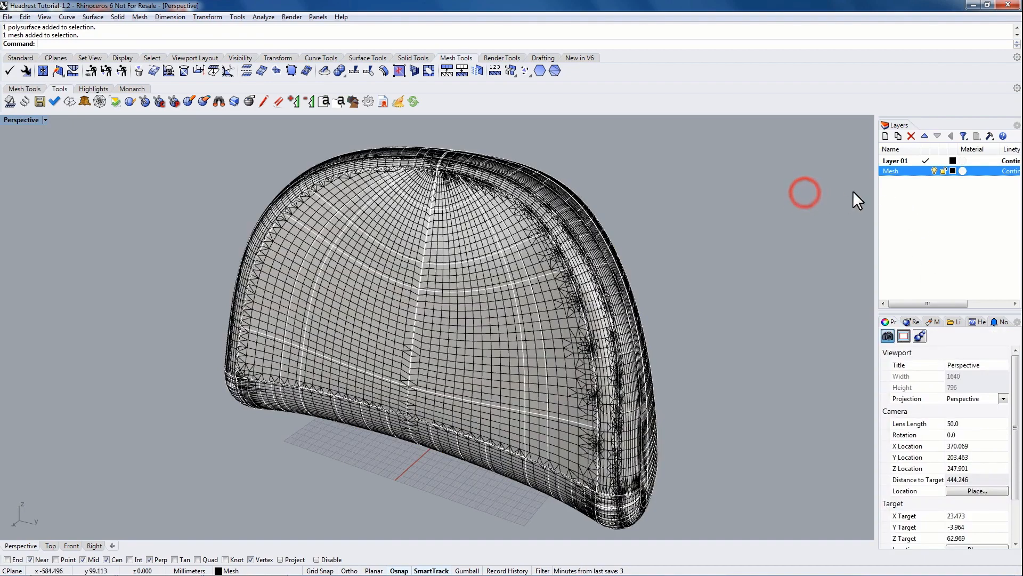
Make the Mesh layer current and turn off Layer 01, leaving nothing selected.
click(926, 171)
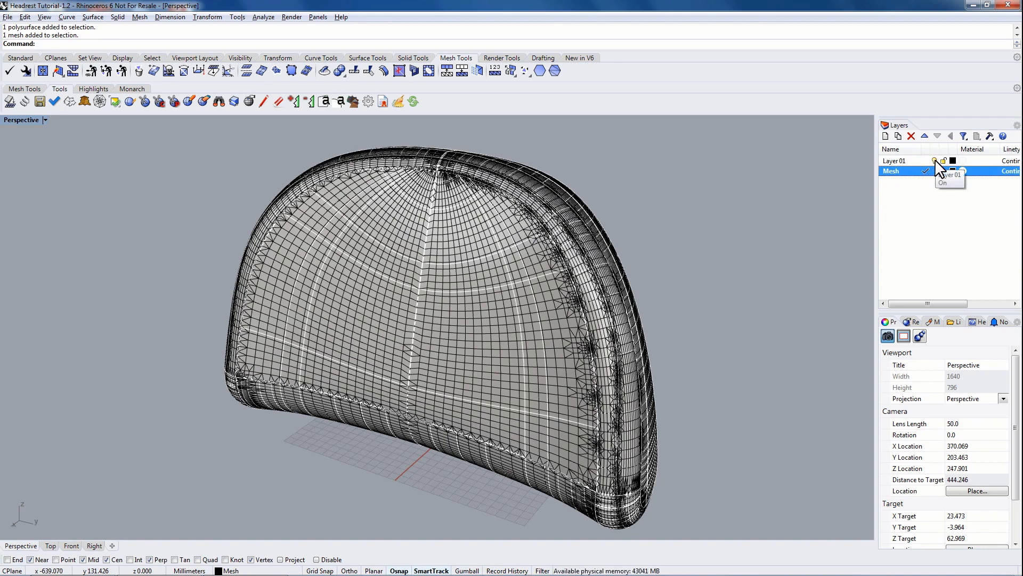
click(934, 160)
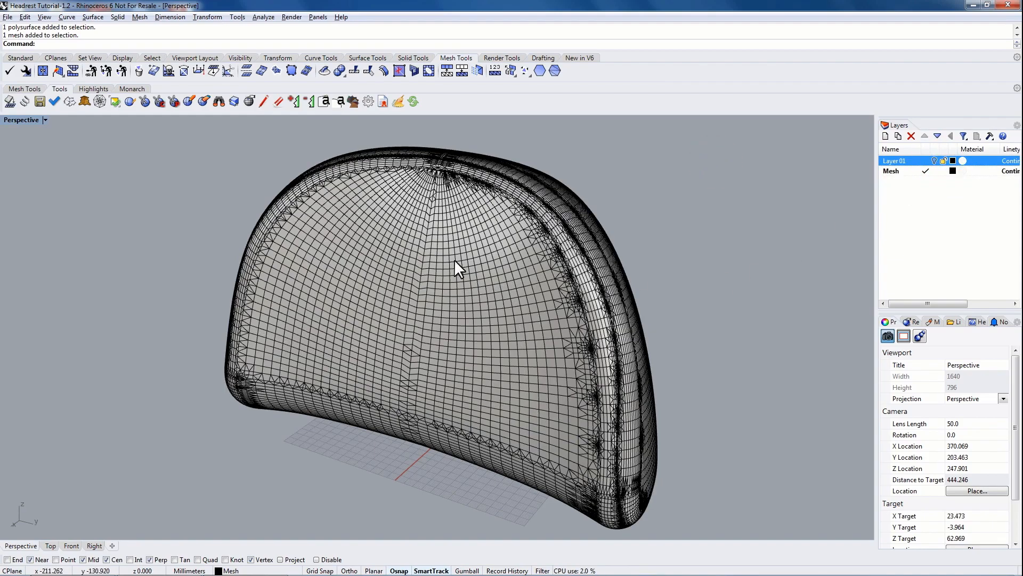
right_drag(454, 259, 449, 295)
click(449, 295)
right_drag(578, 312, 528, 365)
click(679, 224)
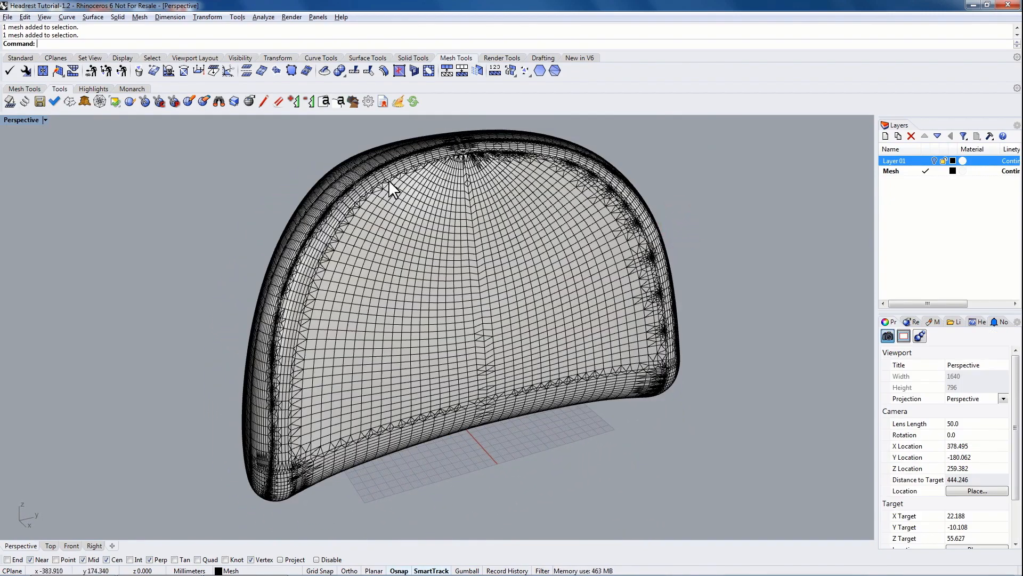
Explode the closed headrest mesh into its separate meshes and clear the selection.
click(428, 252)
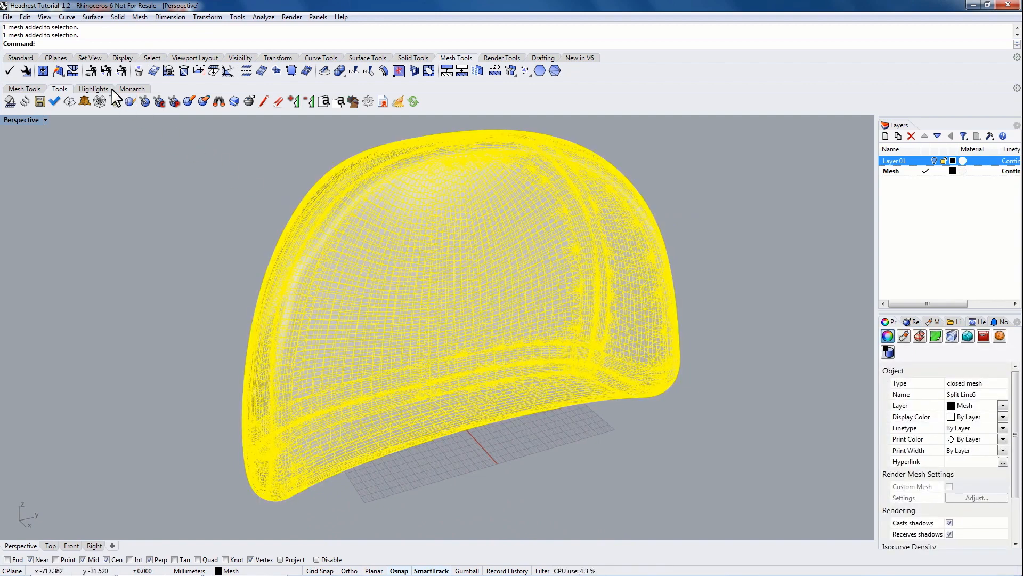
click(31, 57)
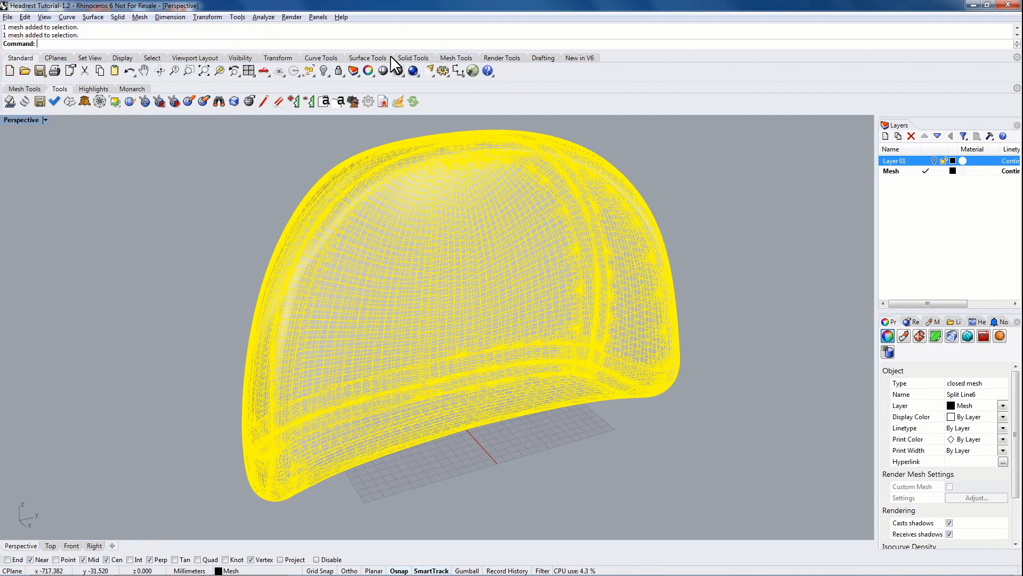
click(454, 58)
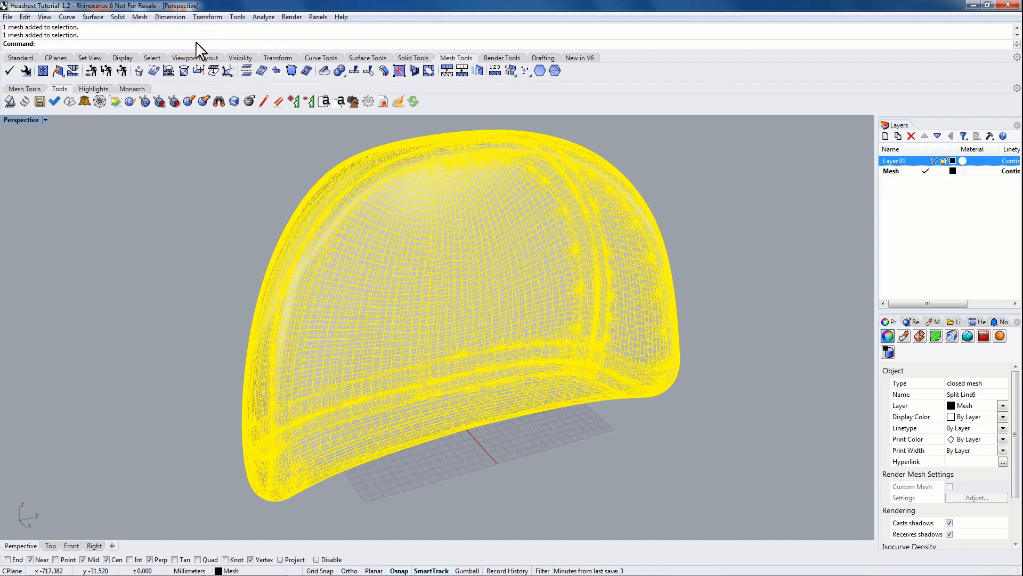
text(Explo)
key(Return)
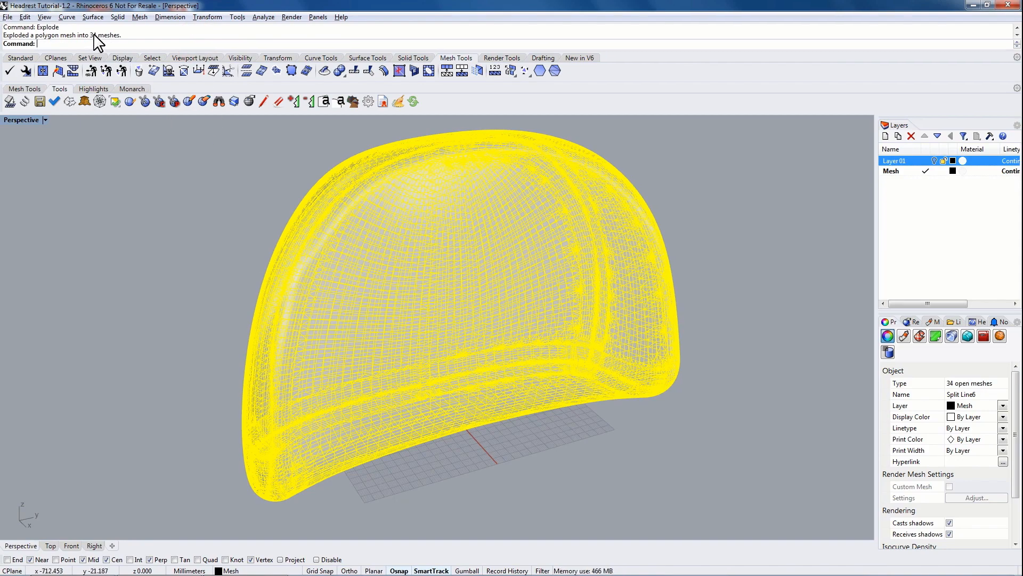
click(188, 211)
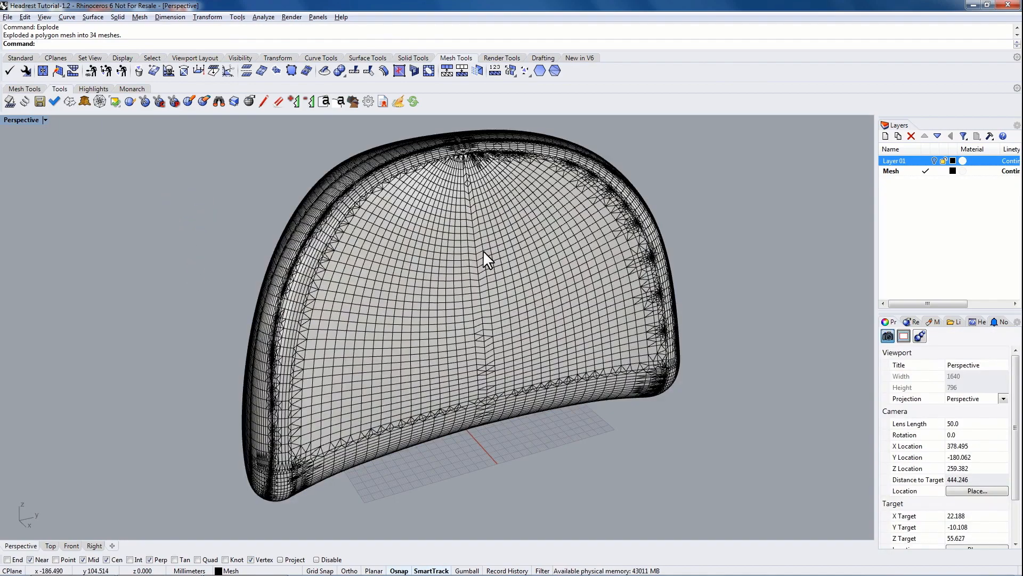
Join the eight meshes of the headrest's front panel, including its rounded edges and lower strip, into one open mesh and deselect it.
mouse_move(486, 251)
right_down()
mouse_move(423, 292)
mouse_move(486, 270)
mouse_move(475, 255)
right_up()
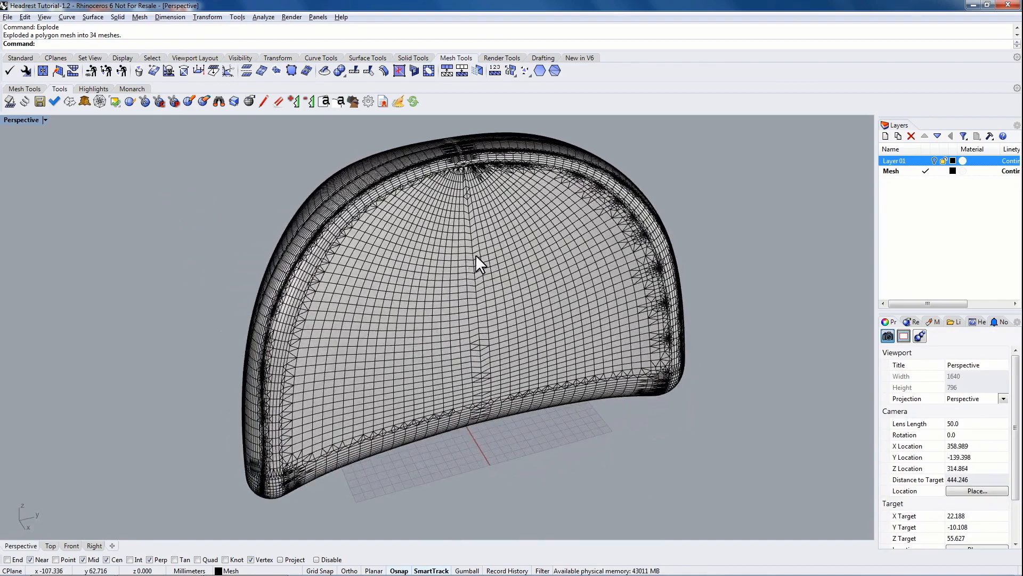
click(441, 165)
shift+click(434, 202)
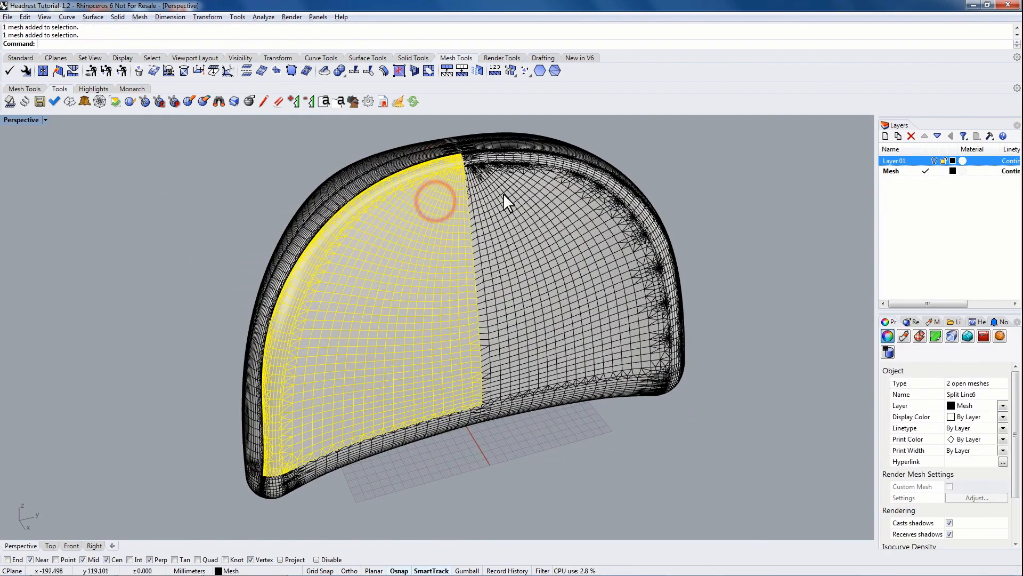
shift+click(504, 192)
shift+click(504, 158)
right_drag(416, 430, 392, 346)
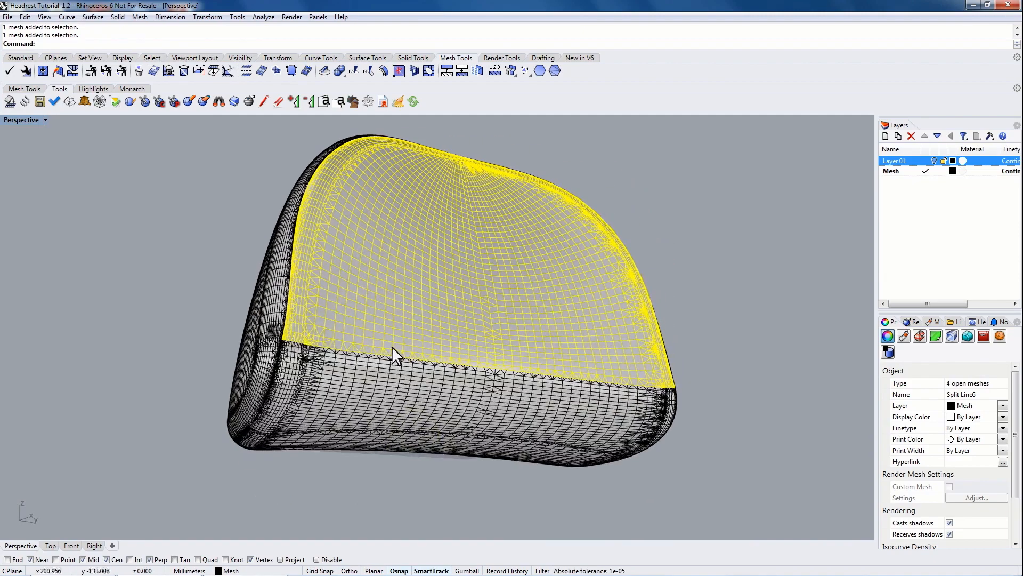
shift+click(288, 371)
shift+click(360, 393)
shift+click(539, 398)
right_drag(539, 398, 644, 367)
shift+click(645, 356)
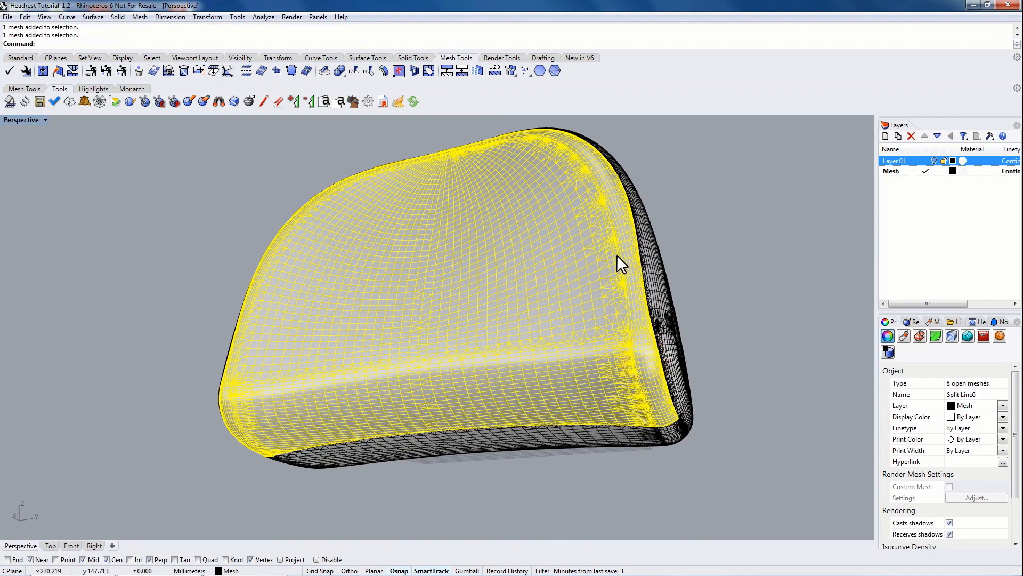
mouse_move(617, 257)
right_down()
mouse_move(571, 288)
mouse_move(617, 276)
right_up()
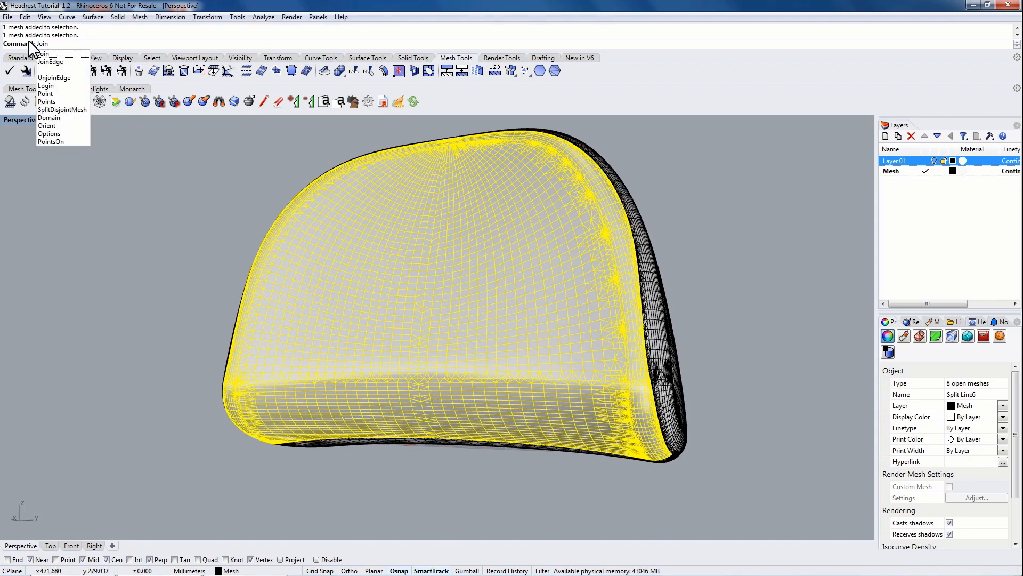
key(Return)
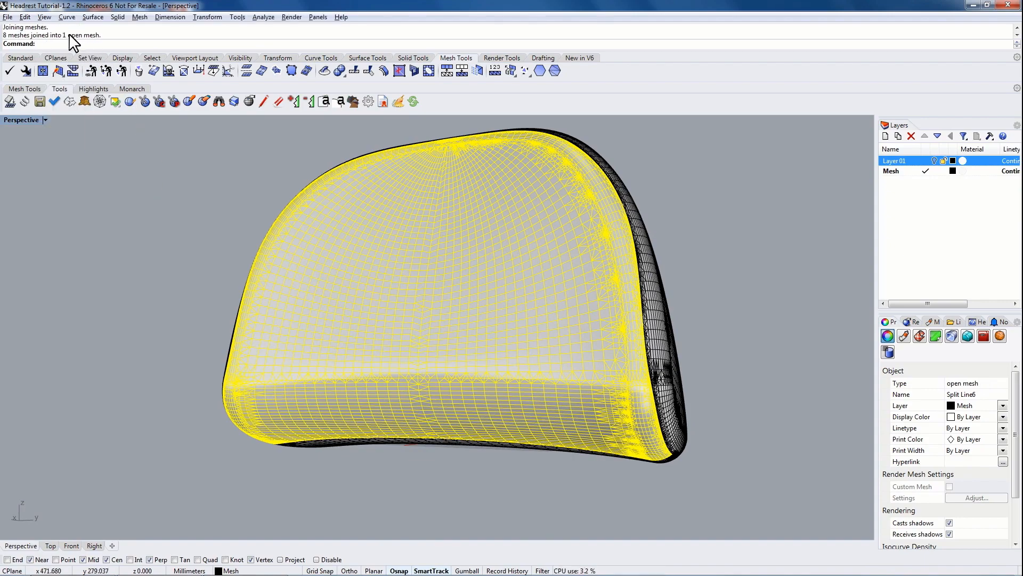
click(174, 249)
Join the eight meshes of the headrest's bottom panel, including its rounded edges and corners, into one open mesh and deselect it.
right_drag(270, 415, 325, 318)
click(300, 355)
click(493, 381)
click(694, 379)
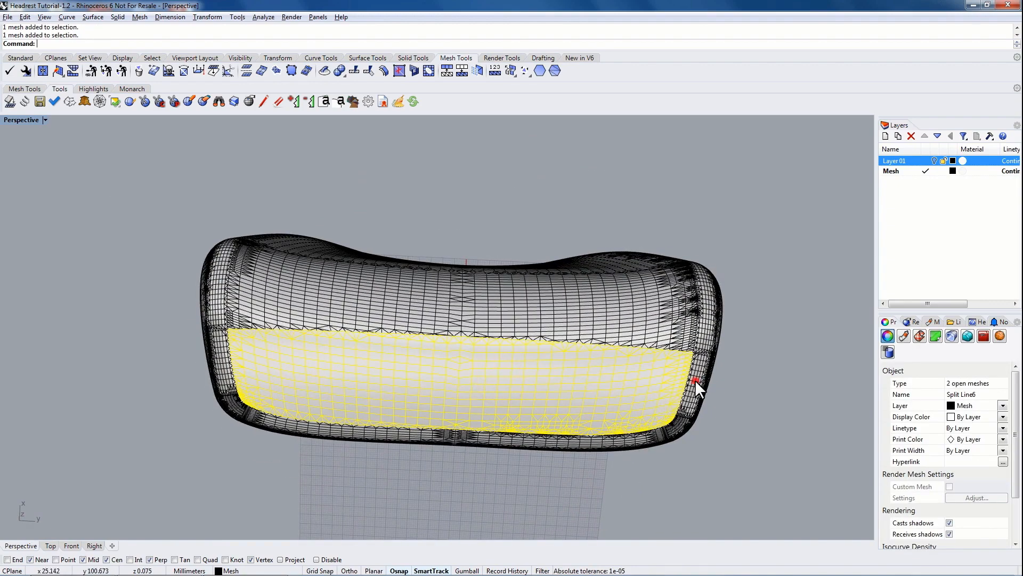
click(648, 430)
click(414, 431)
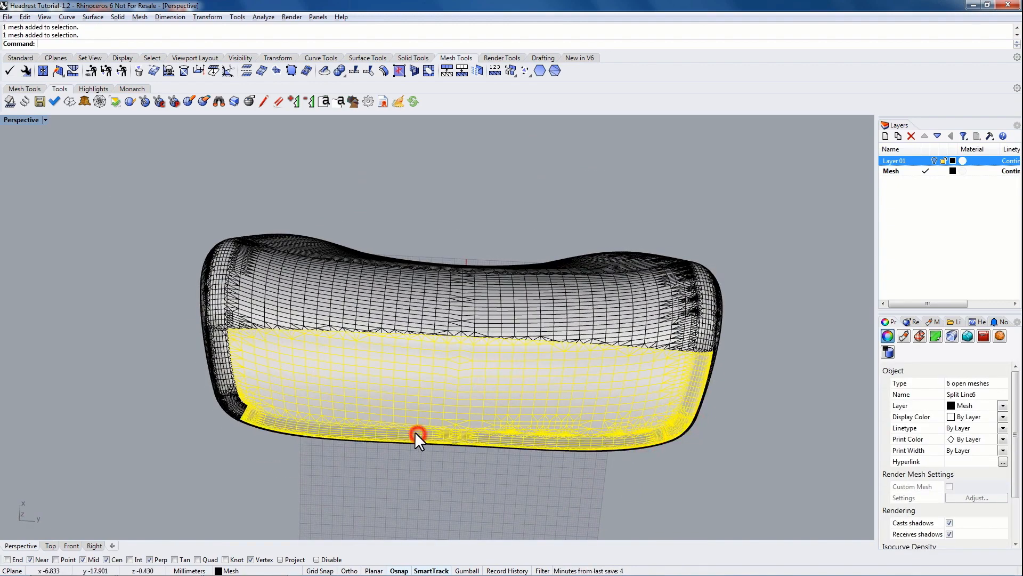
click(238, 405)
click(226, 373)
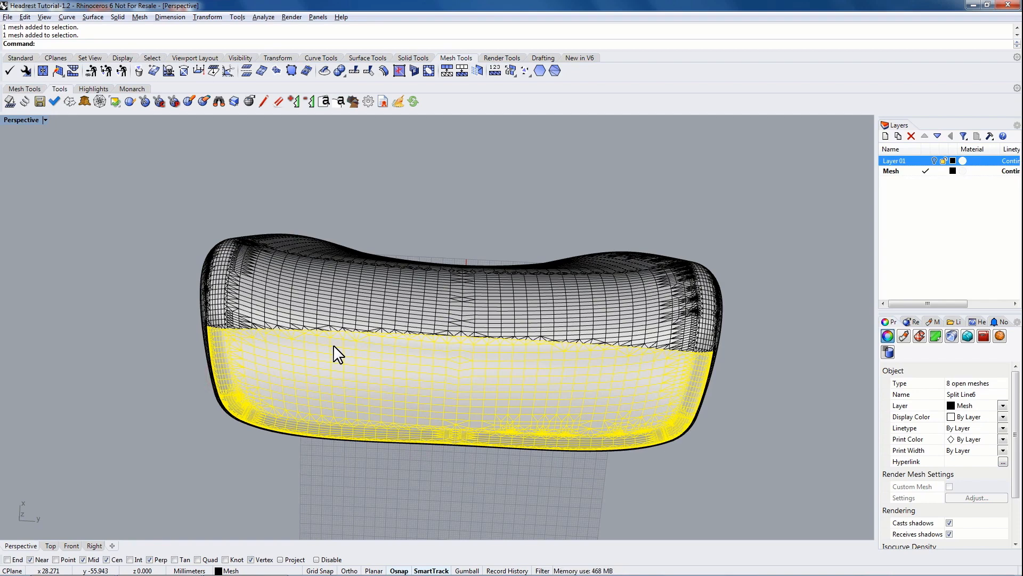
key(Return)
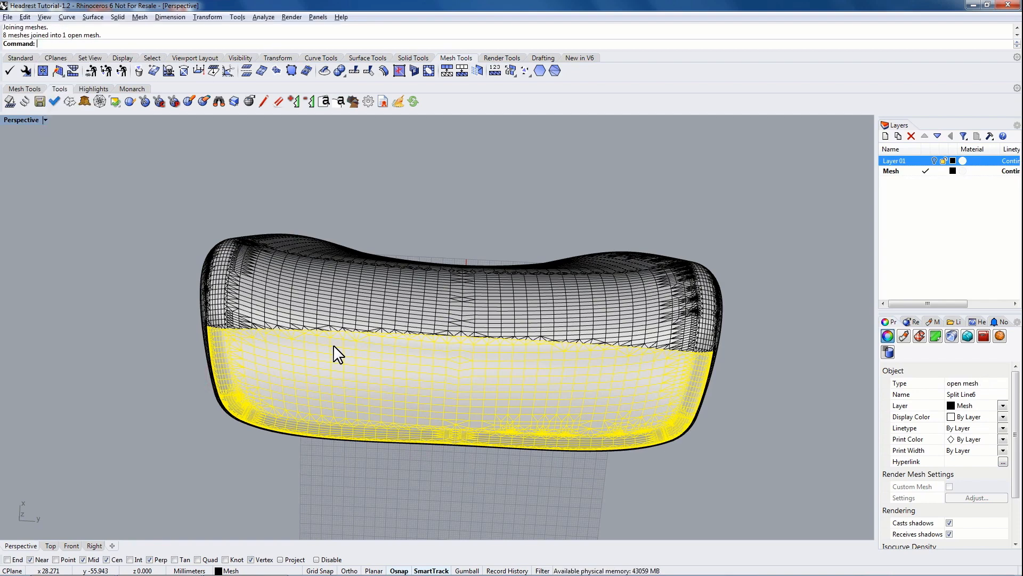
click(396, 183)
Join the eight meshes of the headrest's back panel, including its rounded edges and lower corners, into one open mesh.
right_drag(316, 171, 518, 243)
click(465, 220)
shift+click(373, 241)
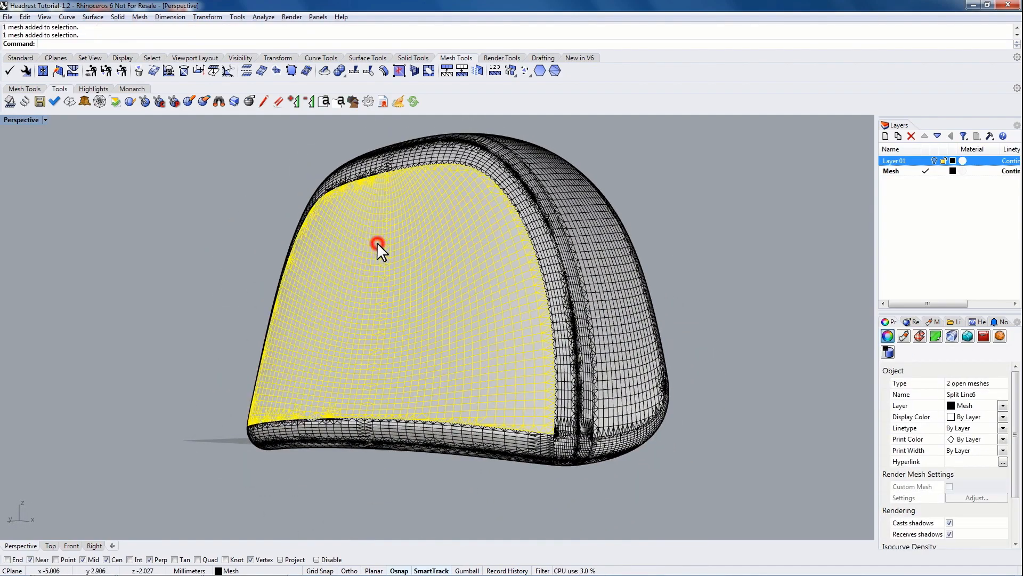
shift+click(376, 167)
shift+click(405, 161)
shift+click(565, 446)
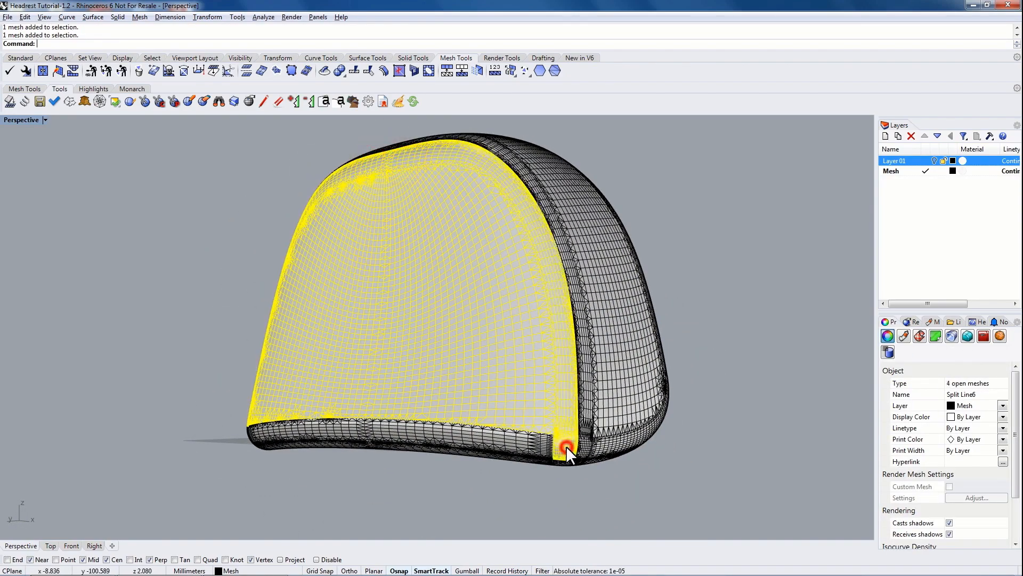
shift+click(533, 442)
shift+click(329, 430)
right_drag(328, 431, 283, 431)
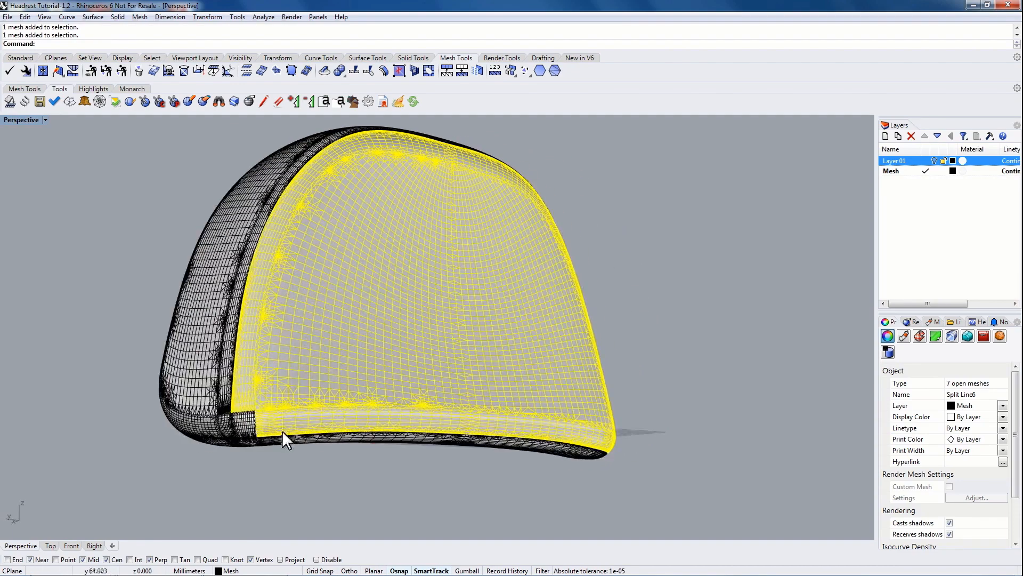
shift+click(242, 424)
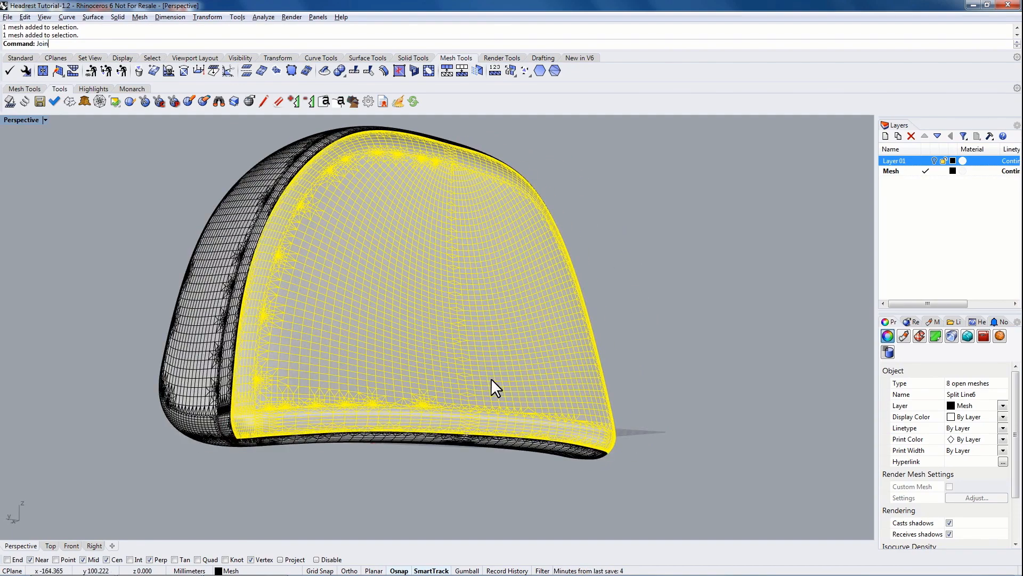
key(Return)
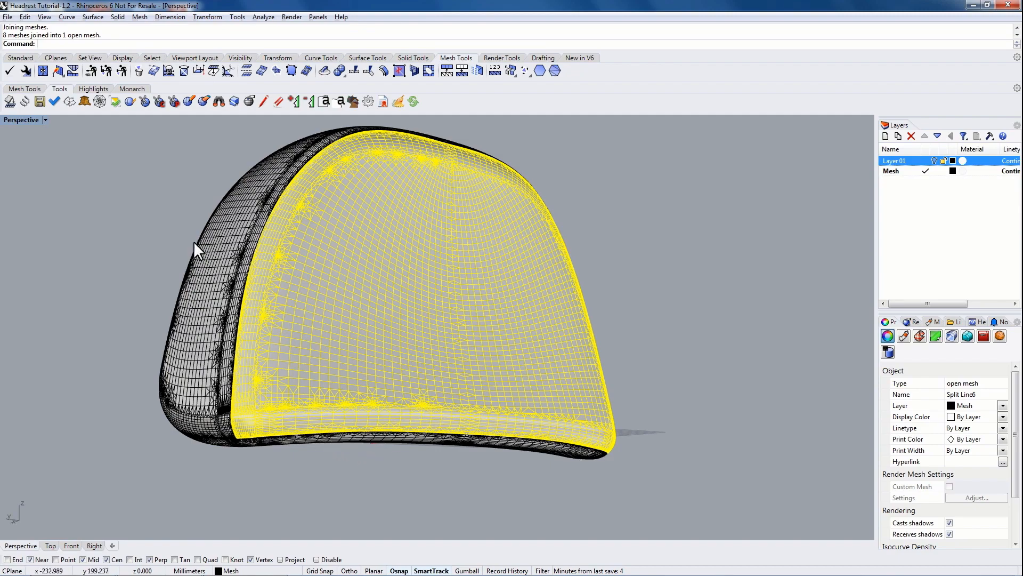
Select the front, bottom and back panel meshes, invert the selection, join the ten remaining side band meshes into one, and deselect it.
right_drag(321, 379, 327, 259)
shift+click(328, 259)
right_drag(239, 275, 434, 256)
shift+click(429, 238)
right_drag(533, 176, 400, 258)
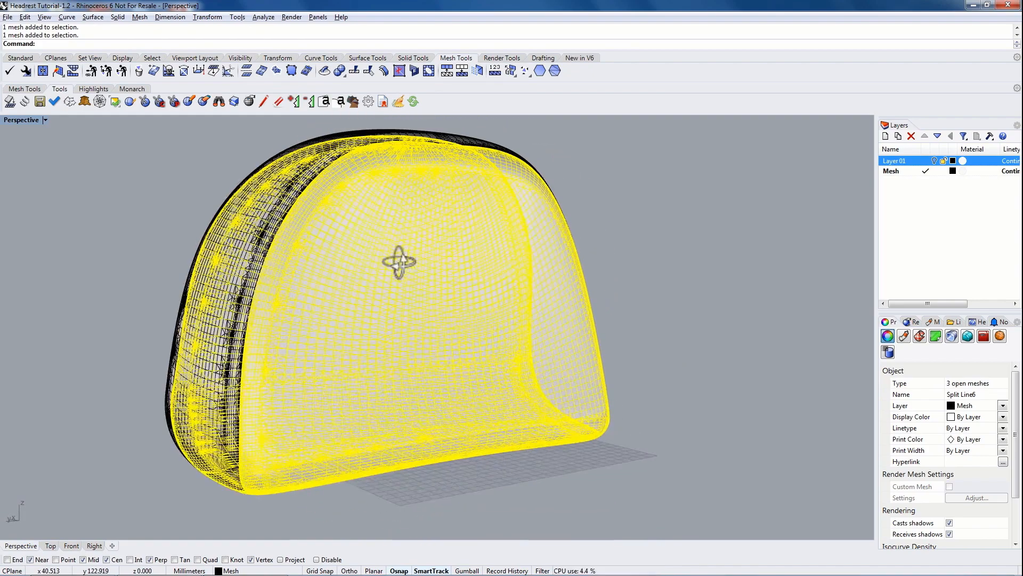
text(Invert)
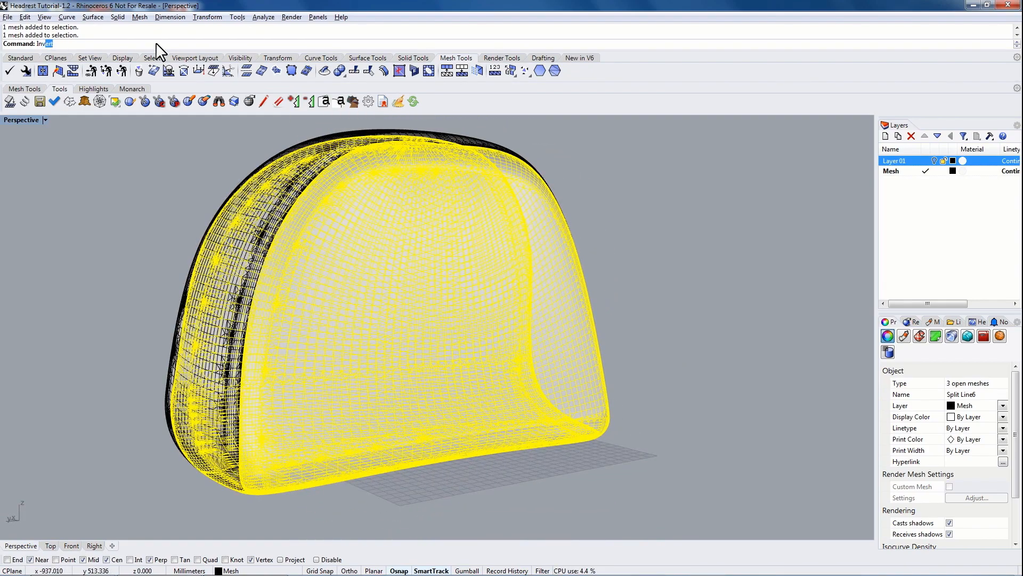
key(Return)
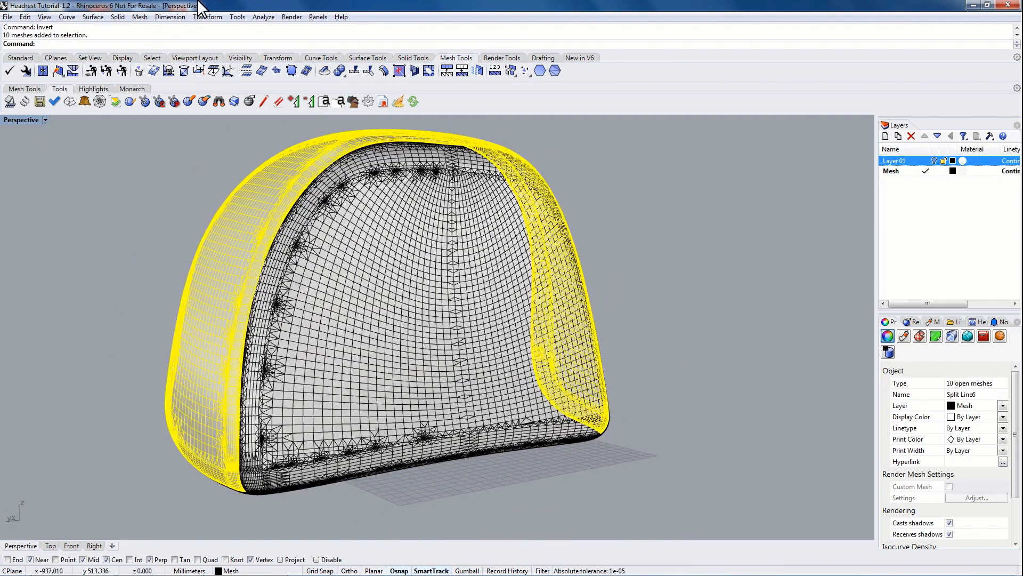
right_drag(459, 141, 468, 171)
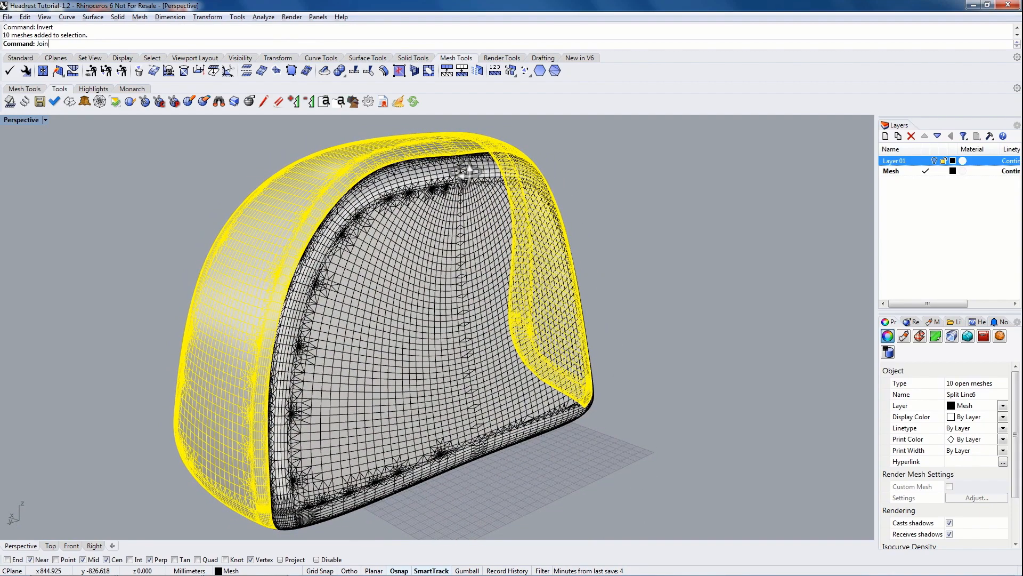
text(Join)
key(Return)
click(692, 196)
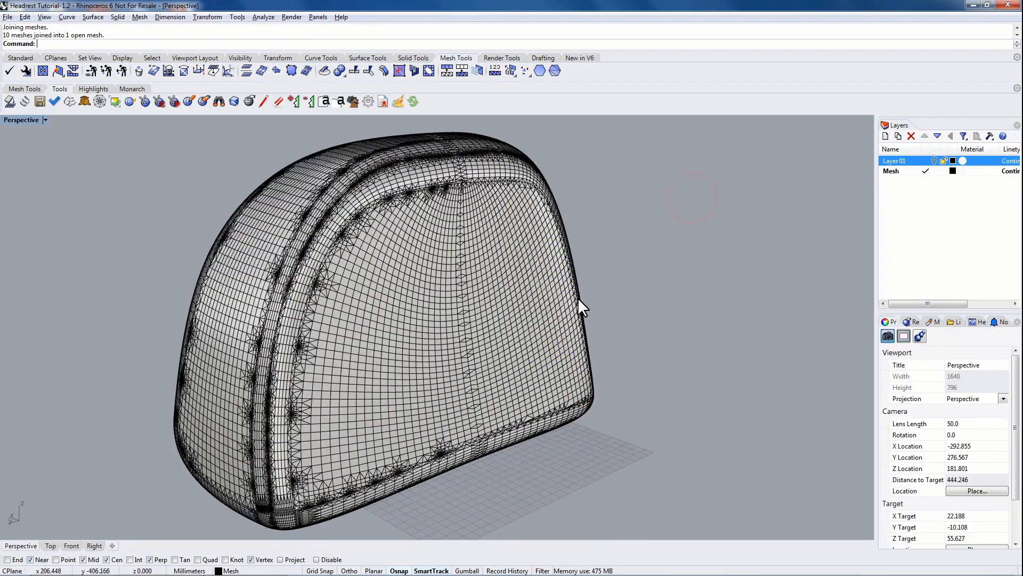
Weld all four joined headrest panel meshes with an angle tolerance of 180.
right_drag(420, 430, 409, 201)
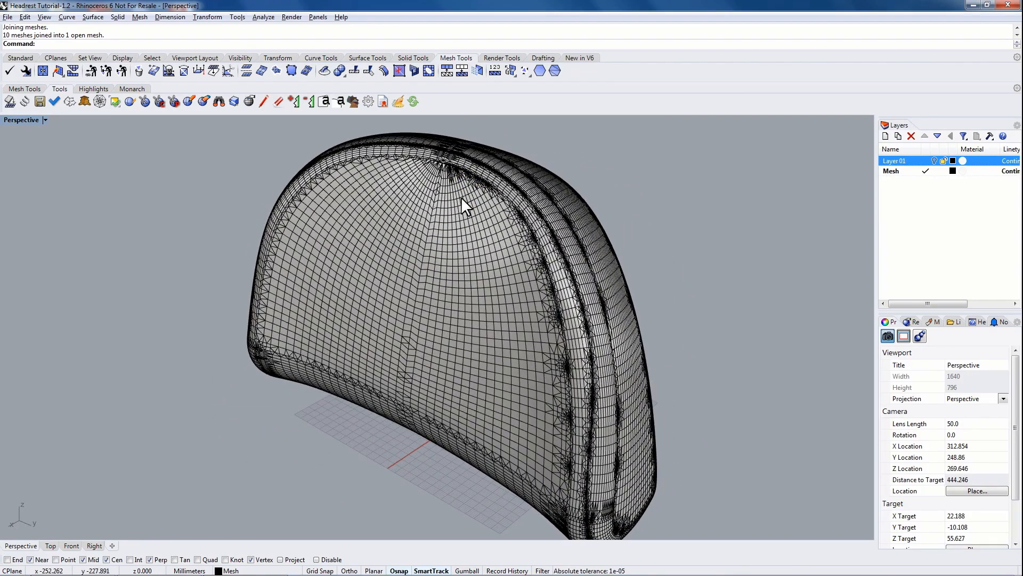
right_drag(513, 239, 344, 297)
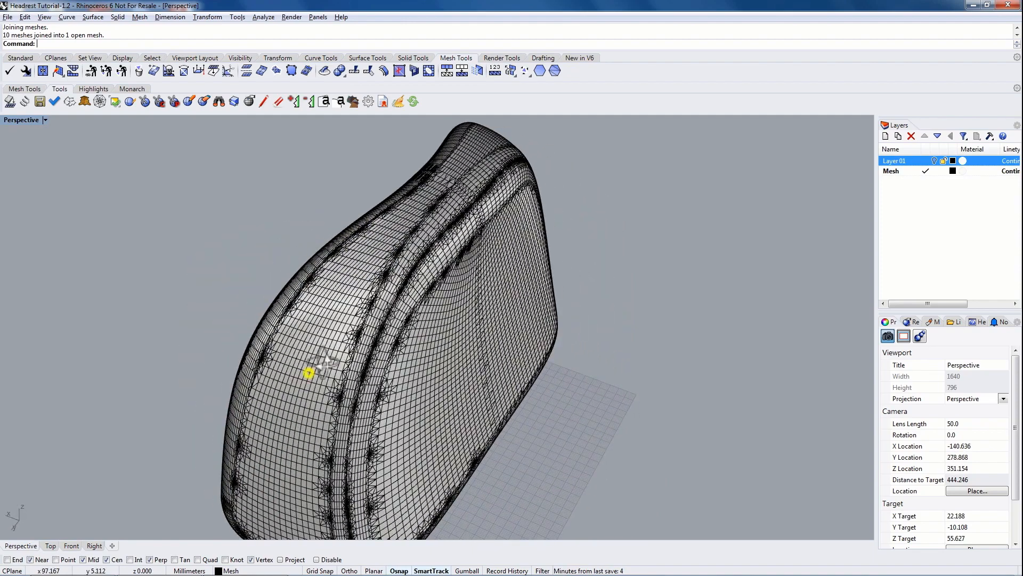
right_drag(309, 370, 419, 308)
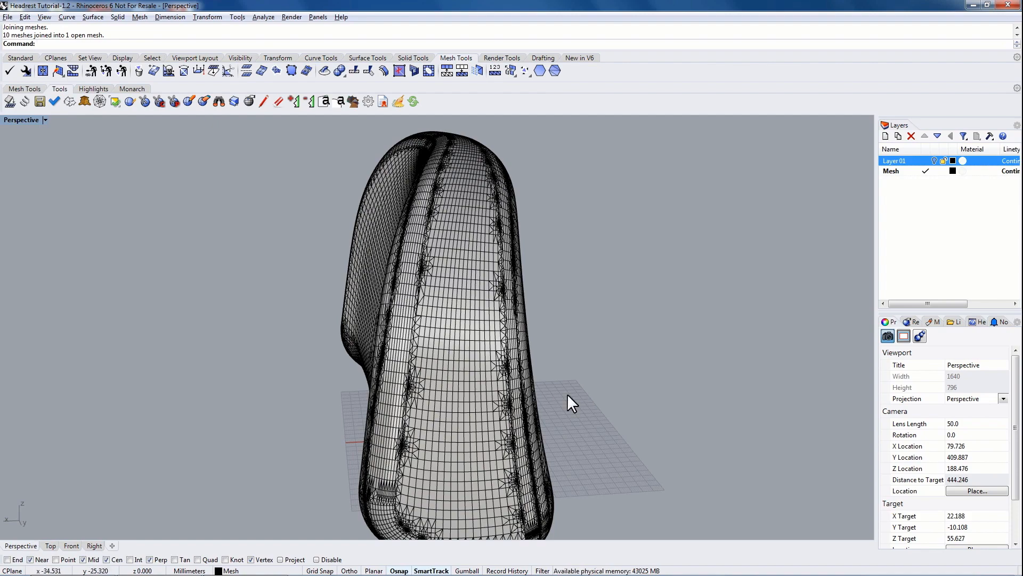
right_drag(569, 393, 308, 283)
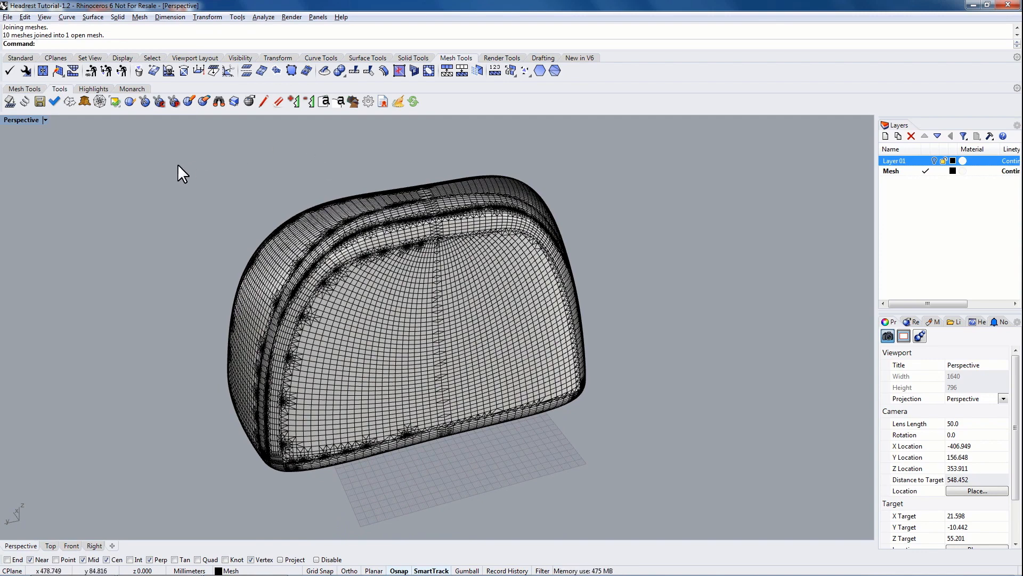
drag(122, 149, 689, 501)
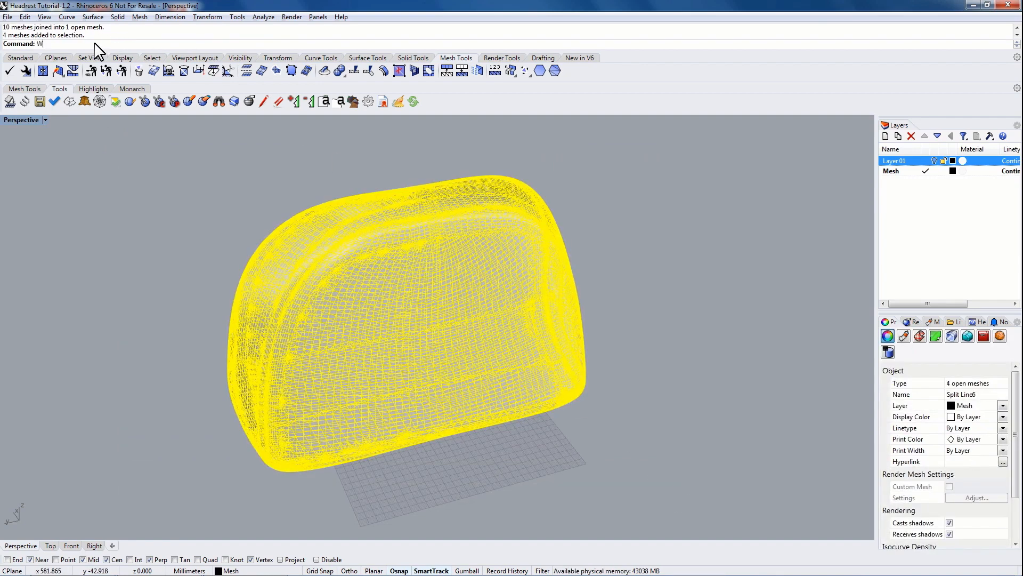
text(Weld)
key(Return)
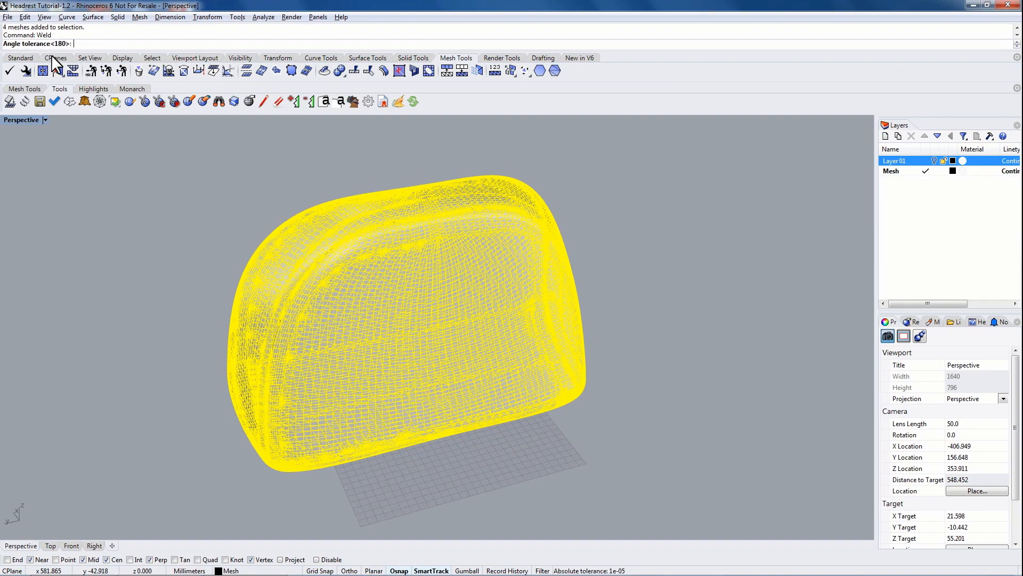
key(Return)
Check the welded headrest panels by selecting them one at a time, and clear the selection.
right_drag(255, 292, 516, 279)
click(478, 290)
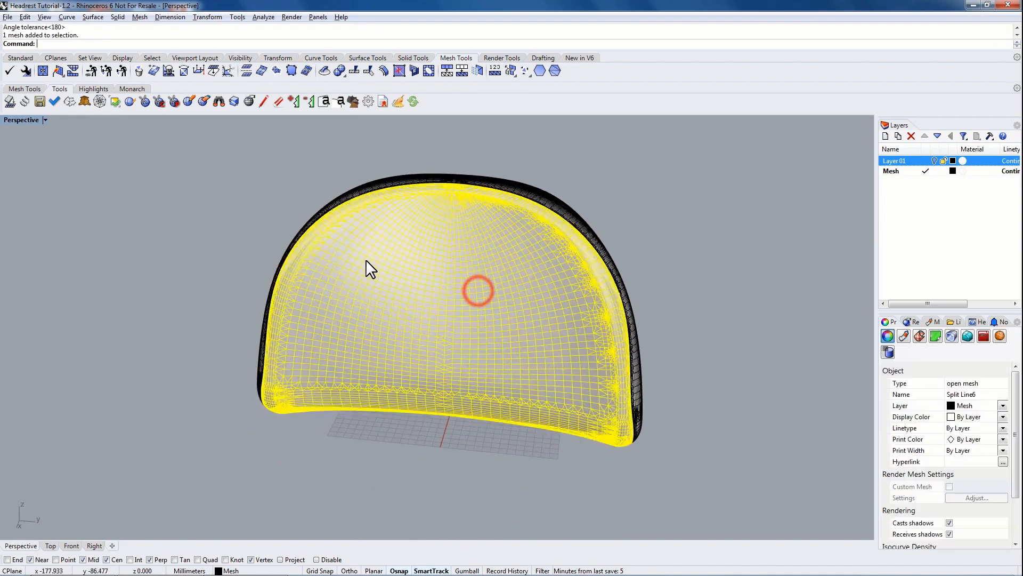
right_drag(365, 260, 497, 241)
click(424, 274)
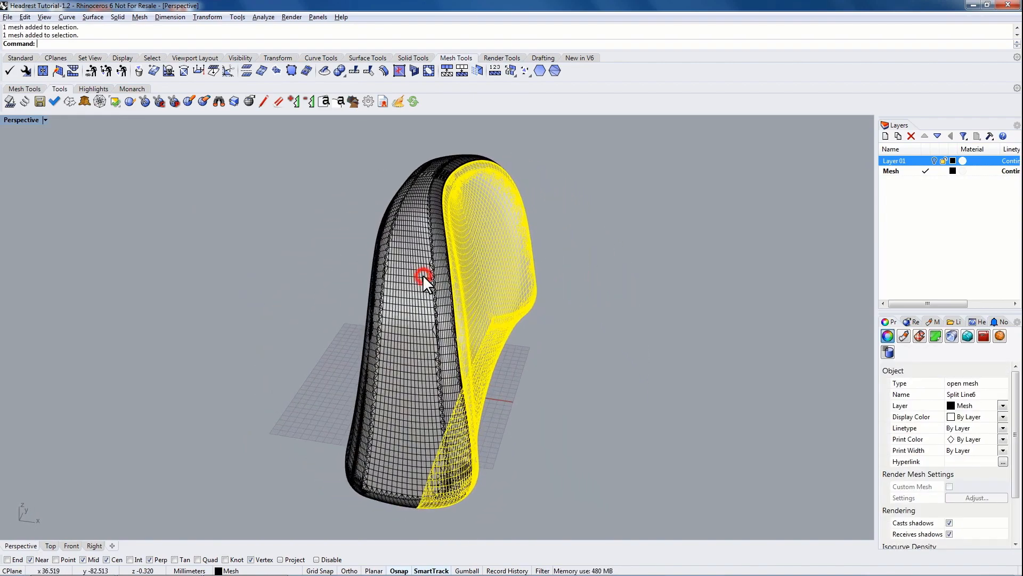
right_drag(423, 274, 534, 213)
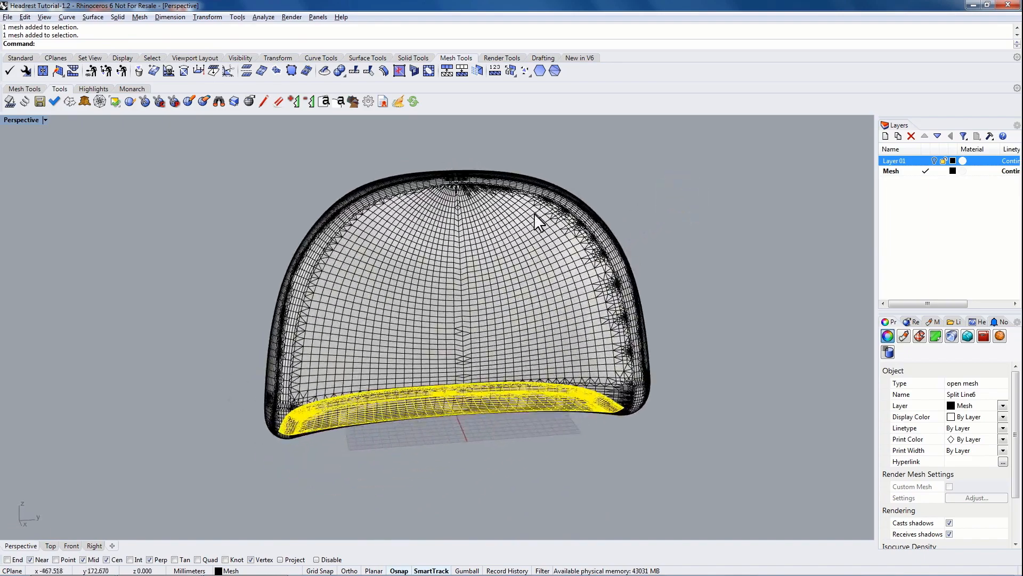
click(591, 167)
right_drag(492, 175, 342, 210)
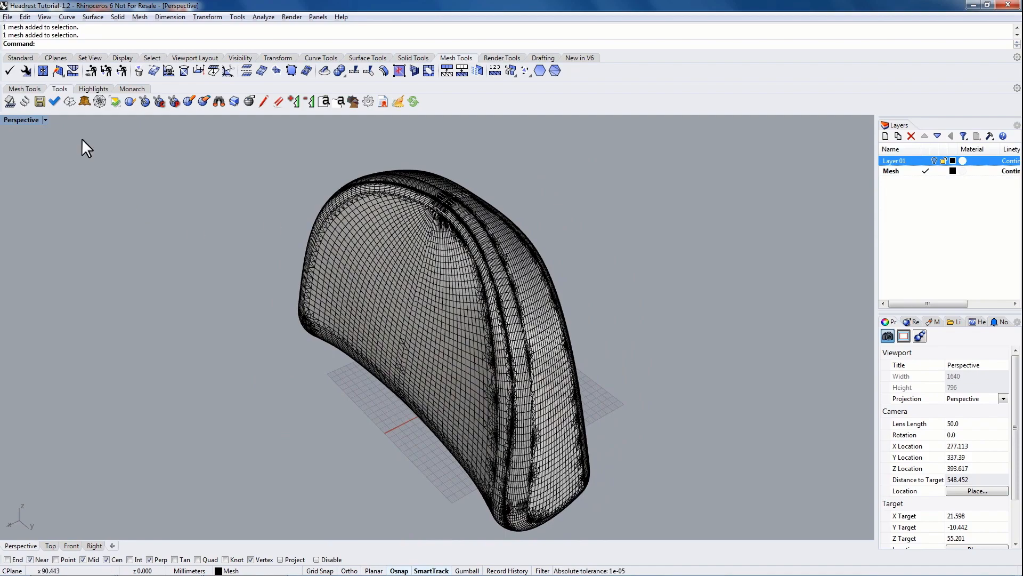
Examine the mesh density on the front panel and along its rounded edge, including the thin triangles close up.
click(21, 57)
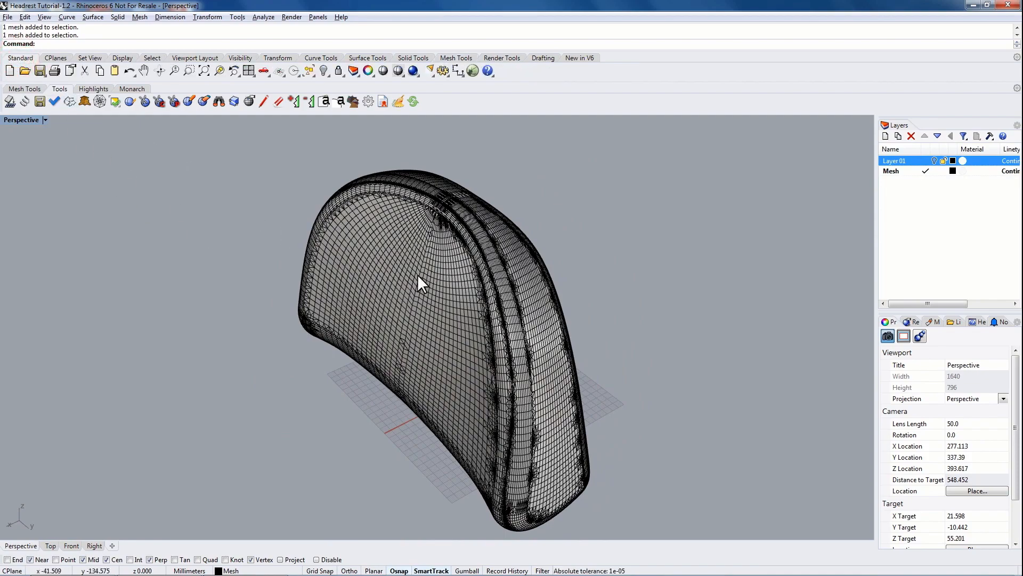
right_drag(418, 276, 285, 379)
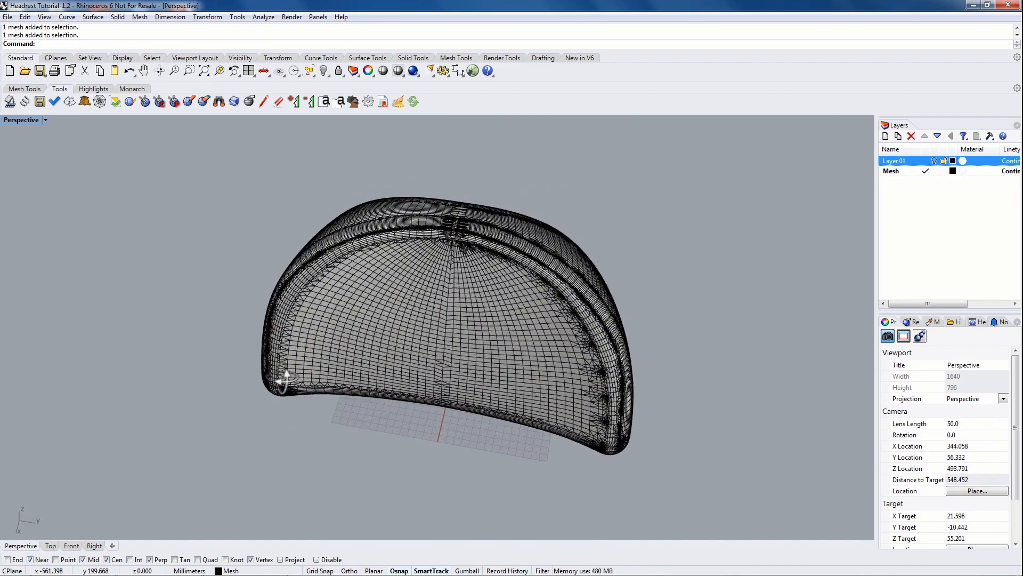
right_drag(572, 417, 529, 305)
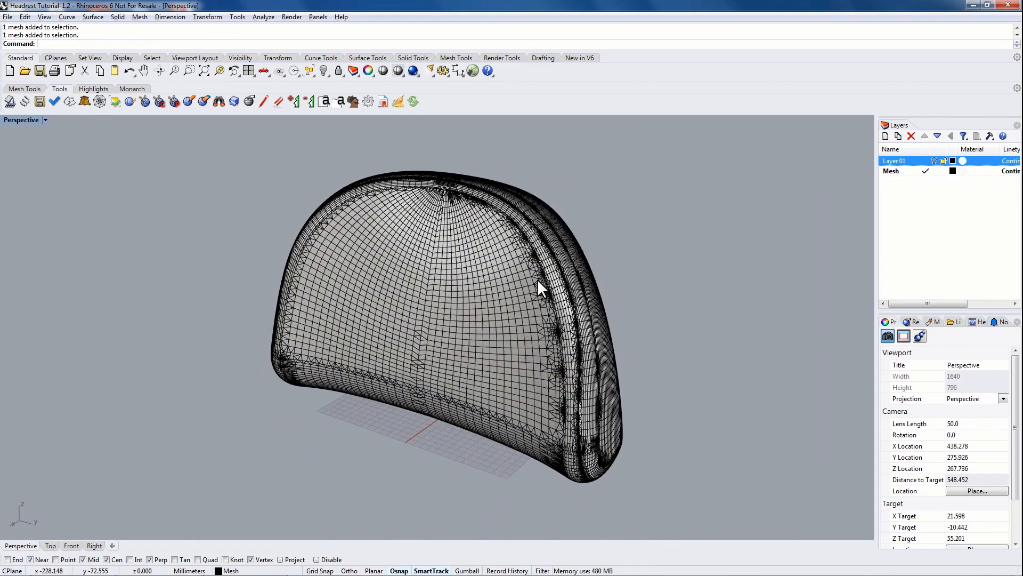
scroll(537, 279, up, 4)
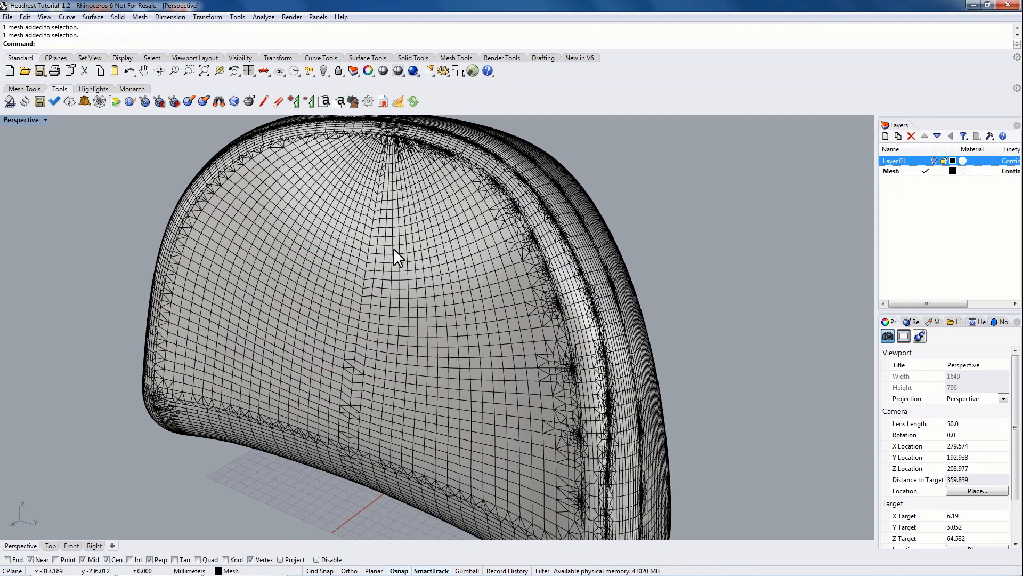
right_drag(522, 334, 432, 205)
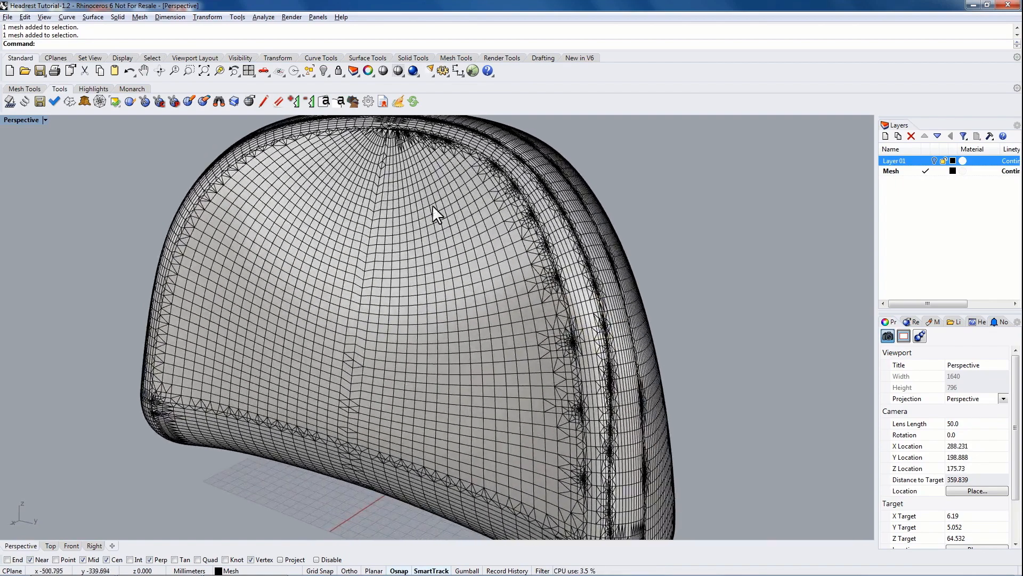
scroll(533, 294, up, 7)
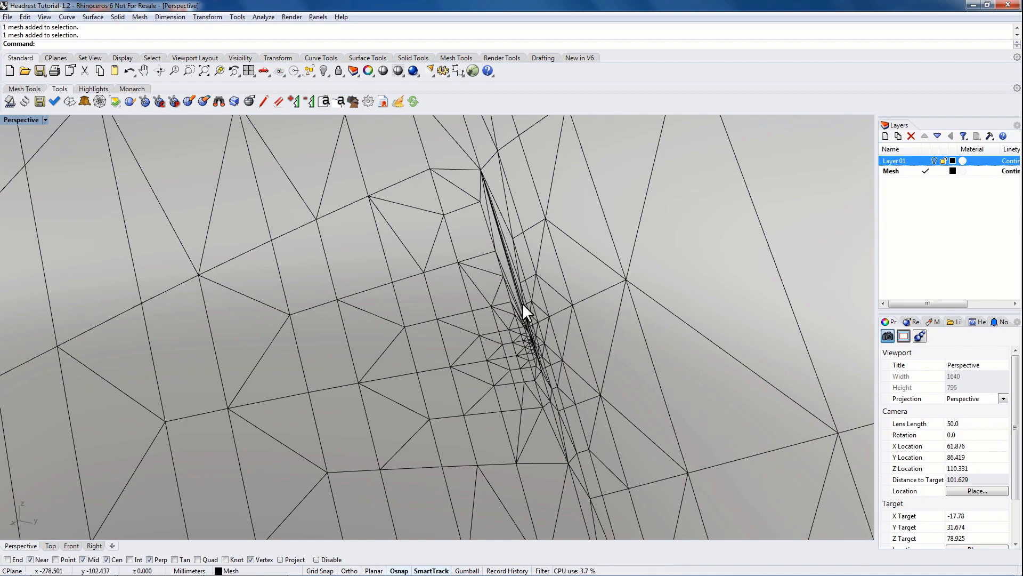
scroll(494, 264, down, 10)
right_drag(471, 320, 469, 372)
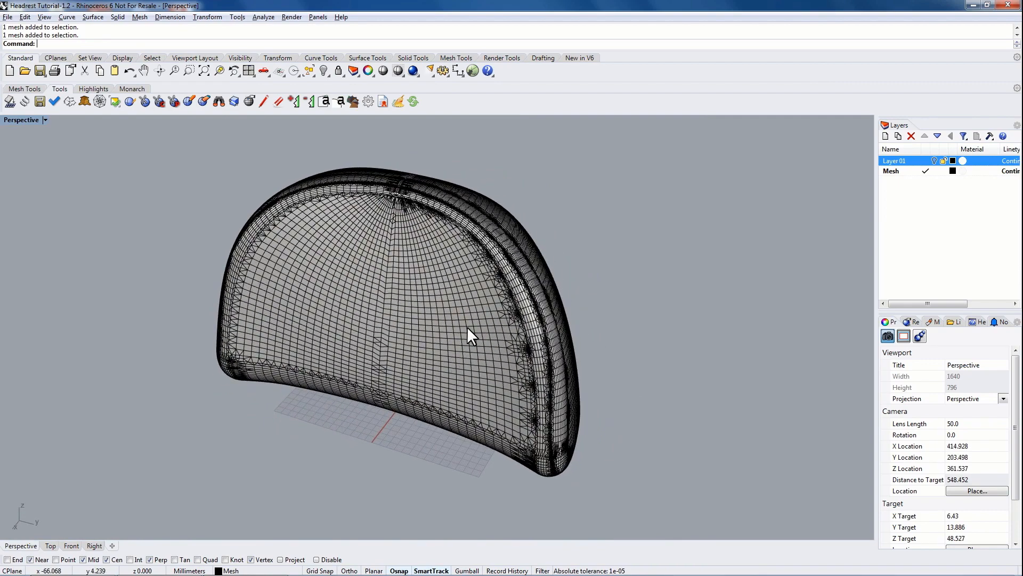
Adaptively remesh all four headrest panel meshes with the default settings, continuing despite the high vertex count estimate, and accept the result.
click(24, 89)
right_drag(489, 300, 453, 301)
drag(163, 127, 636, 521)
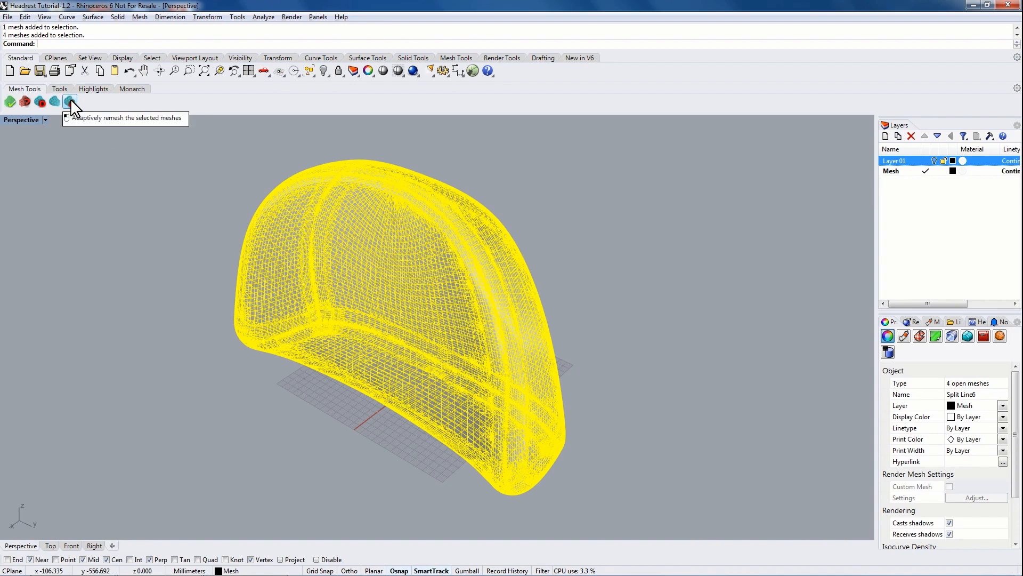
click(69, 101)
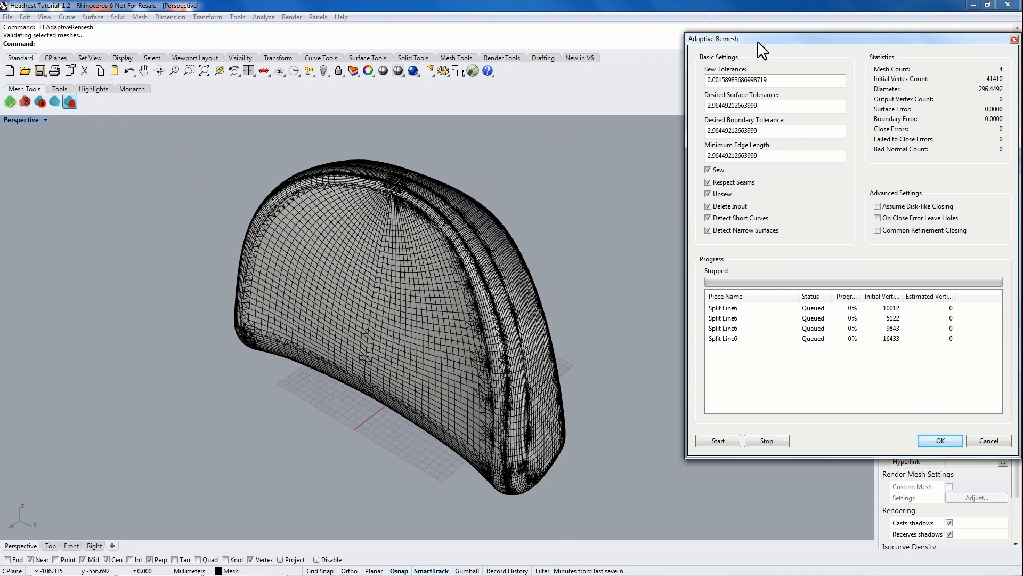
mouse_move(756, 43)
mouse_down()
mouse_move(747, 28)
mouse_move(753, 33)
mouse_up()
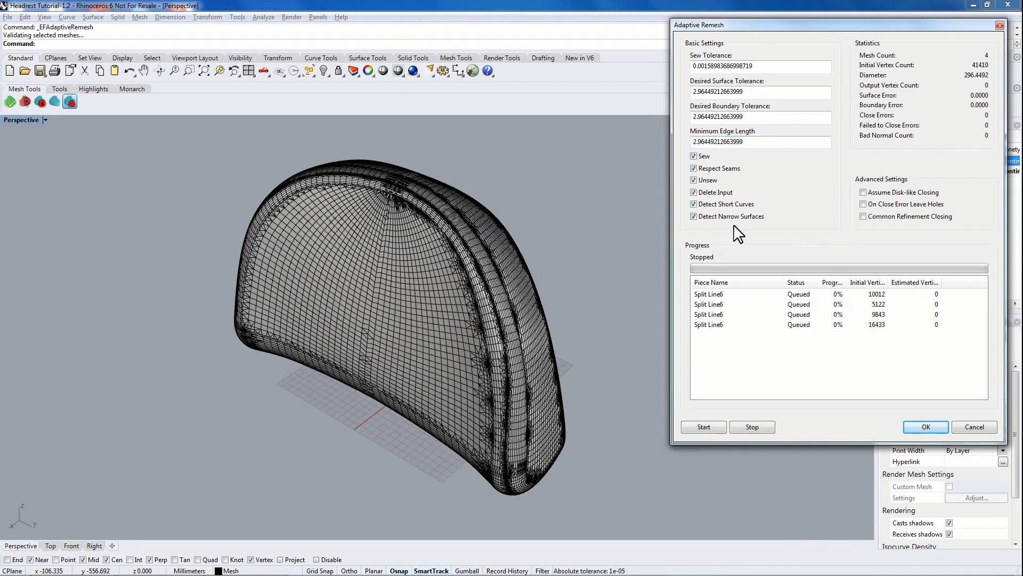
click(701, 427)
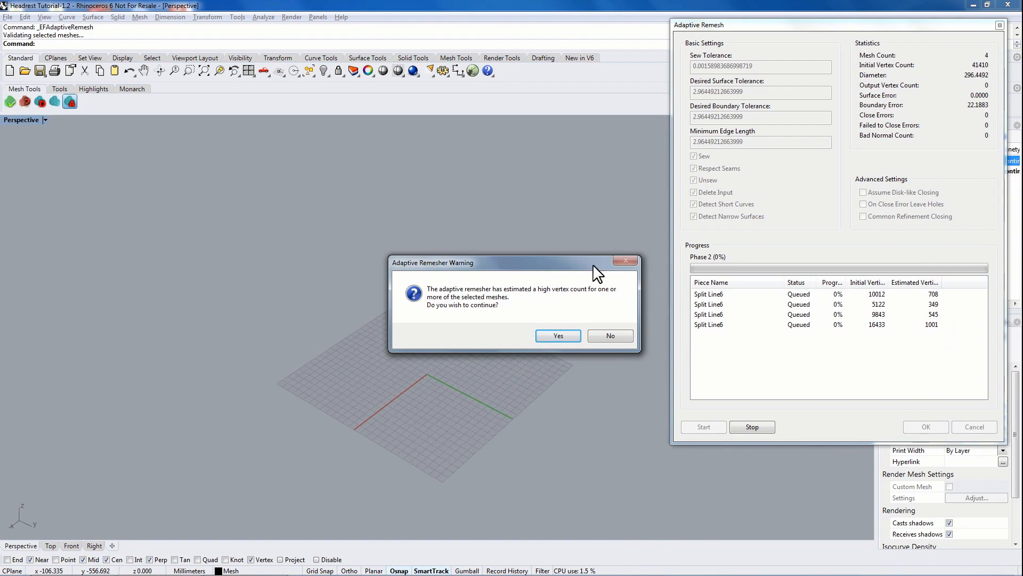
drag(523, 261, 520, 148)
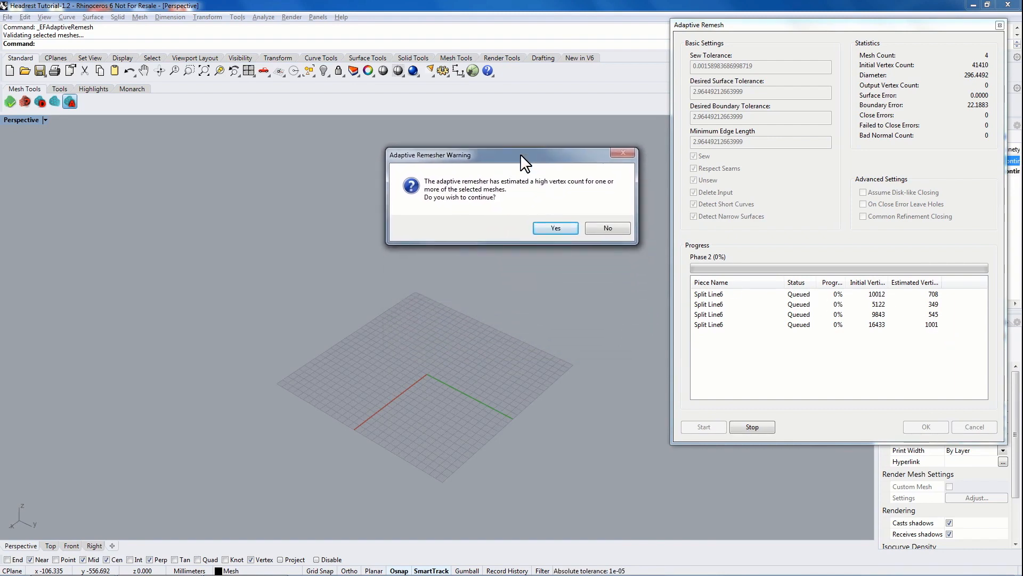
click(554, 227)
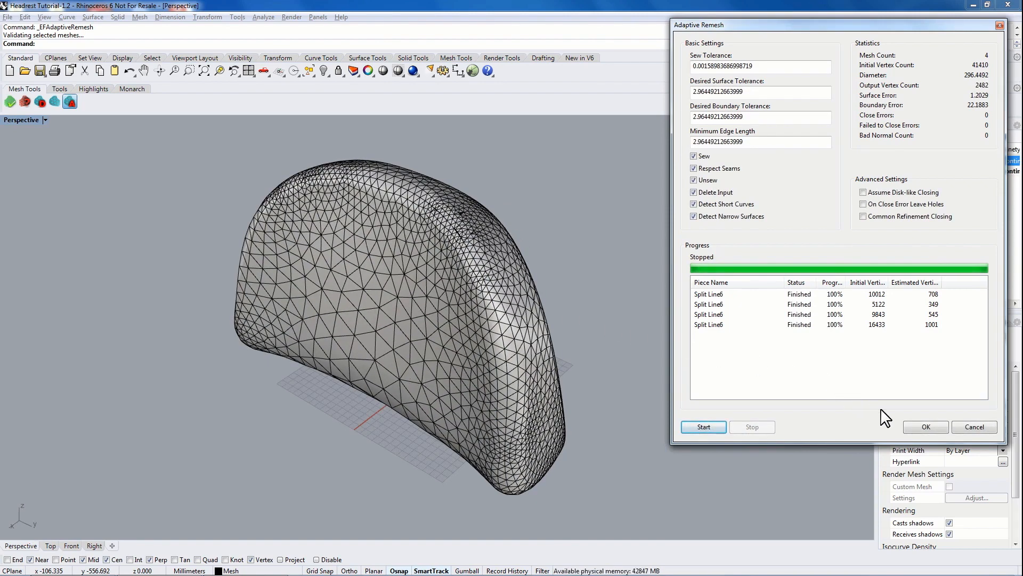
click(926, 427)
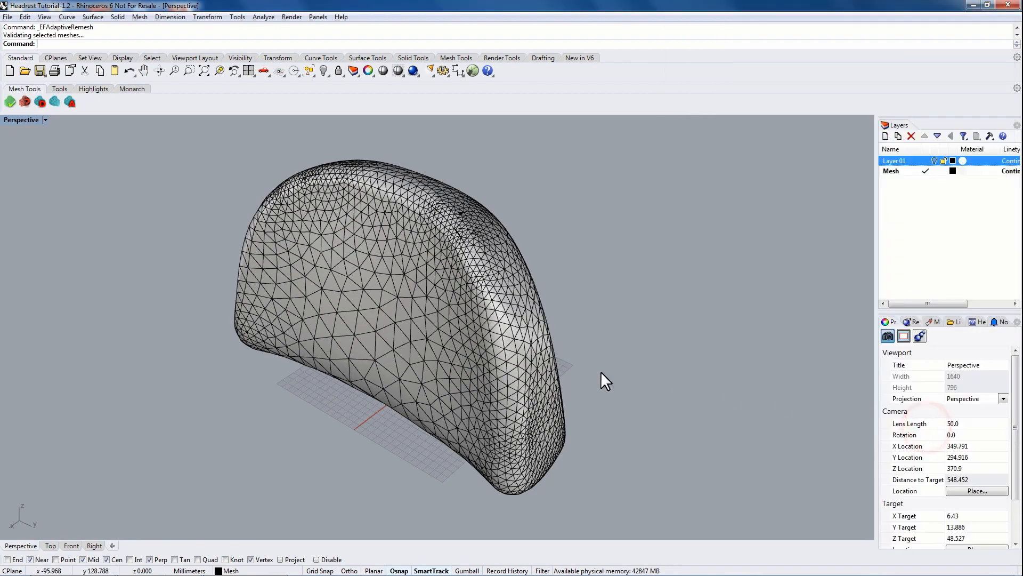
Inspect the remeshed headrest from several sides, selecting the front panel to examine how its edge vertices meet the side and bottom panels.
right_drag(605, 377, 385, 285)
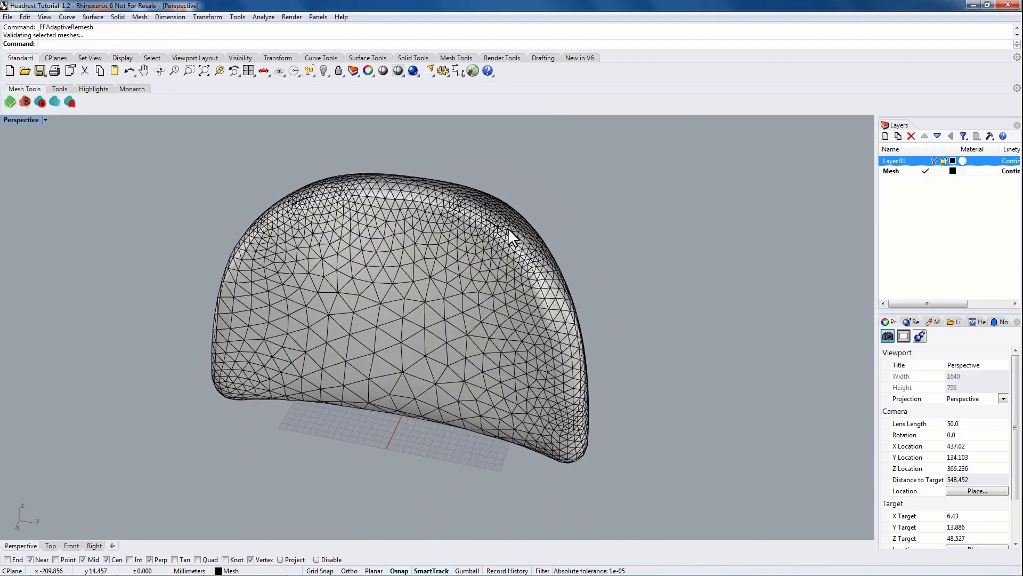
right_drag(504, 326, 499, 270)
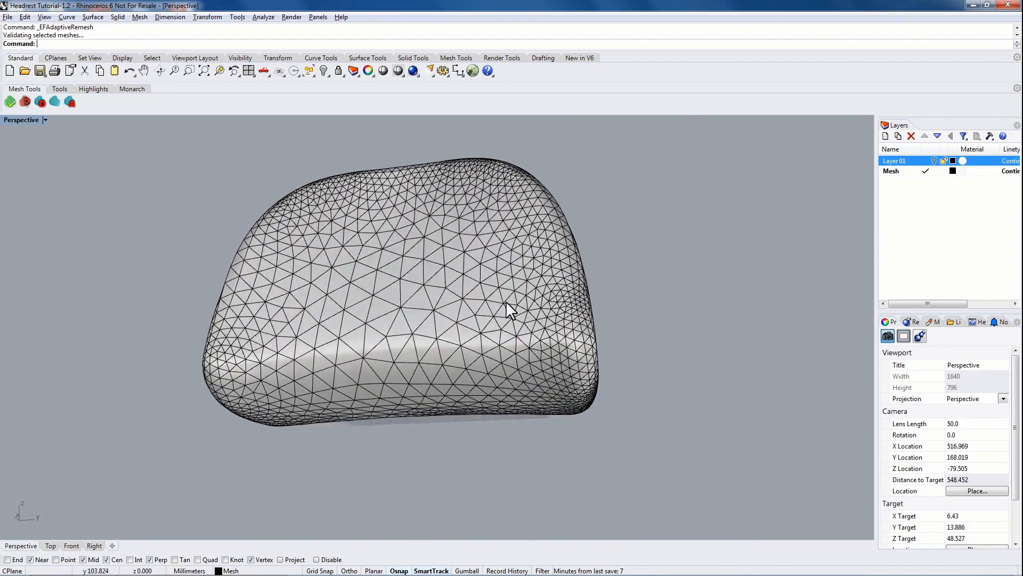
mouse_move(547, 337)
right_down()
mouse_move(480, 274)
mouse_move(425, 270)
mouse_move(371, 201)
mouse_move(418, 261)
mouse_move(452, 333)
mouse_move(539, 347)
mouse_move(566, 335)
right_up()
click(417, 315)
right_drag(183, 306, 368, 272)
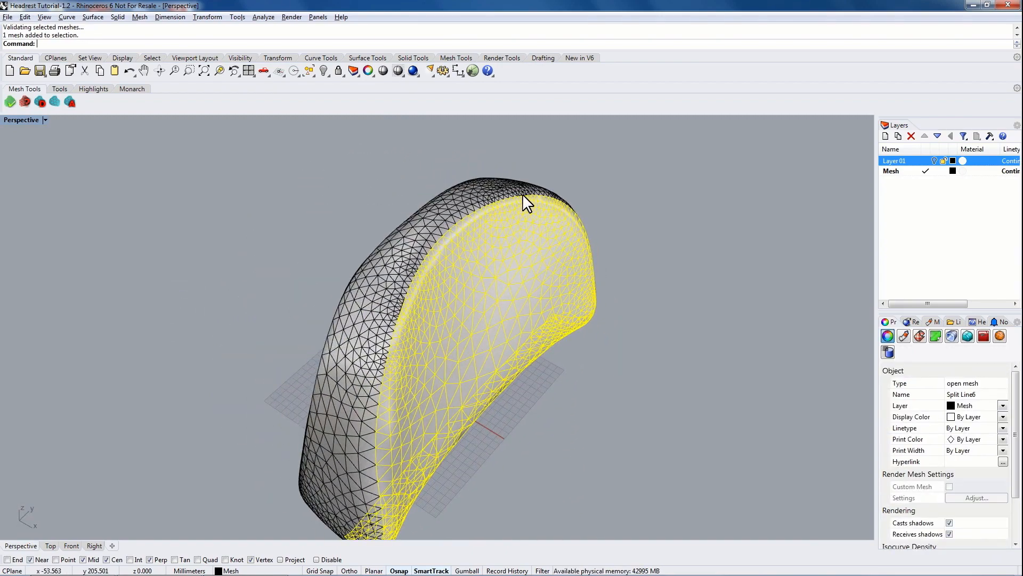
right_drag(376, 373, 393, 319)
right_drag(421, 357, 416, 167)
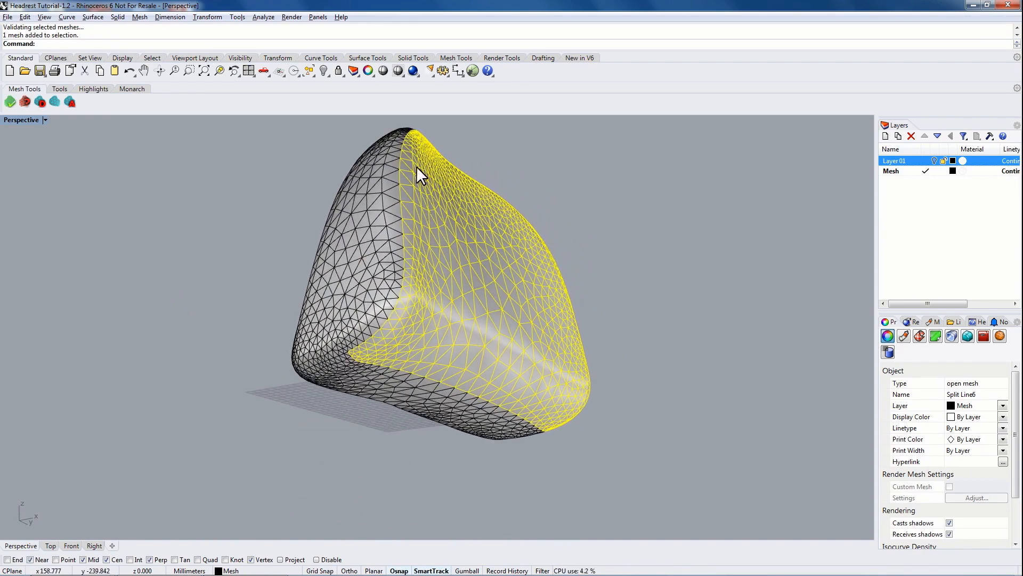
scroll(397, 200, up, 3)
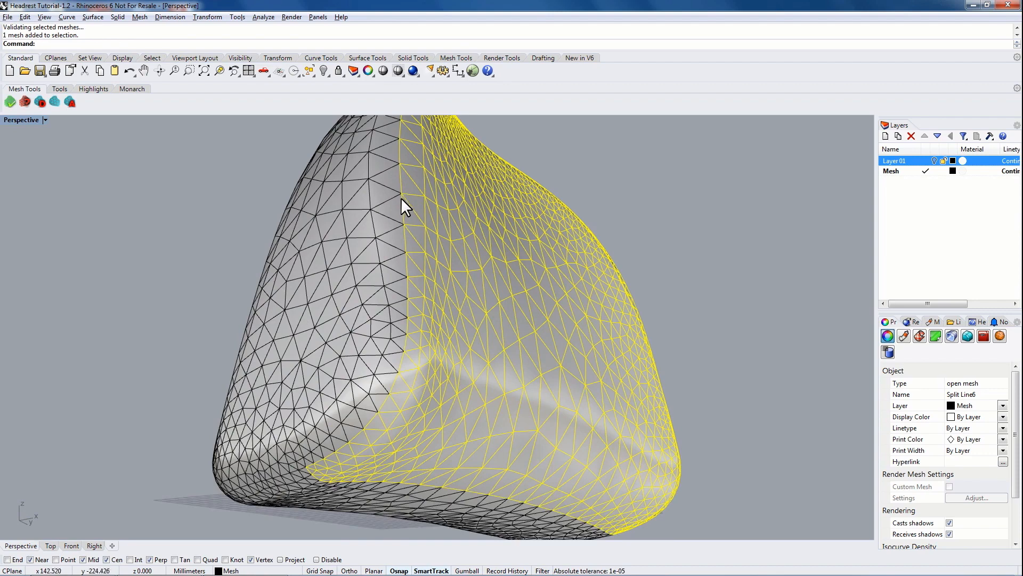
scroll(404, 279, up, 2)
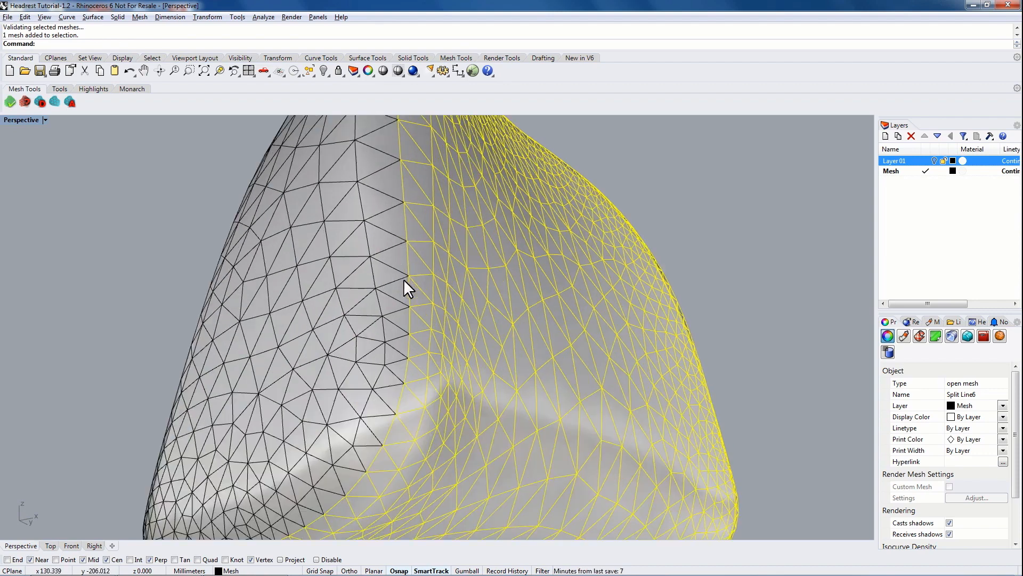
Examine how the edge vertices of two adjoining remeshed panels line up by selecting both, clear the selection and view the whole headrest.
scroll(406, 294, up, 3)
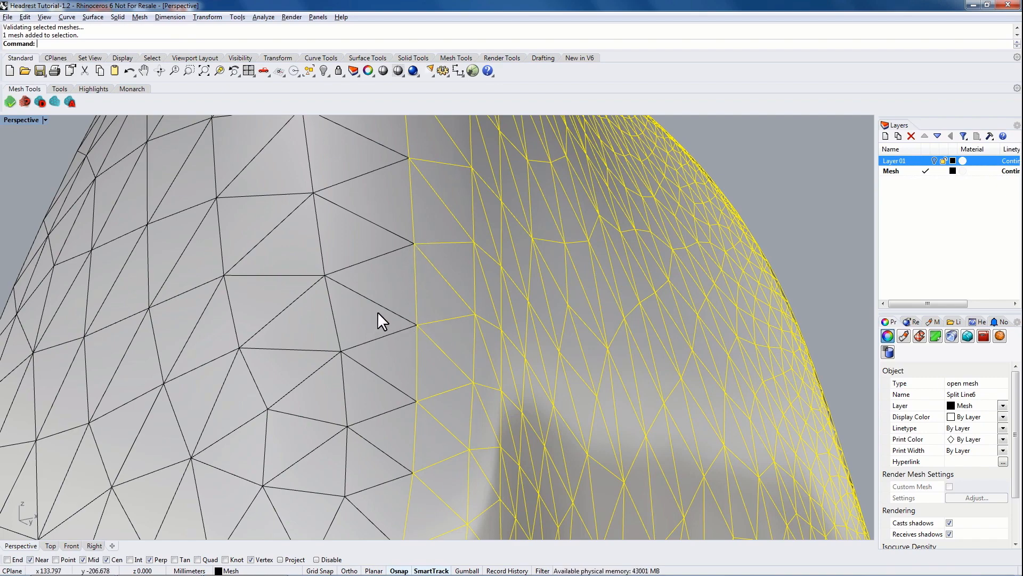
click(315, 312)
scroll(570, 235, down, 12)
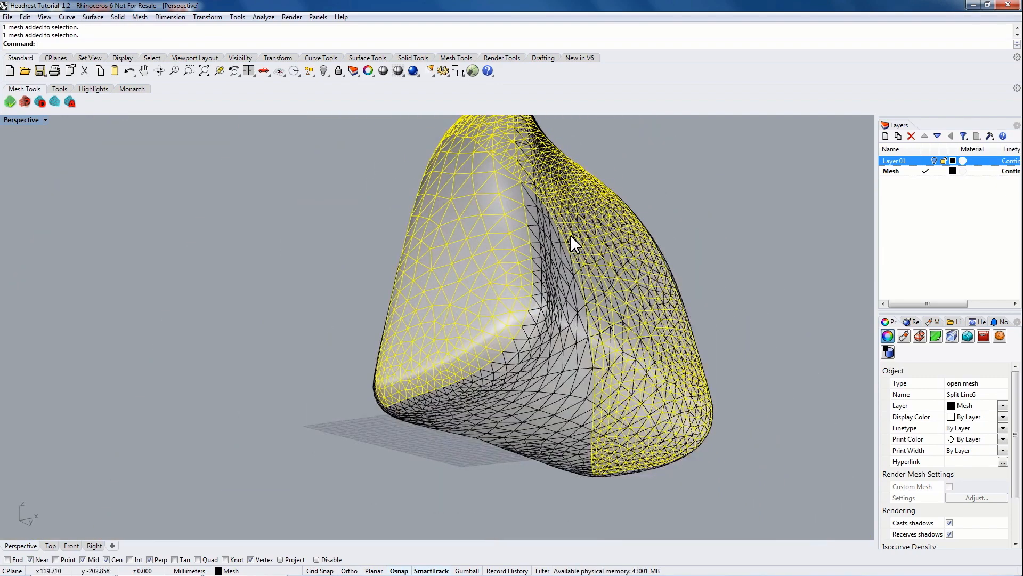
click(640, 183)
right_drag(641, 183, 687, 249)
right_drag(482, 254, 296, 256)
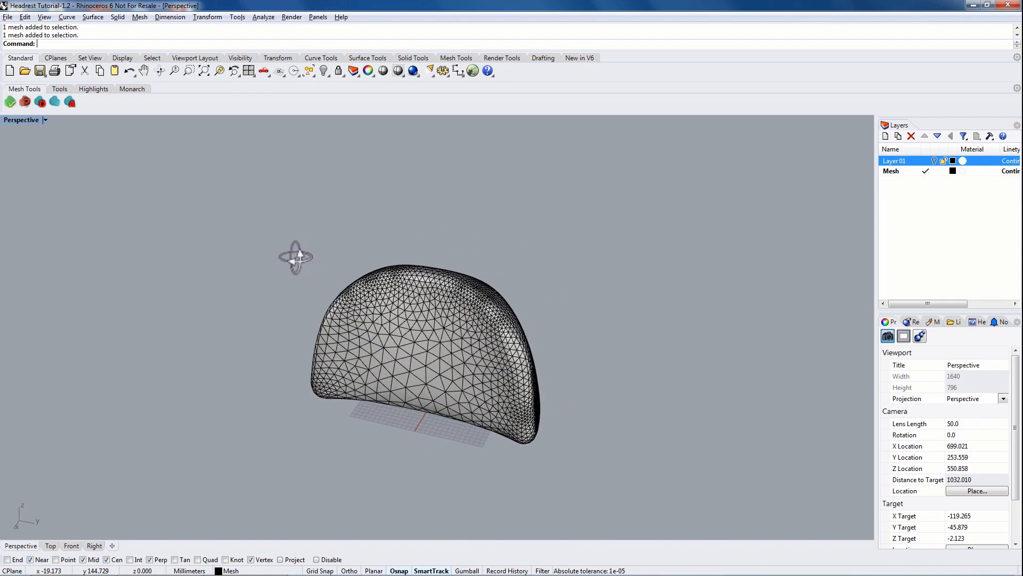
right_drag(526, 247, 342, 224)
Flatten all four headrest panel meshes with the ExactFlat Flatten command.
click(57, 89)
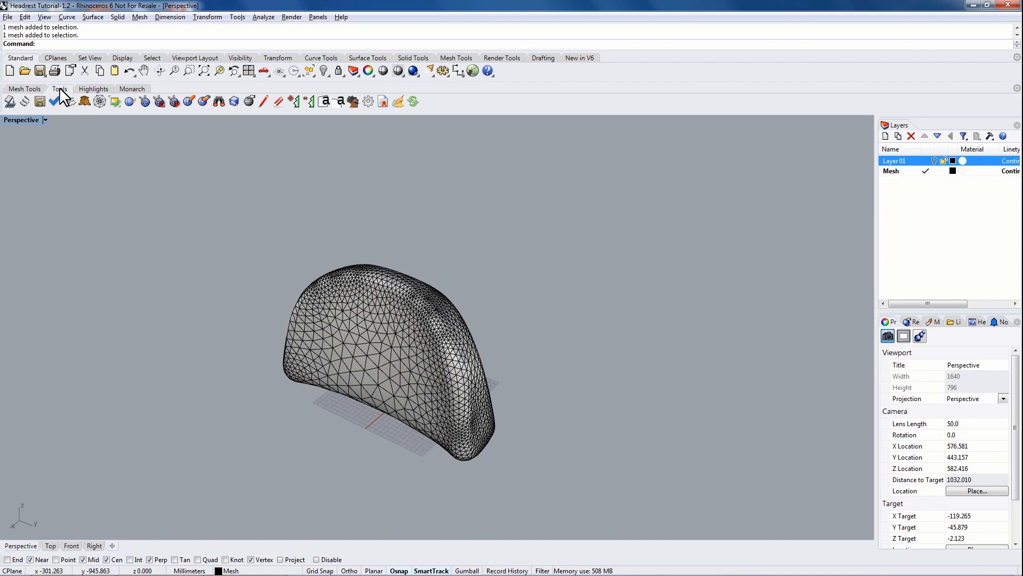
click(9, 101)
drag(199, 229, 609, 510)
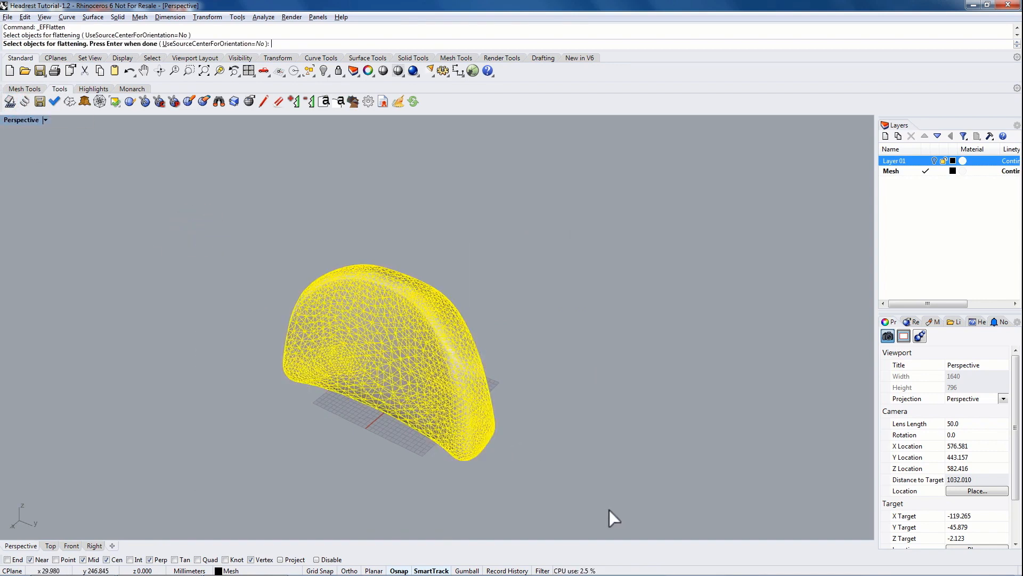
key(Return)
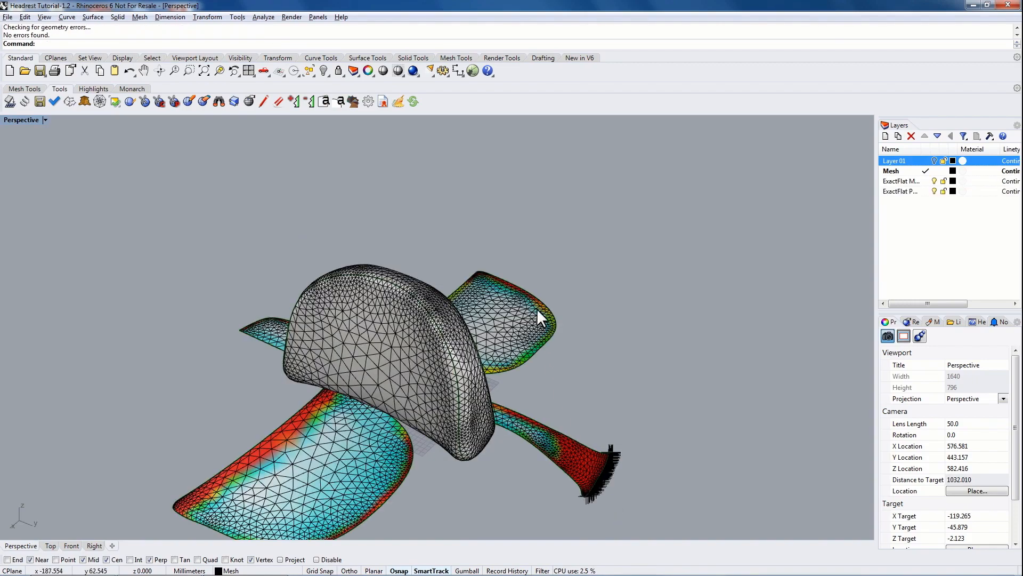
Show the flattened pieces in a maximized Top view and set its display mode to Shaded.
right_drag(489, 278, 379, 424)
right_drag(438, 279, 404, 334)
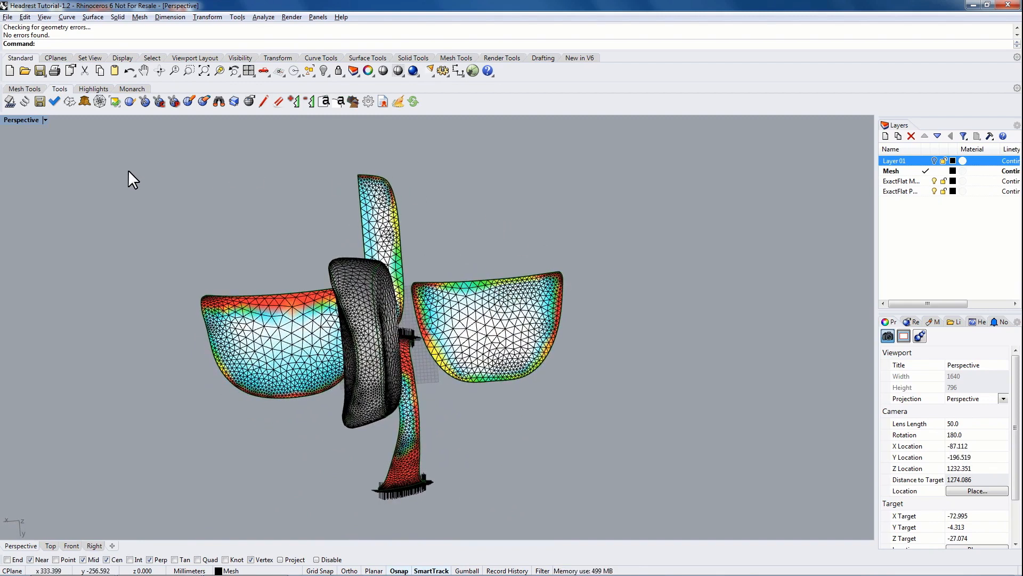
double_click(21, 119)
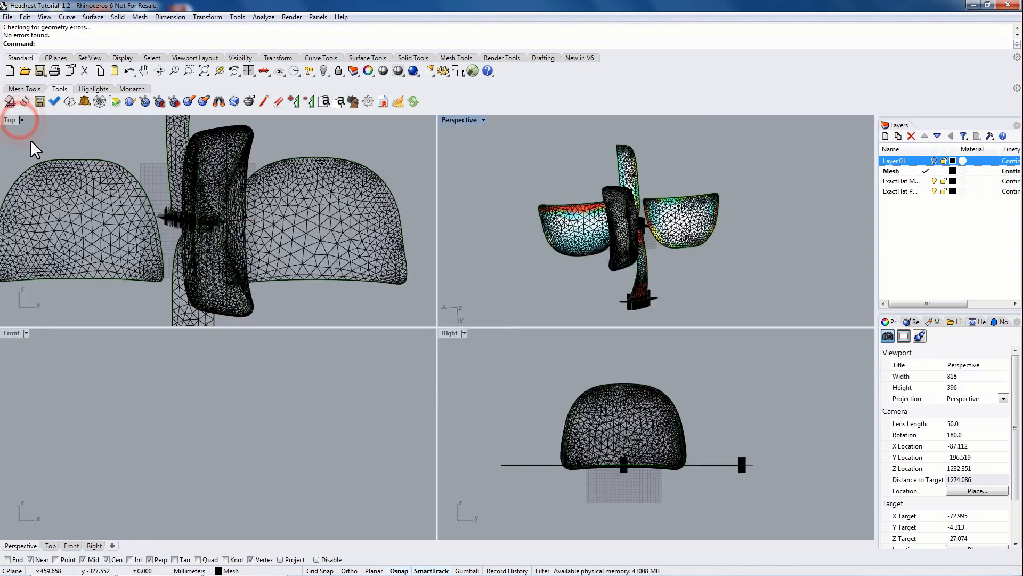
right_drag(100, 131, 150, 175)
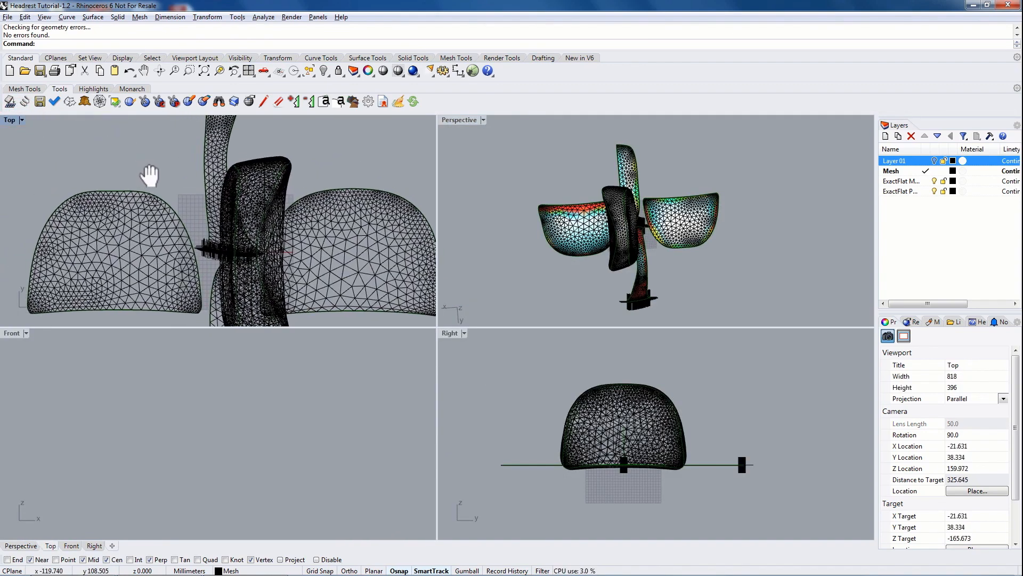
double_click(10, 120)
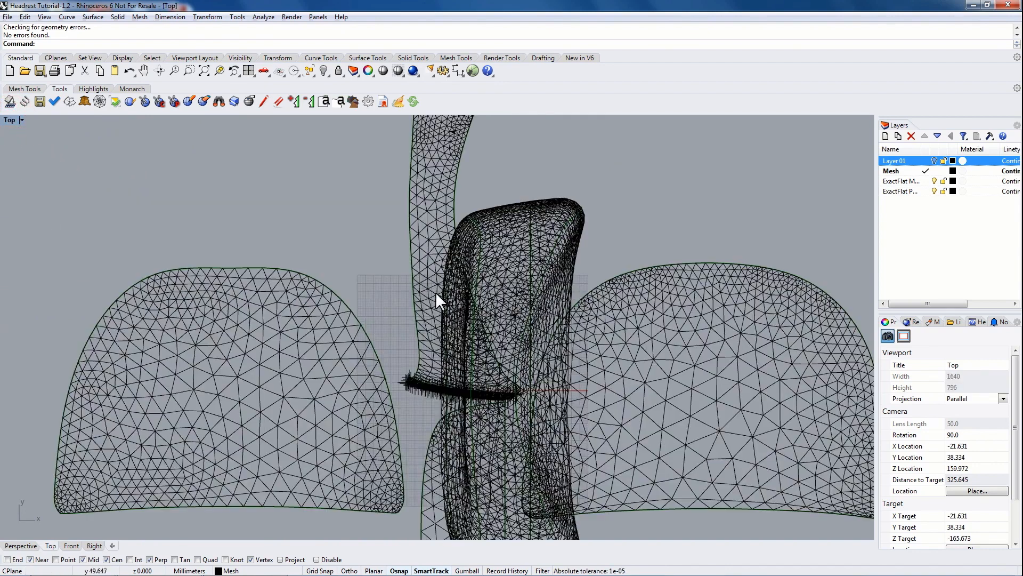
click(10, 120)
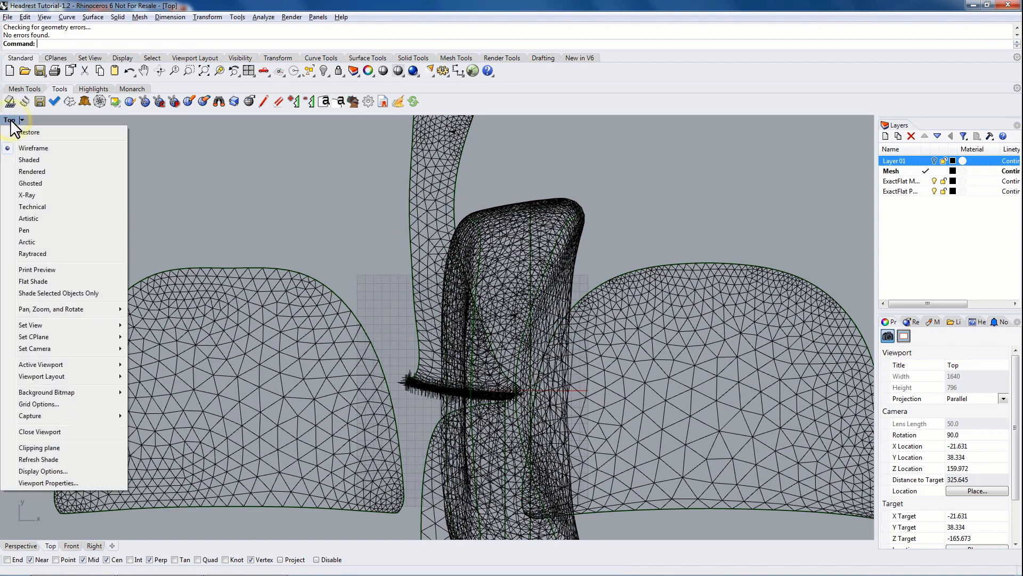
click(32, 160)
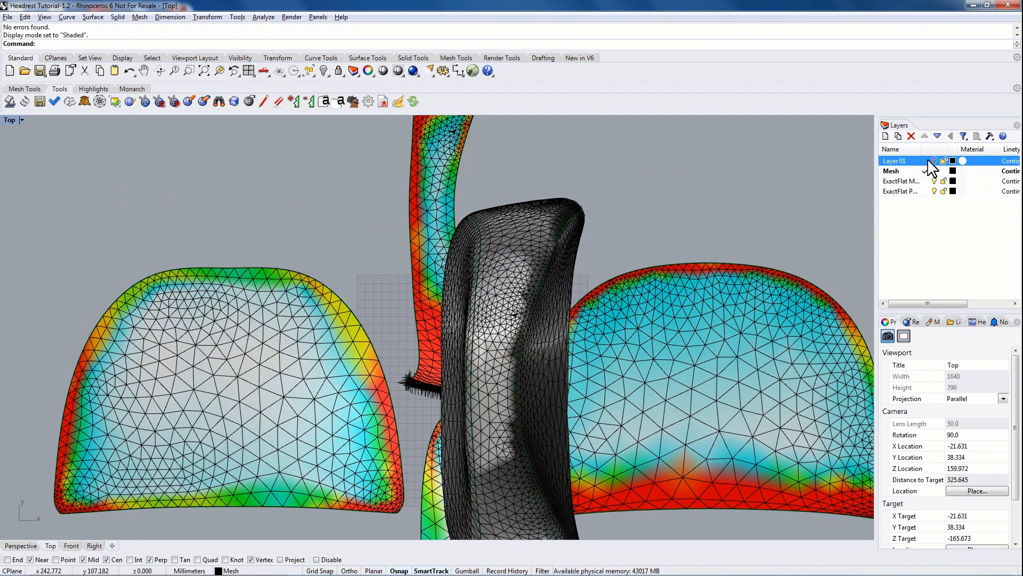
Make ExactFlat Pattern the current layer and hide the ExactFlat Model and Mesh layers.
drag(877, 188, 824, 187)
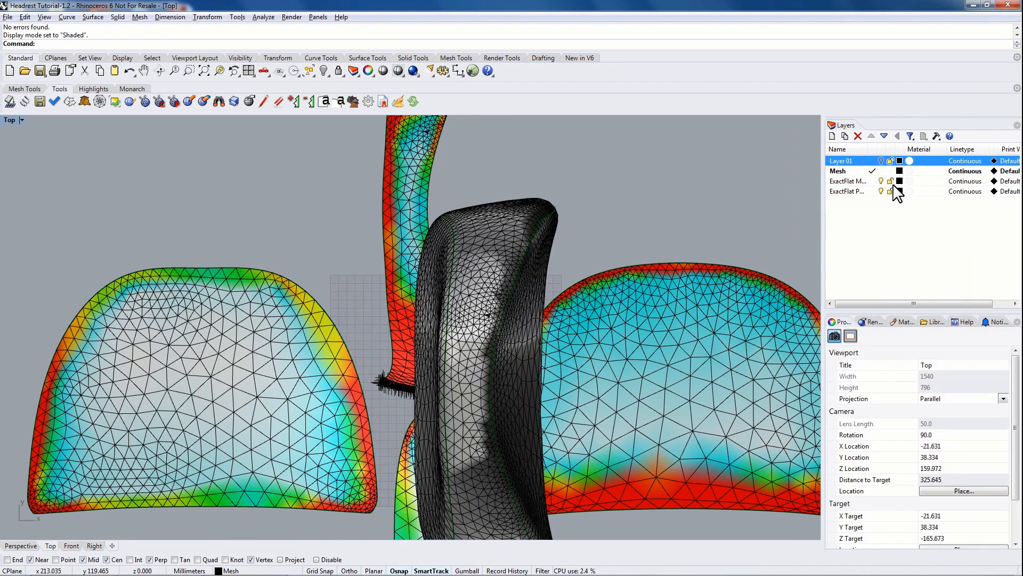
drag(865, 147, 900, 147)
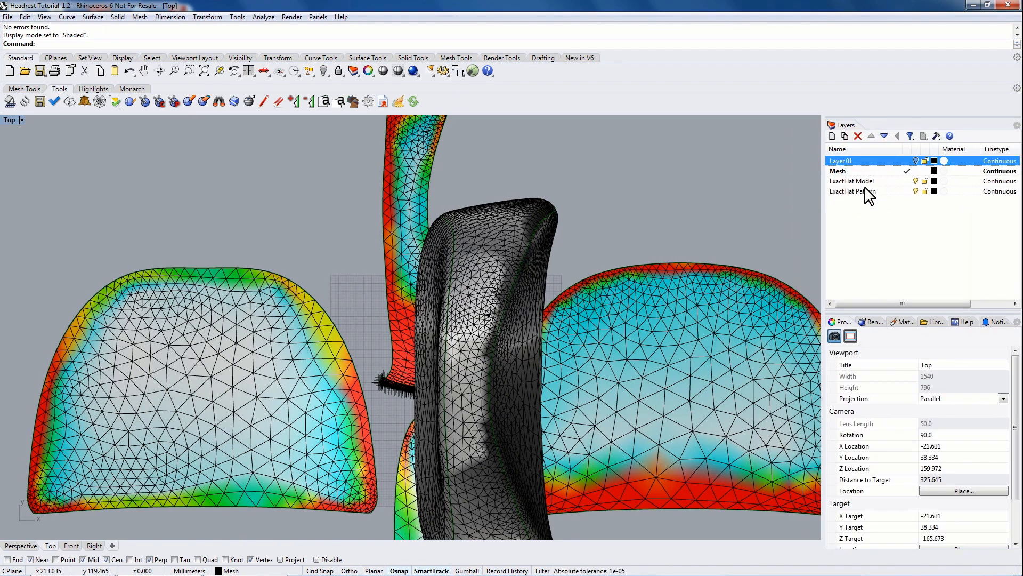
click(907, 191)
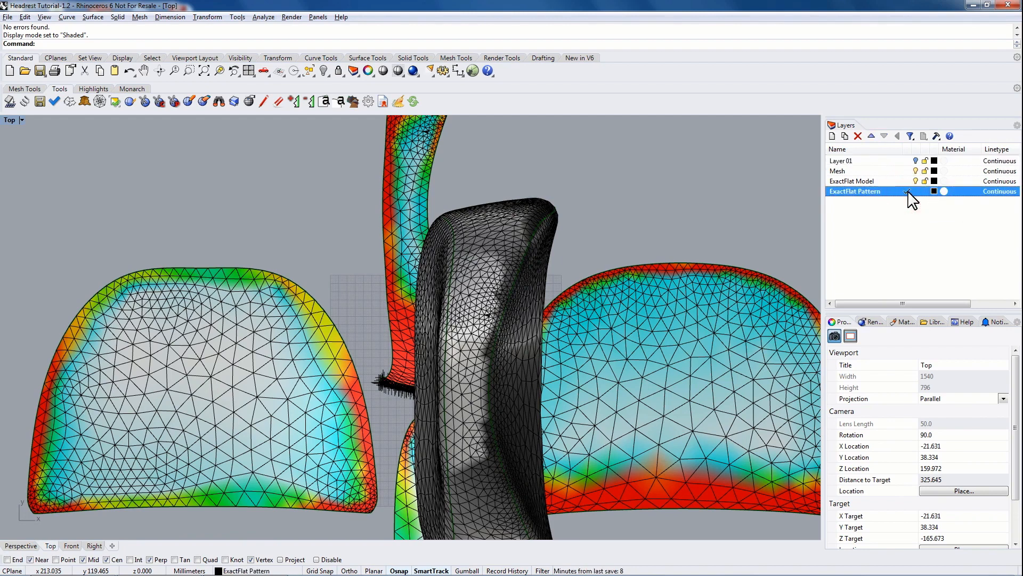
click(916, 180)
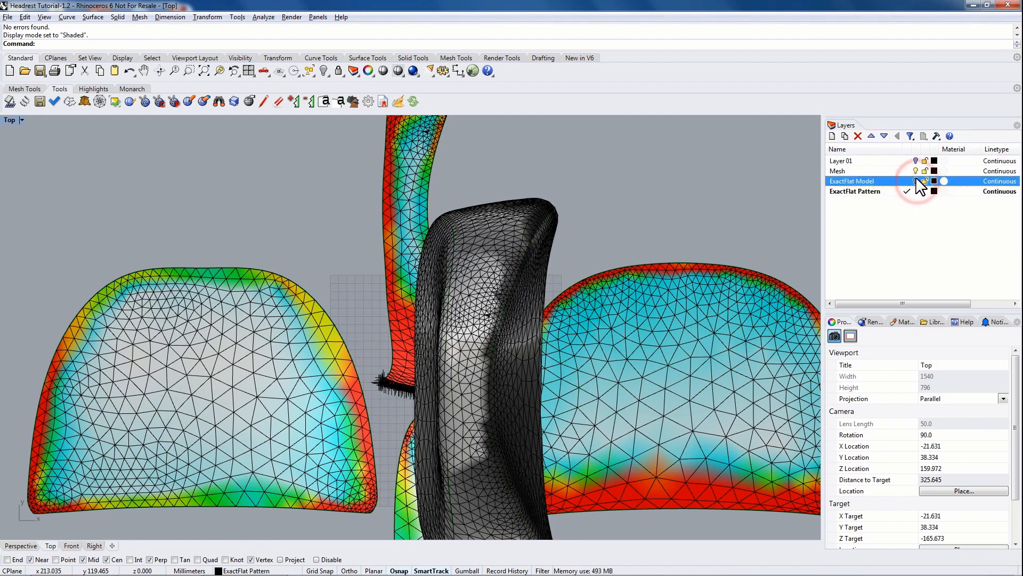
click(915, 171)
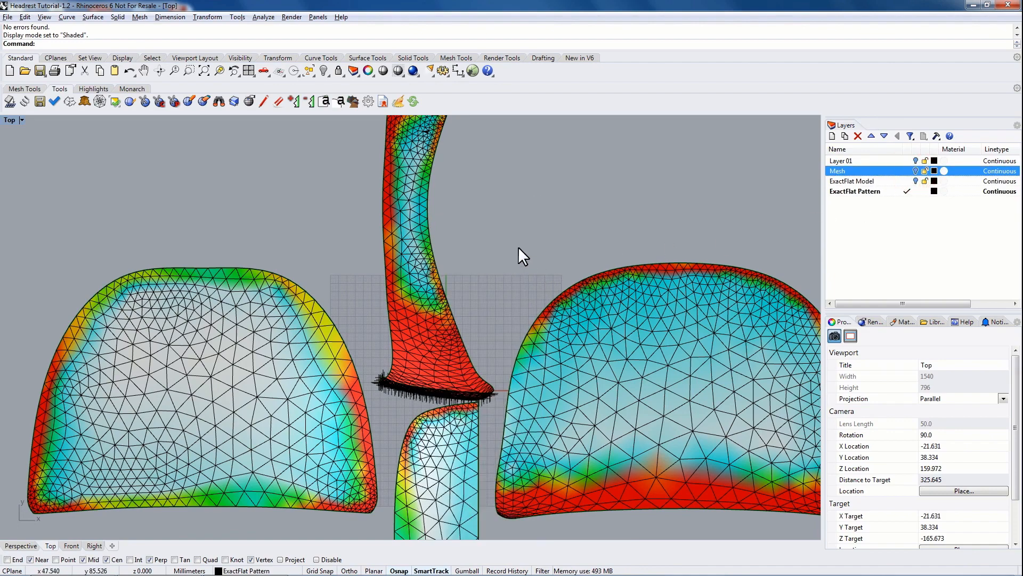
Spread the four flattened pieces into a row, placing the short straight-edged piece between the curved strip and the right dome-shaped piece.
scroll(518, 246, down, 5)
right_drag(537, 285, 532, 320)
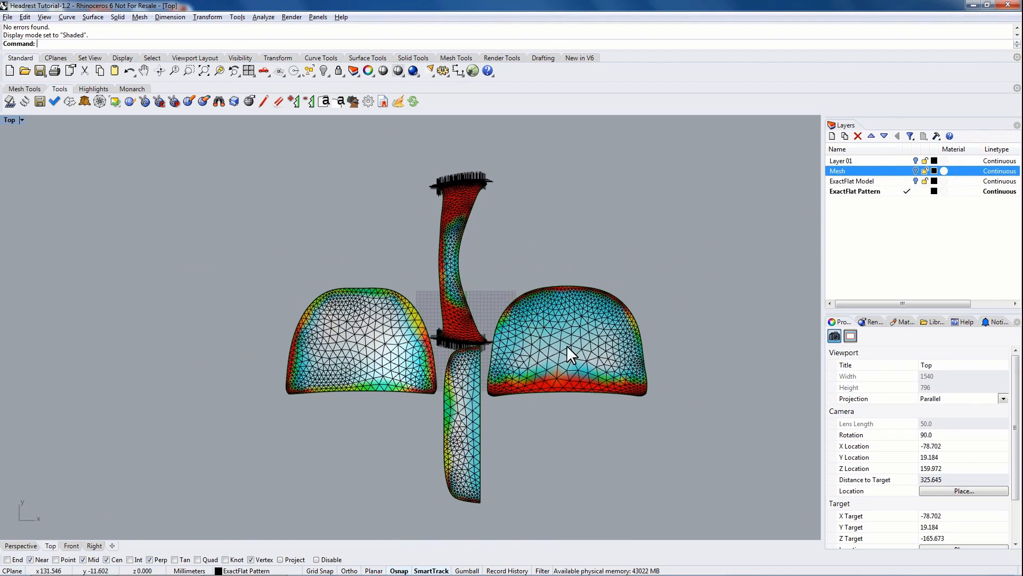
drag(572, 354, 663, 328)
drag(459, 385, 526, 259)
drag(459, 291, 472, 346)
drag(372, 349, 321, 341)
drag(461, 344, 447, 347)
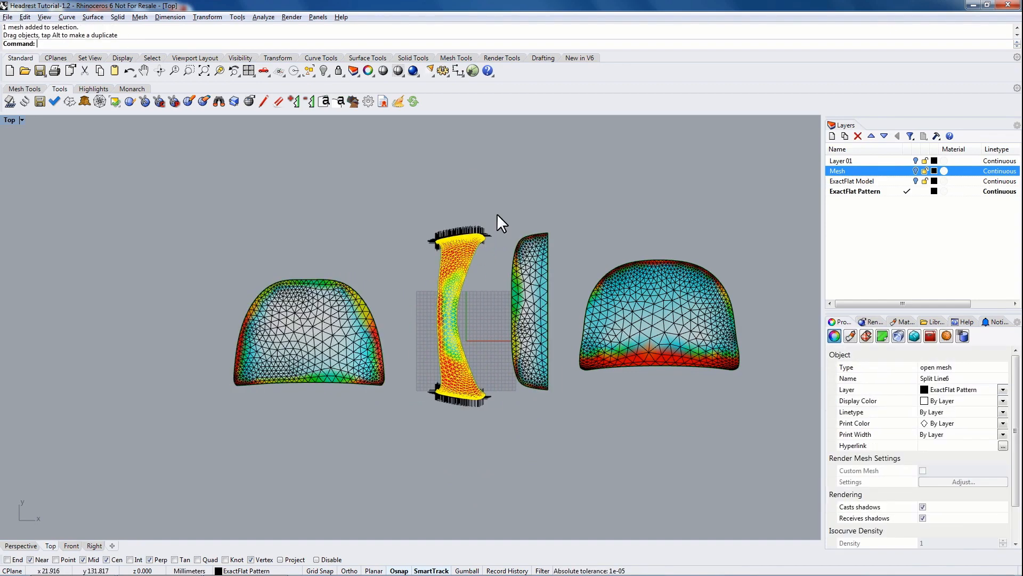
click(494, 196)
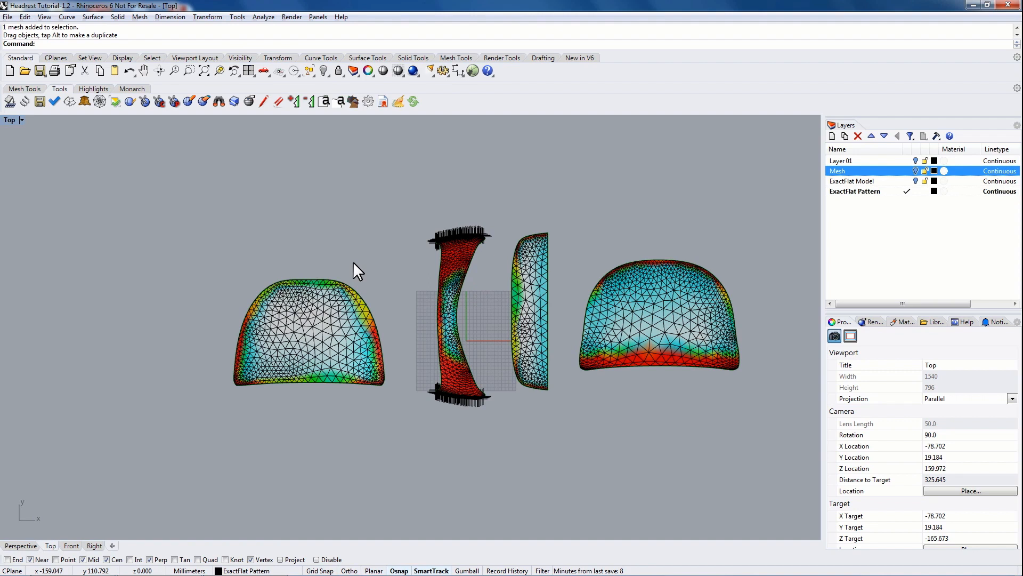
Examine the strain colours on the flattened pieces, selecting the curved strip briefly and clearing the selection.
right_drag(372, 281, 366, 272)
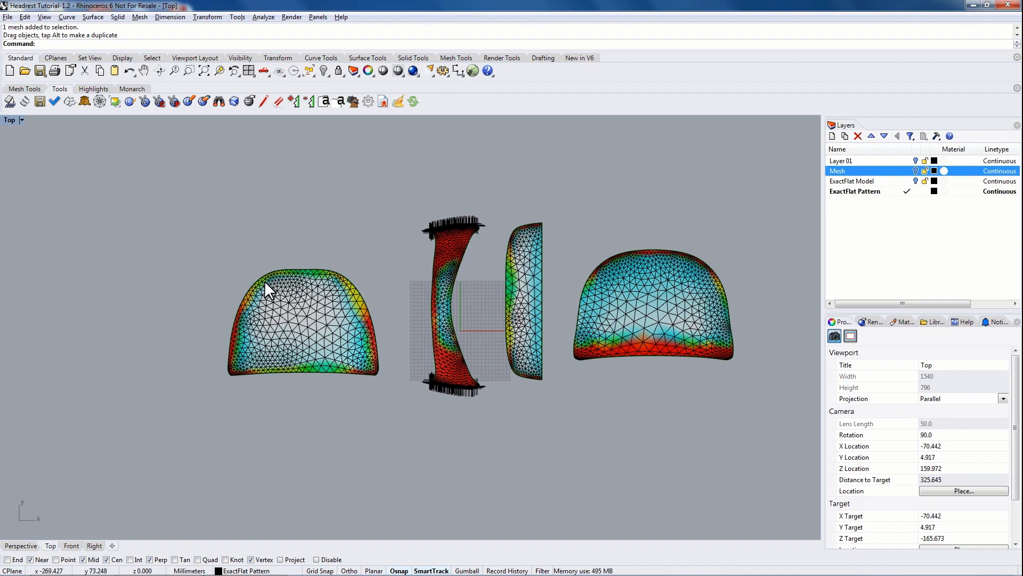
click(462, 242)
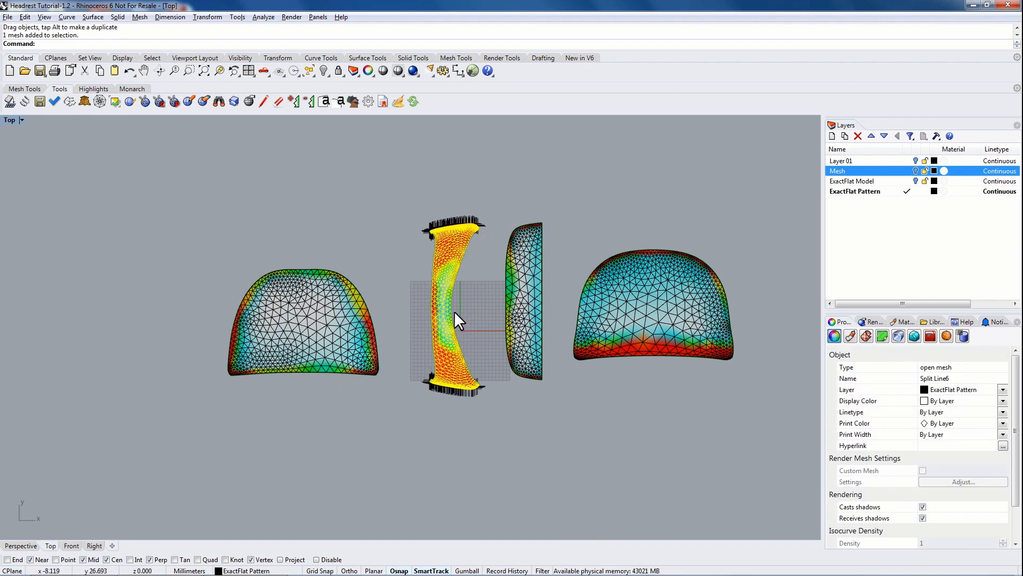
click(413, 331)
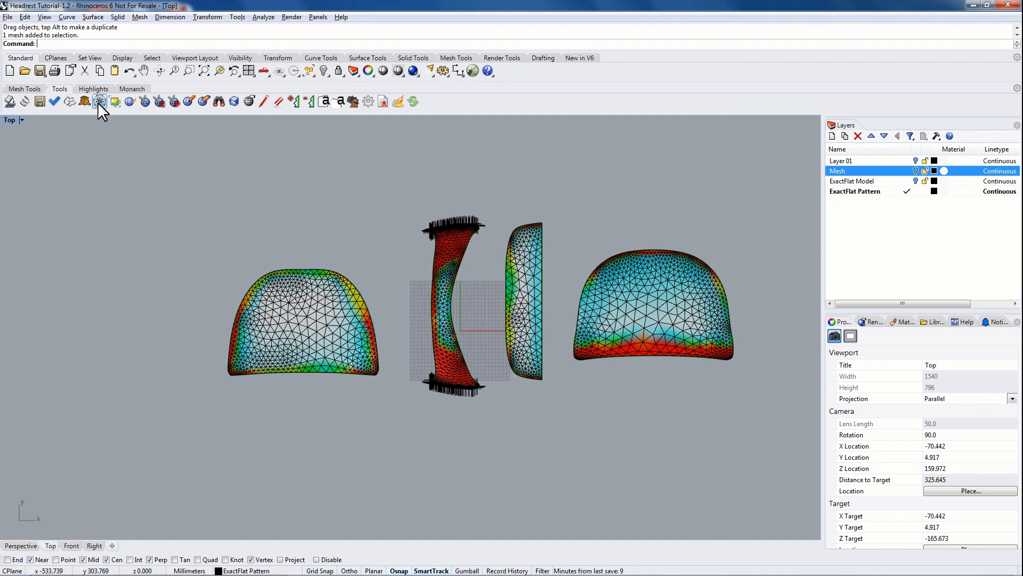
Re-flatten all four pattern pieces with the Fracture method, checking the distorted end of the curved strip close up.
click(70, 101)
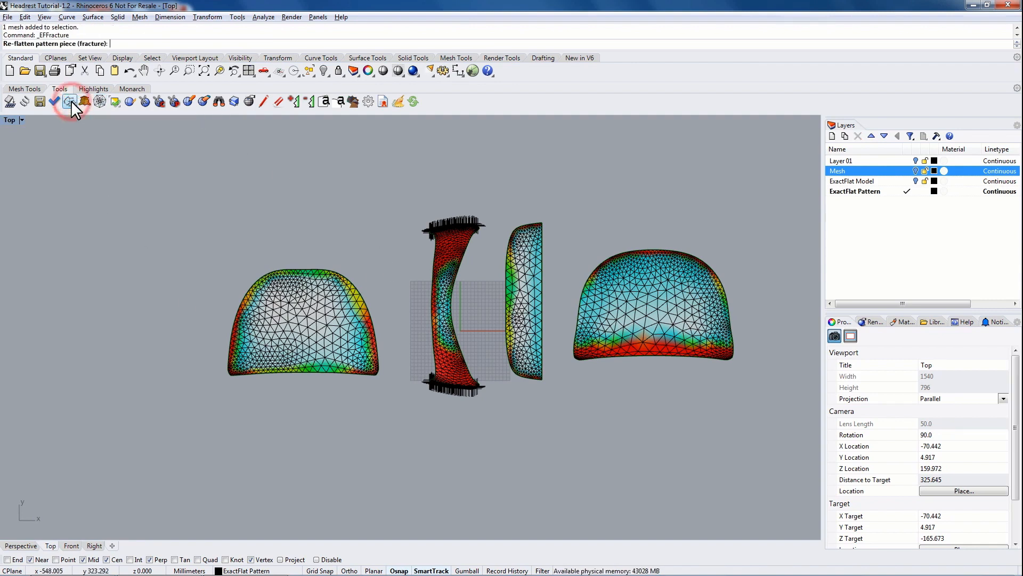
click(320, 327)
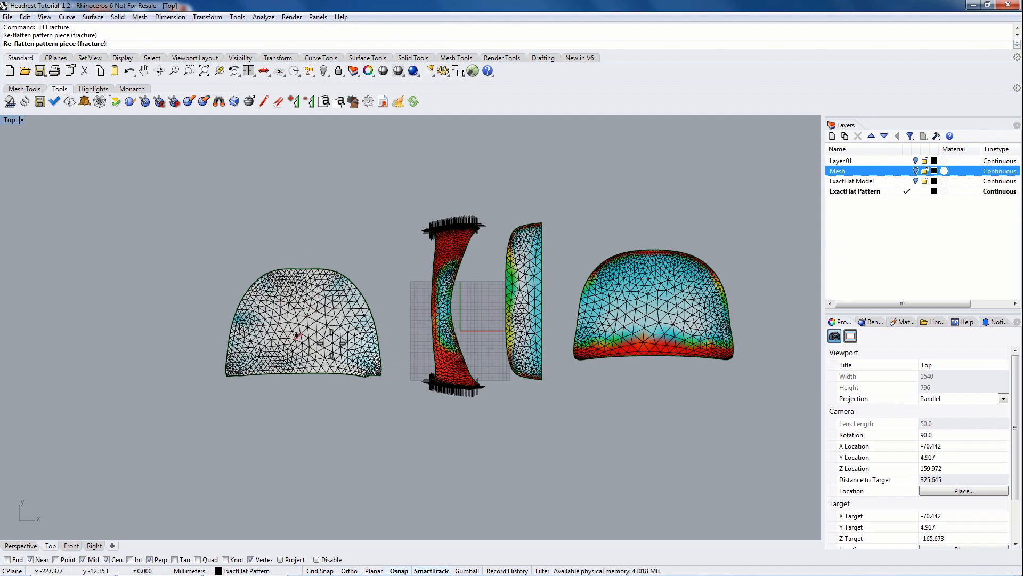
click(445, 309)
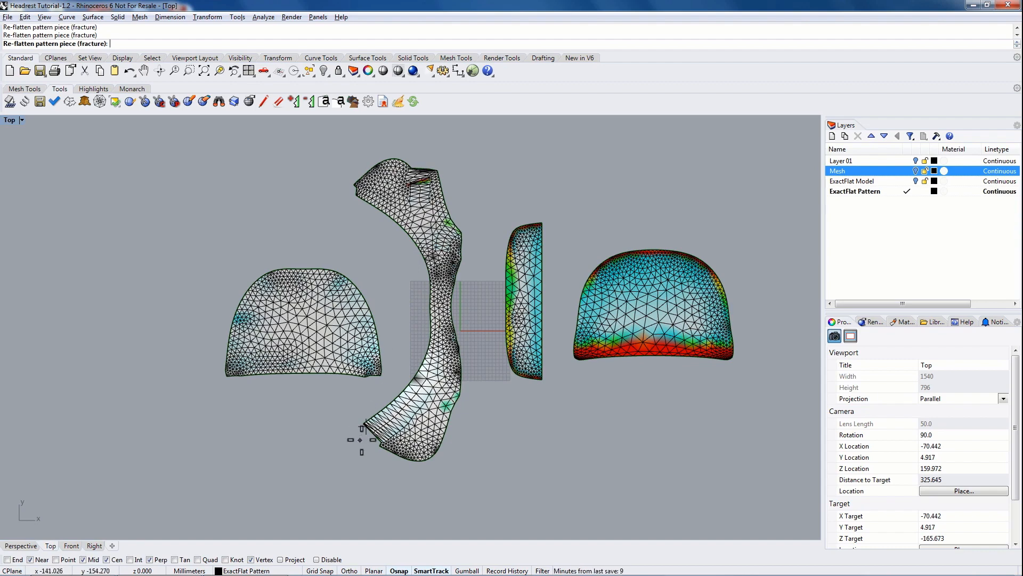
scroll(361, 440, up, 6)
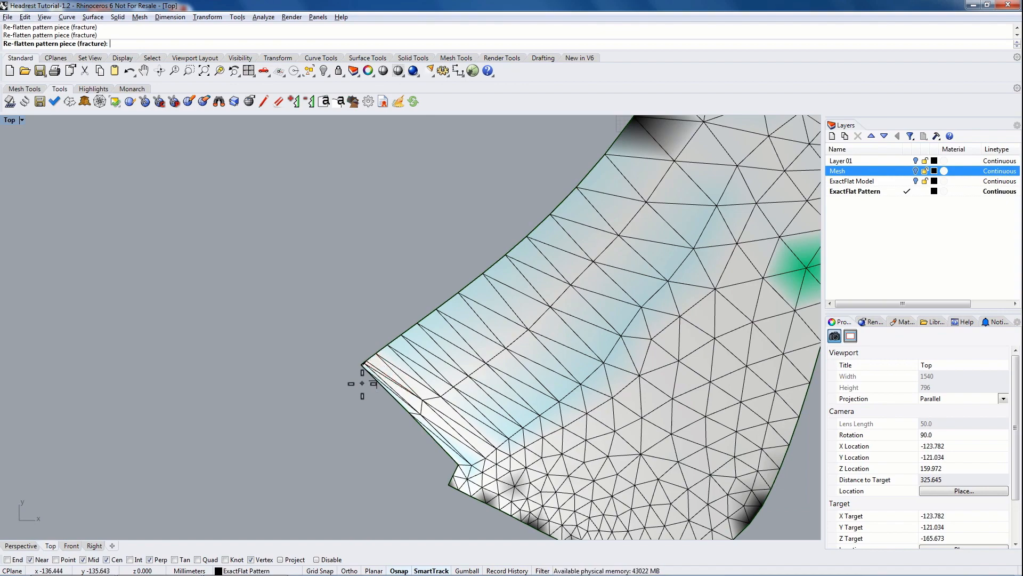
scroll(398, 375, down, 14)
right_drag(521, 213, 411, 354)
scroll(430, 355, down, 3)
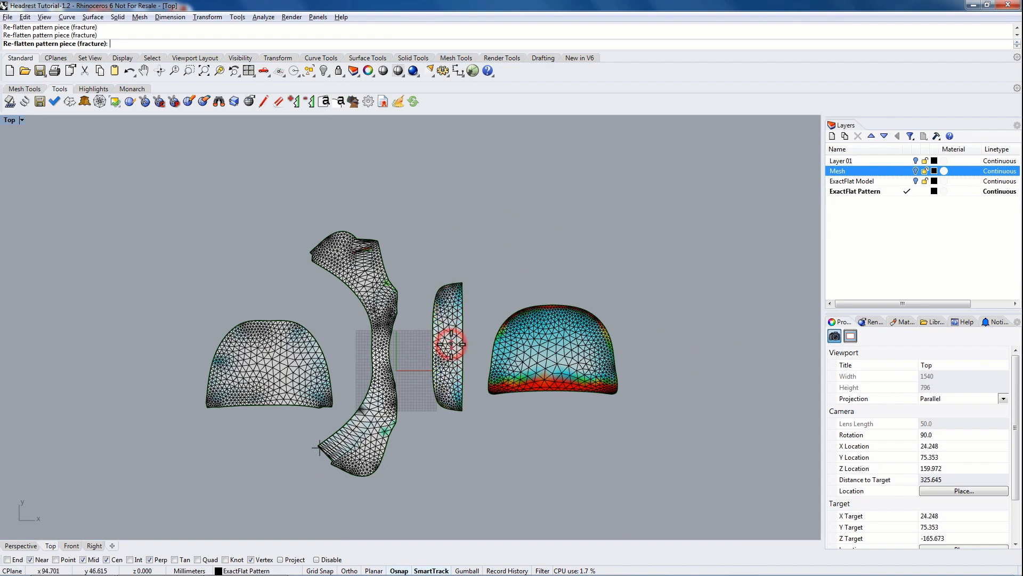
click(556, 357)
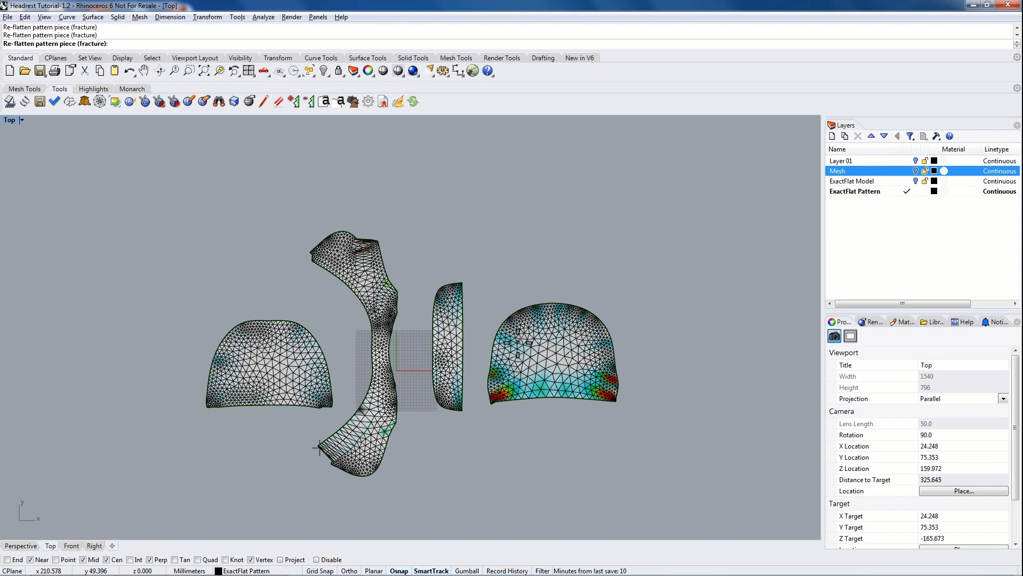
key(Return)
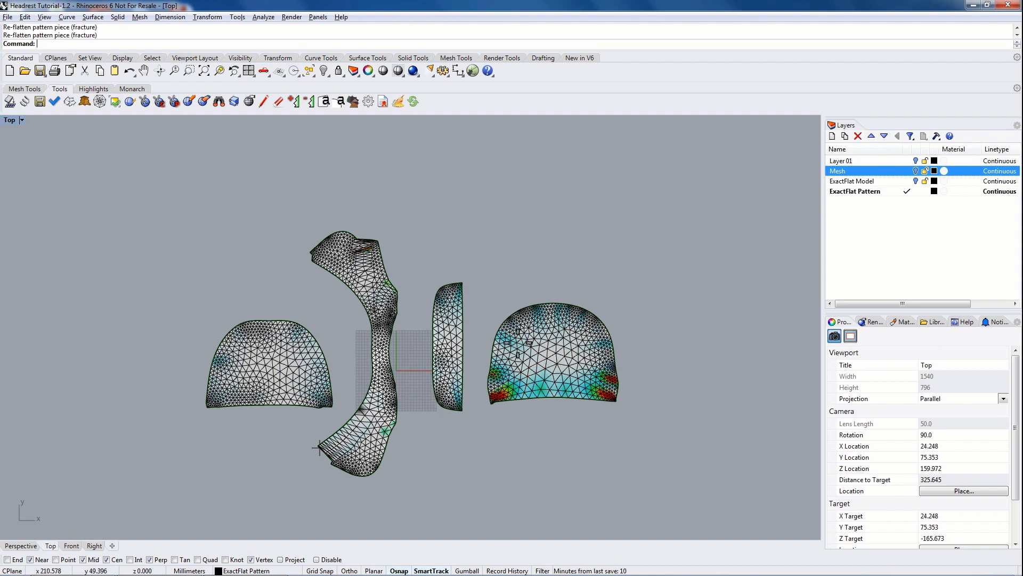
Re-flatten the left dome-shaped piece, the curved strip and the right dome-shaped piece with the Pelt method.
click(81, 98)
click(270, 367)
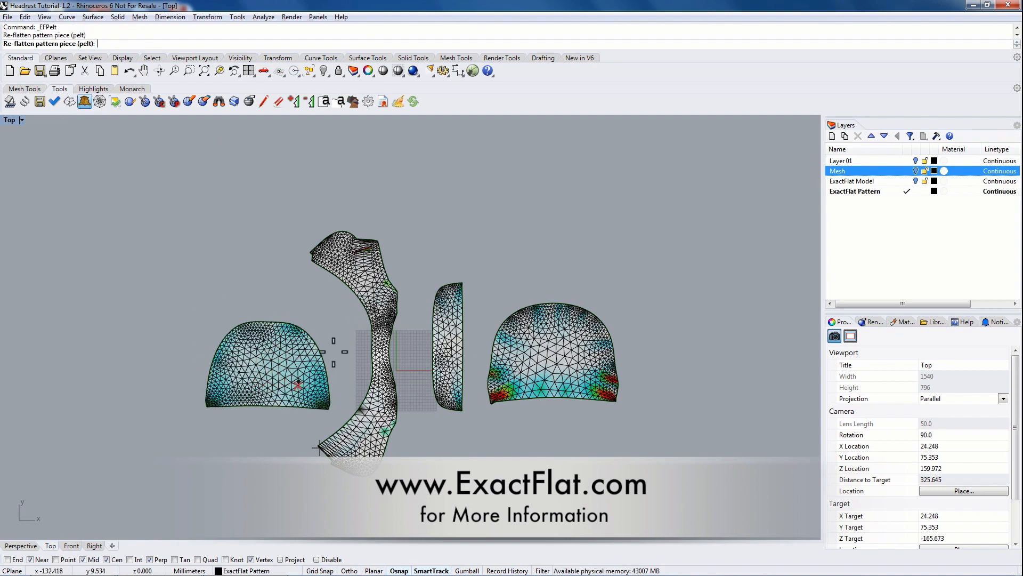
click(384, 363)
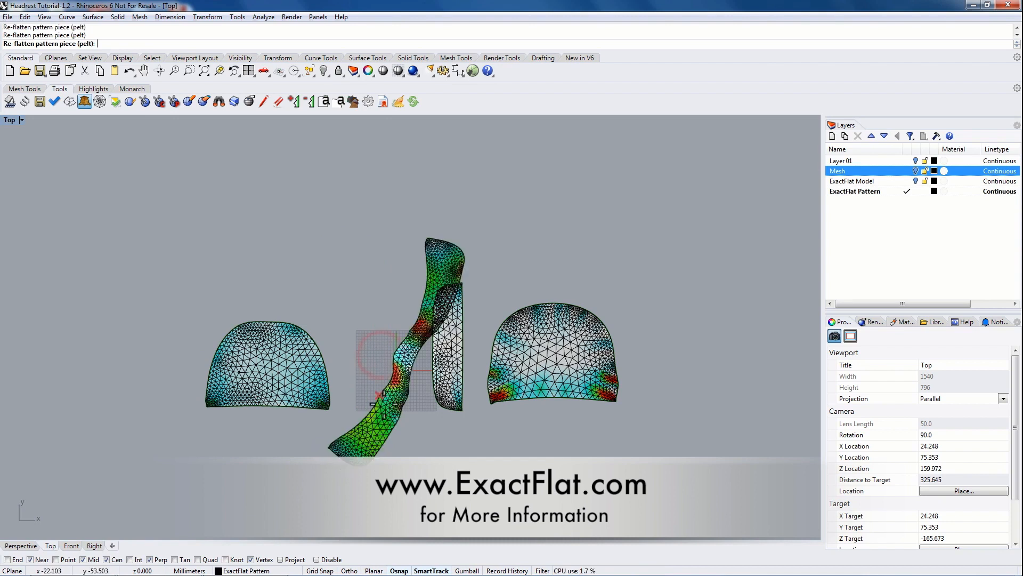
right_drag(390, 348, 360, 342)
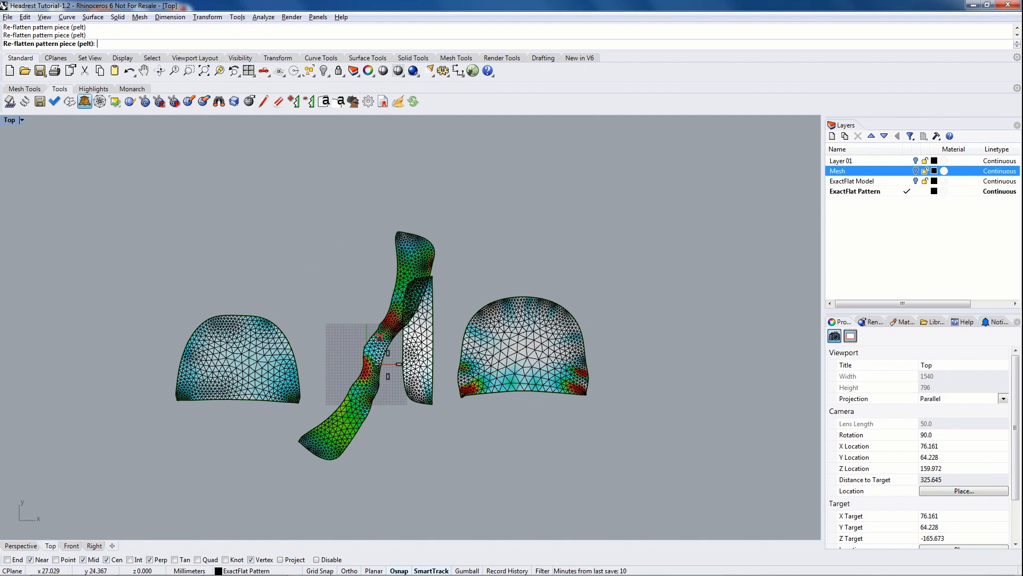
click(513, 363)
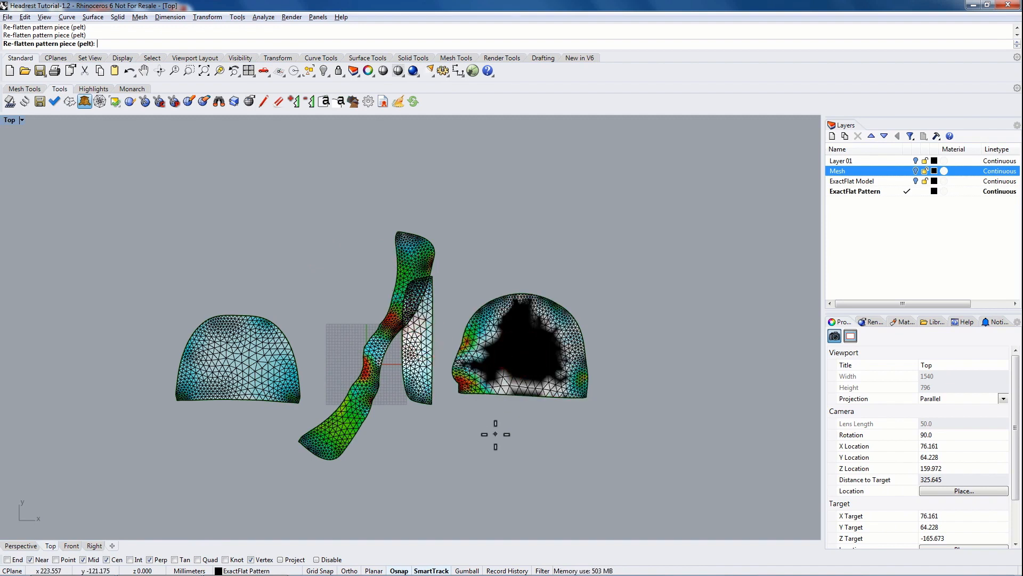
key(Escape)
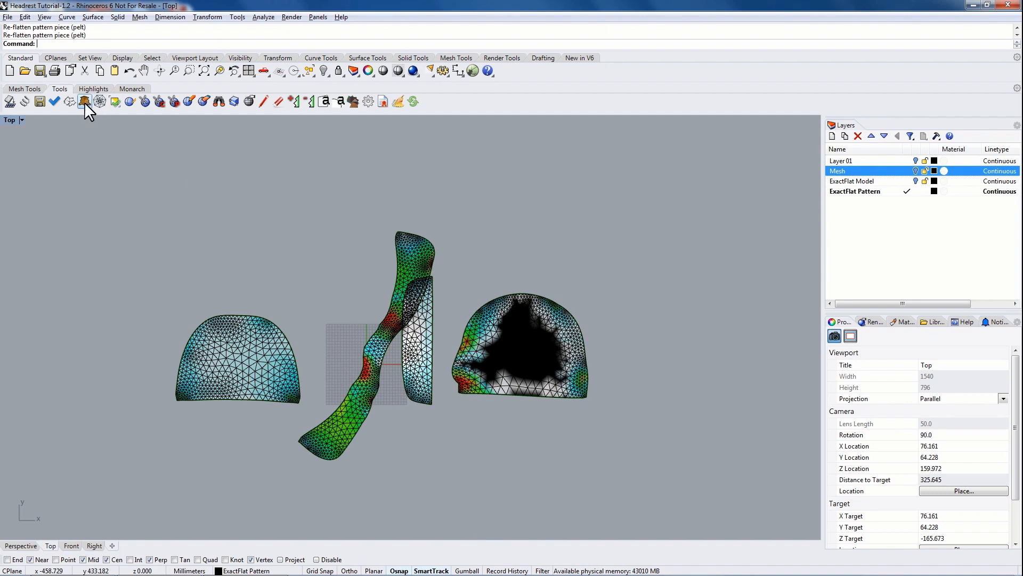
Re-flatten the left dome-shaped piece, the short straight-edged piece, the right dome-shaped piece and the curved strip with the Fracture method.
click(69, 100)
click(237, 359)
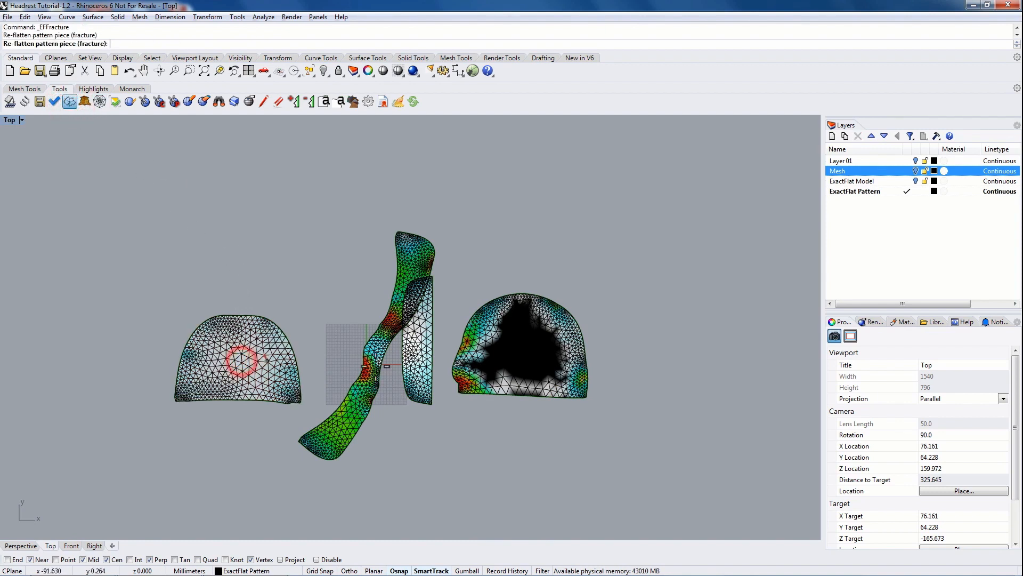
click(423, 349)
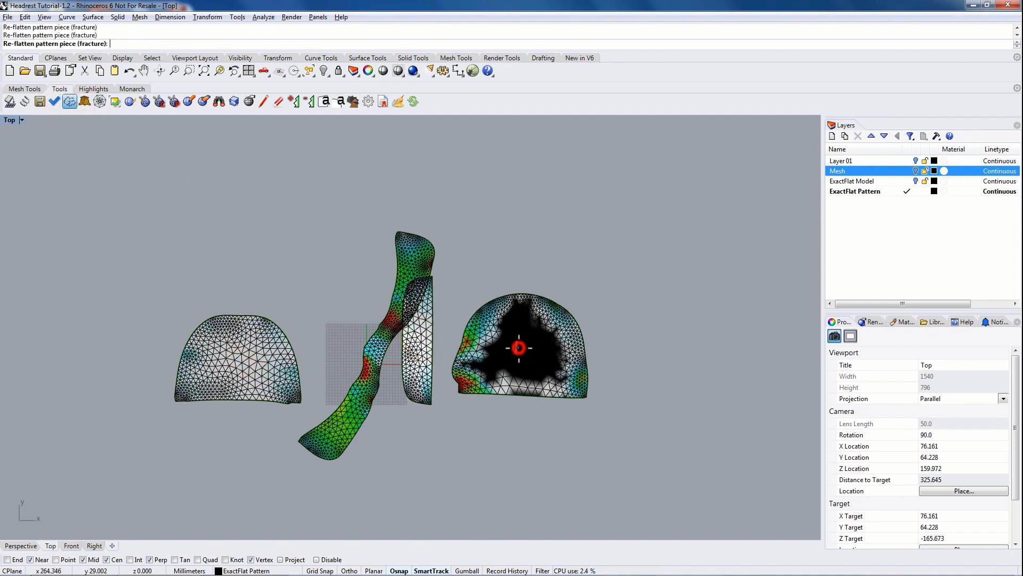
click(519, 347)
click(378, 343)
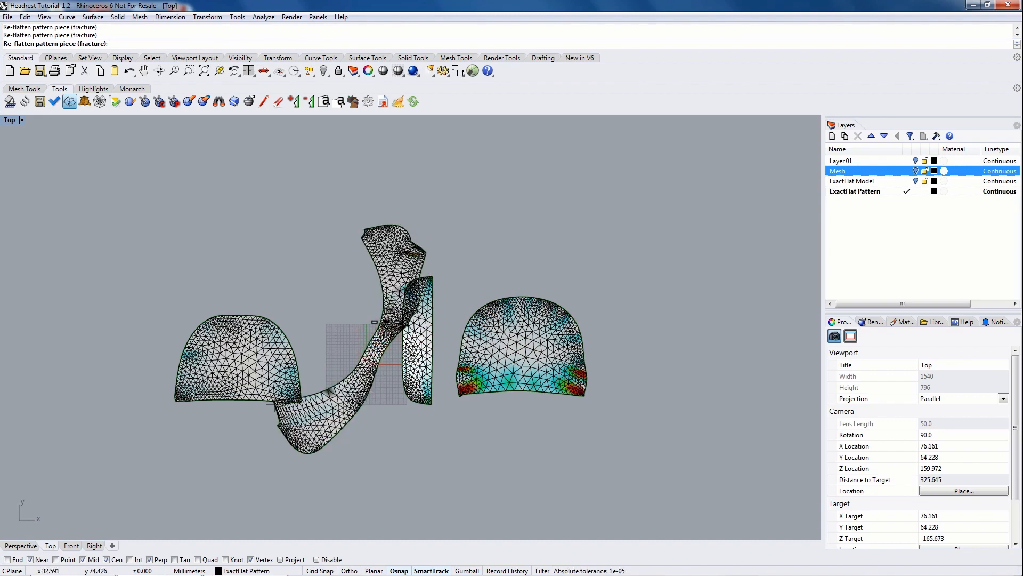
key(Return)
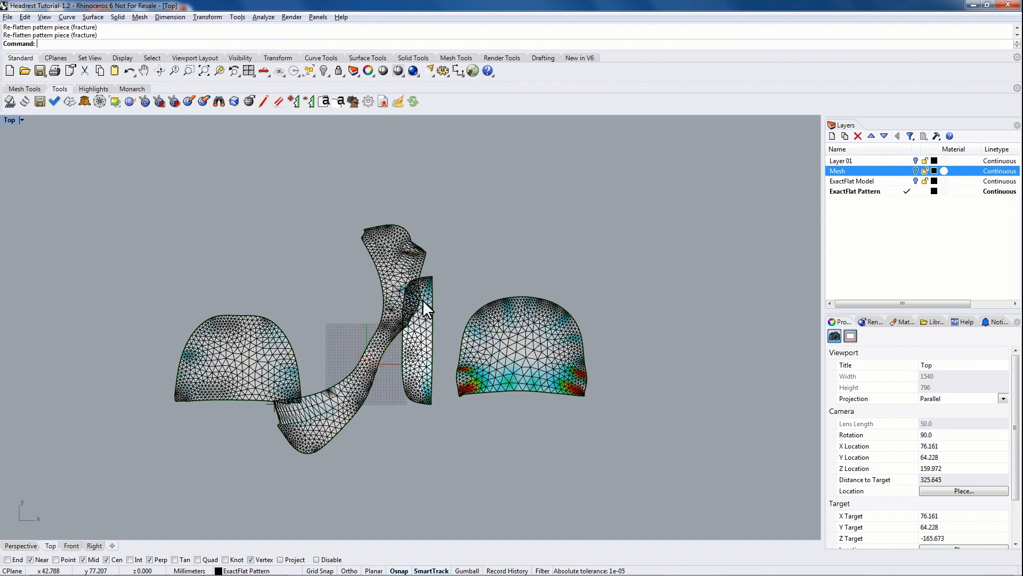
Move the curved strip up, clear of the short straight-edged piece, and shift it slightly right.
drag(402, 264, 407, 166)
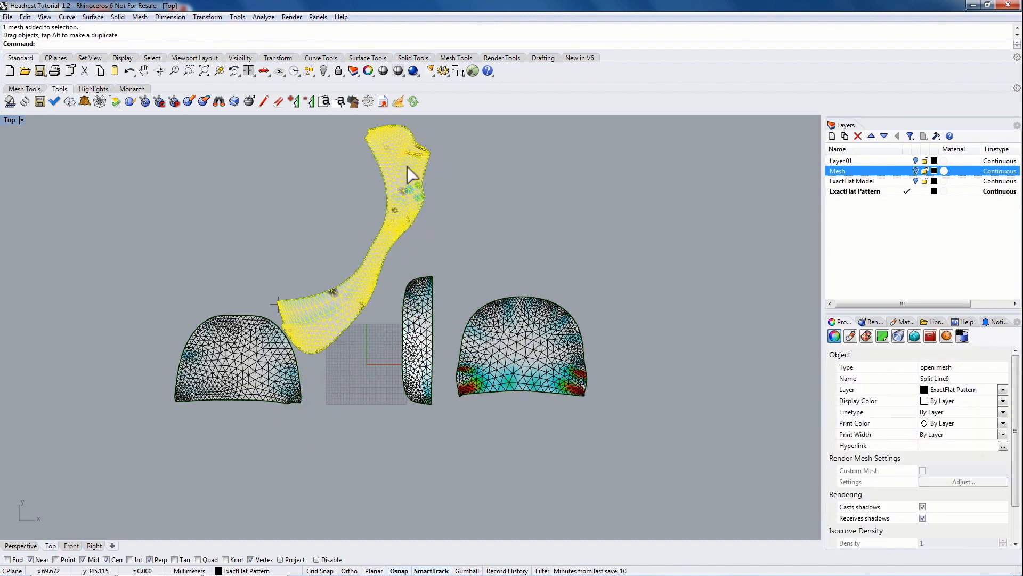
click(484, 200)
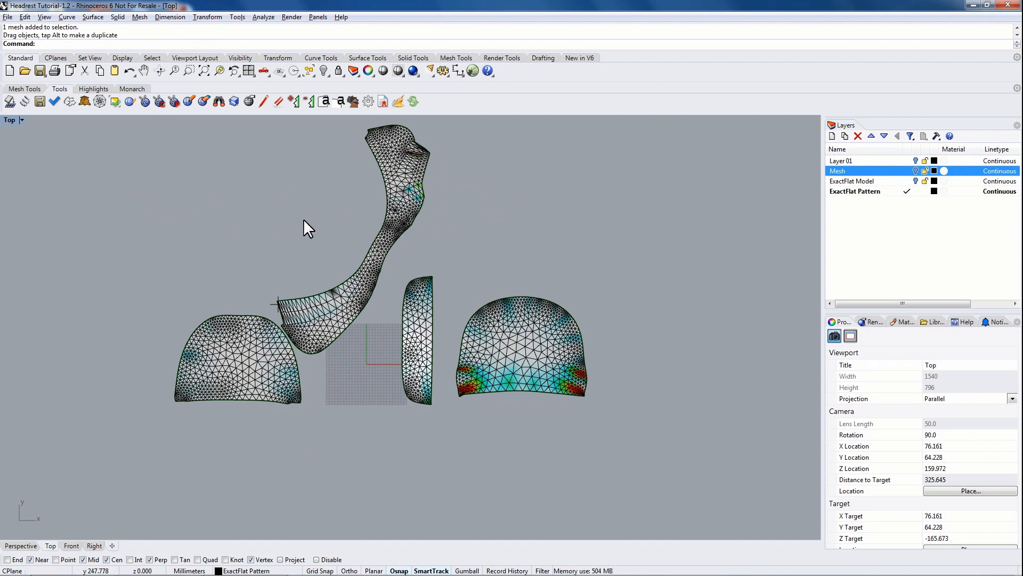
right_drag(343, 198, 356, 250)
drag(367, 304, 375, 305)
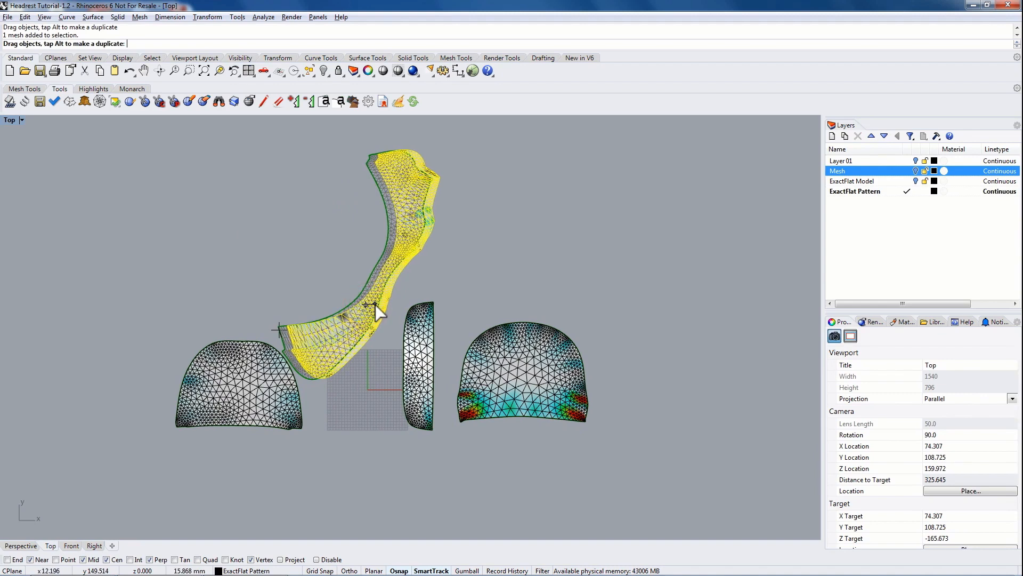
click(347, 283)
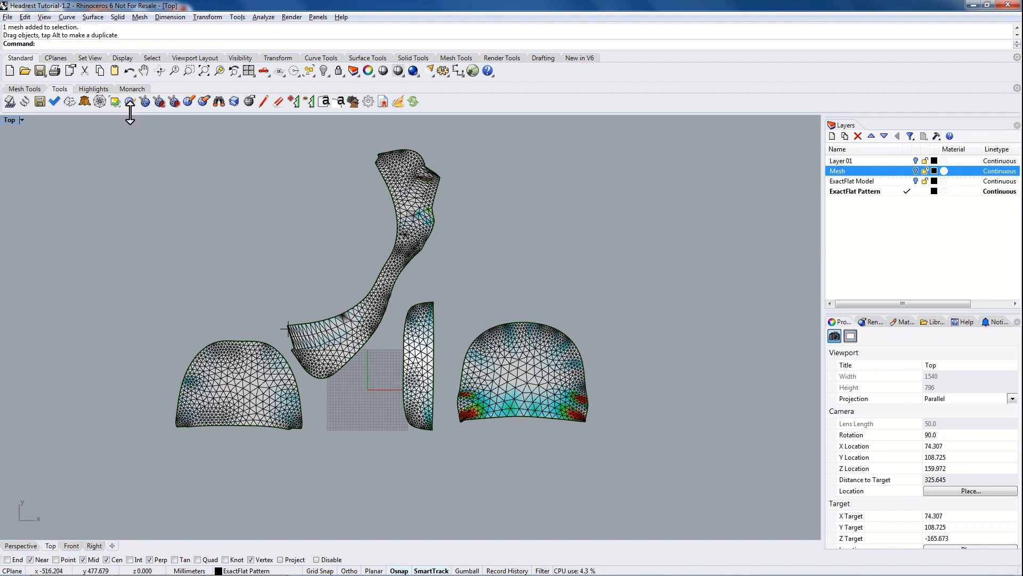
Re-flatten the curved strip repeatedly with the Fracture method, picking different start points from its upper end to its lower end and the middle.
click(69, 102)
click(379, 162)
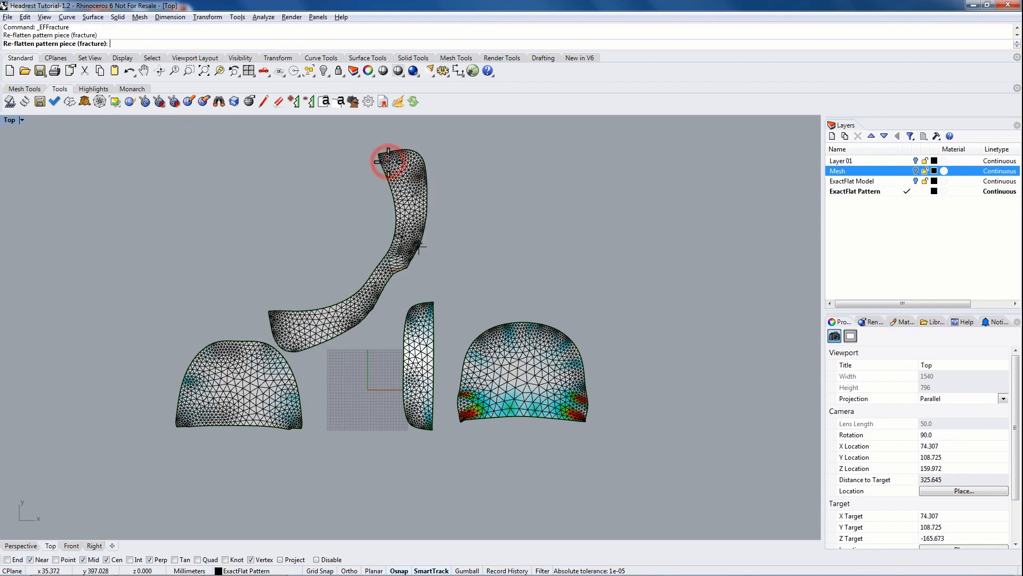
click(404, 189)
click(407, 217)
click(405, 236)
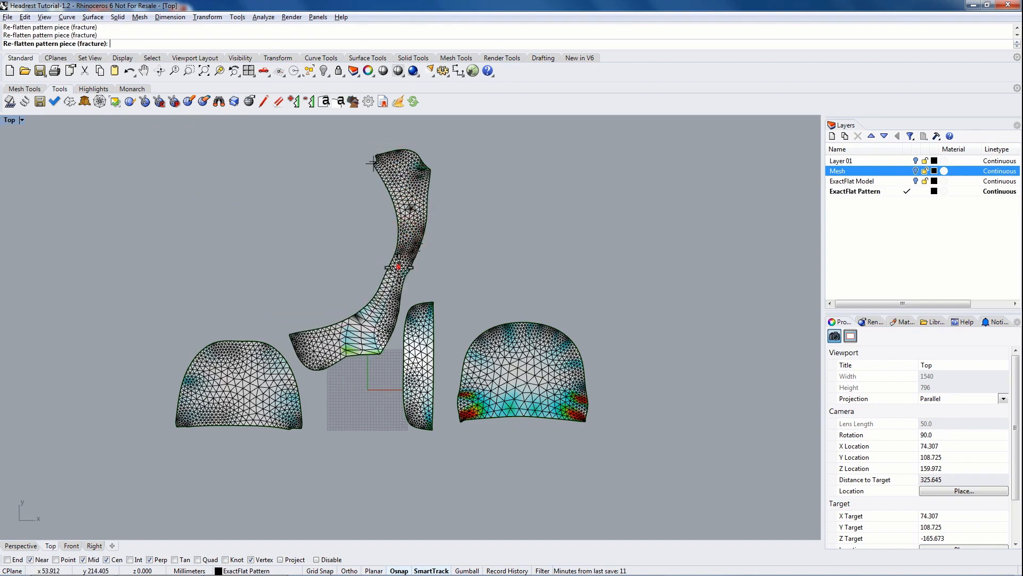
click(388, 293)
click(377, 315)
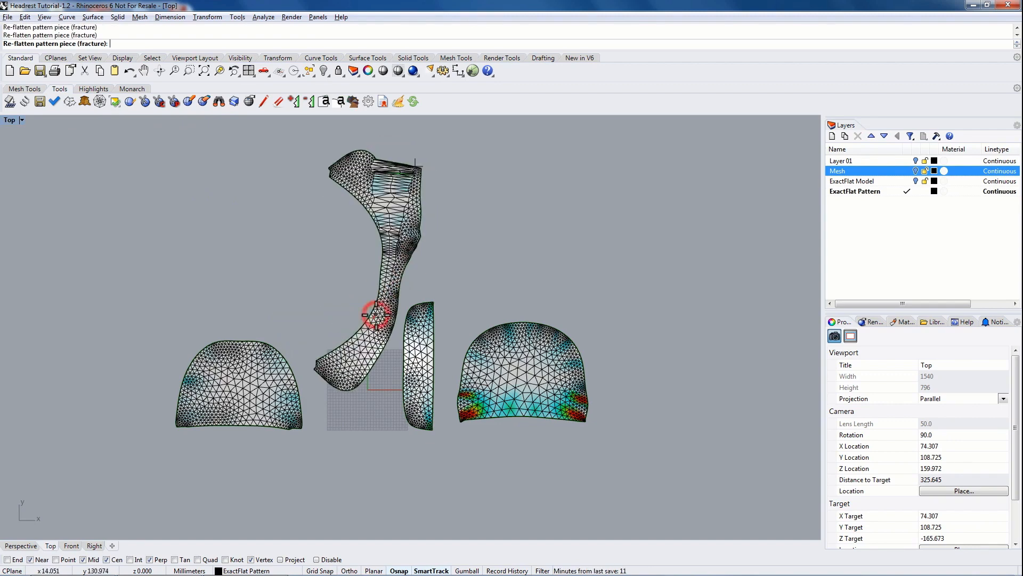
click(364, 340)
click(354, 364)
click(344, 376)
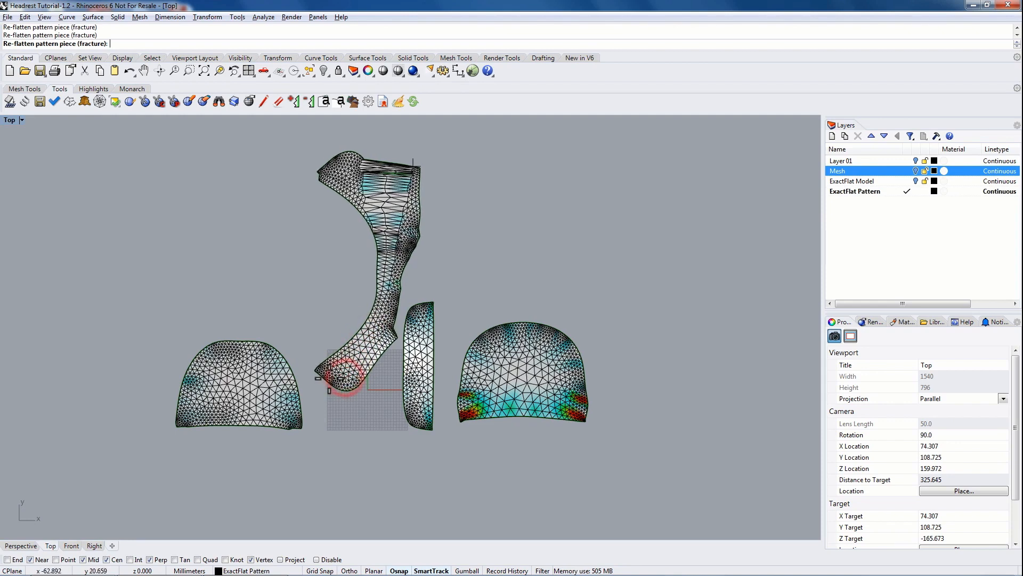
click(386, 271)
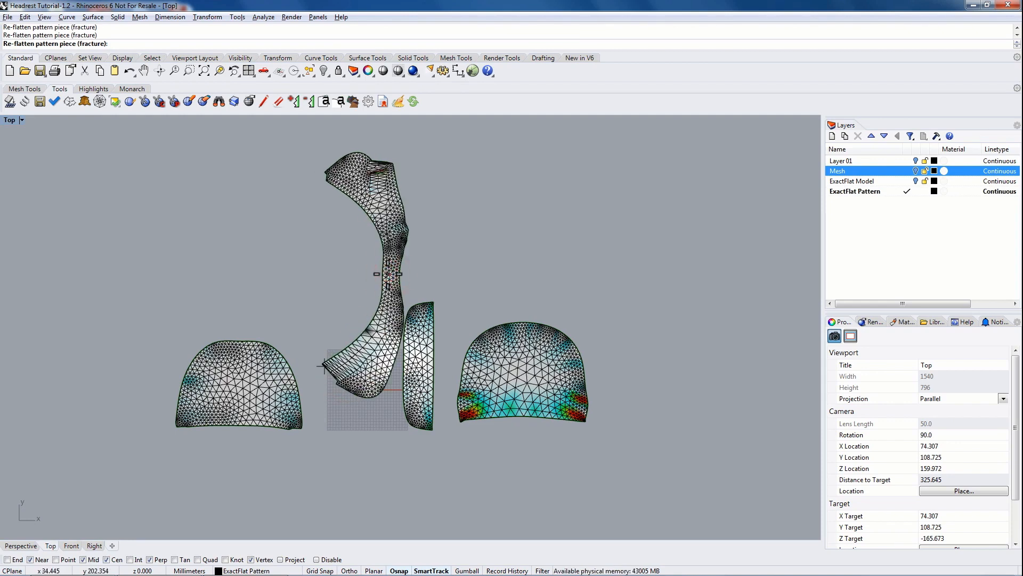
key(Return)
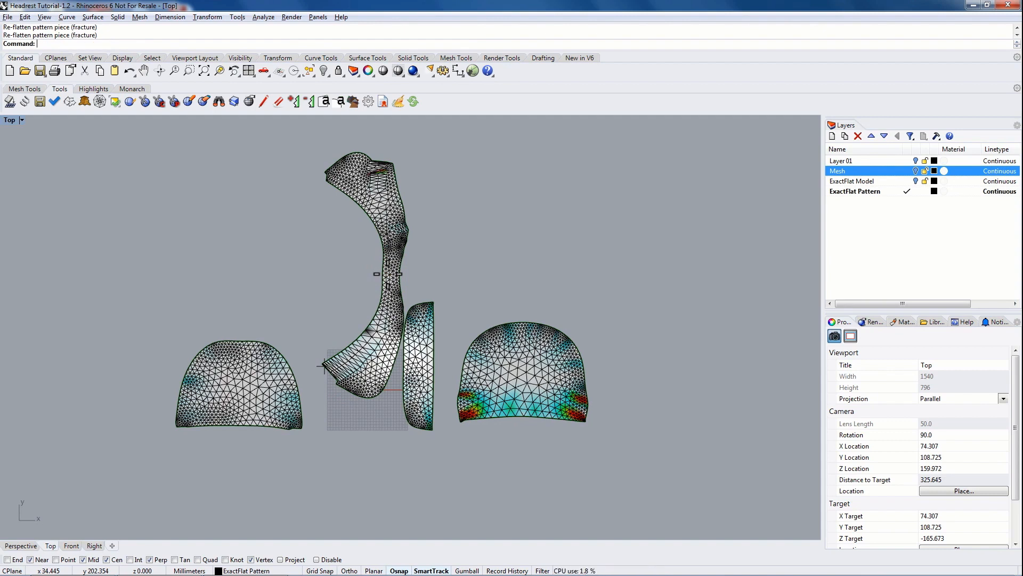
Correct the flipped triangles on the curved strip and move it down between the left dome-shaped piece and the short straight-edged piece.
click(115, 102)
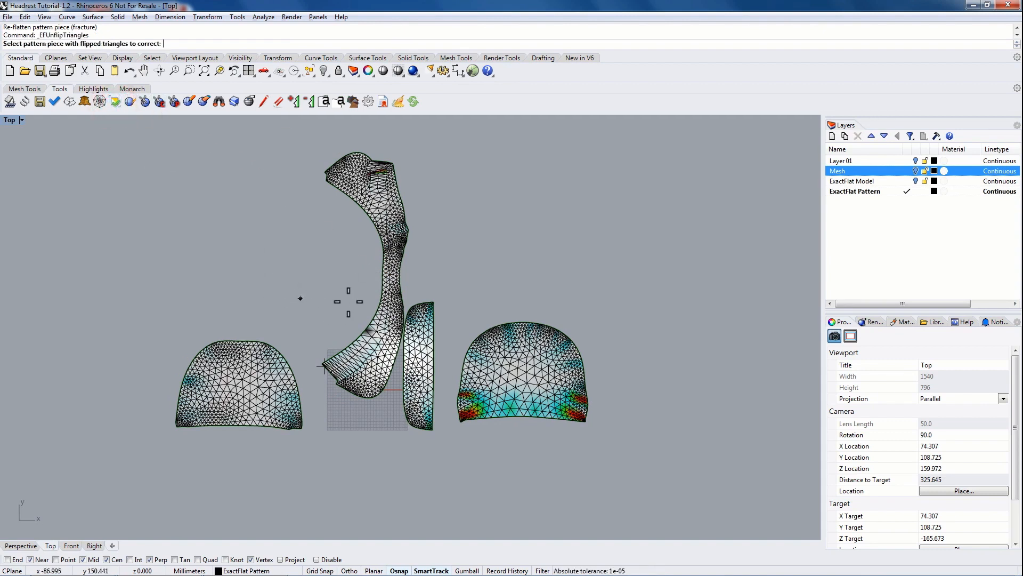
click(387, 261)
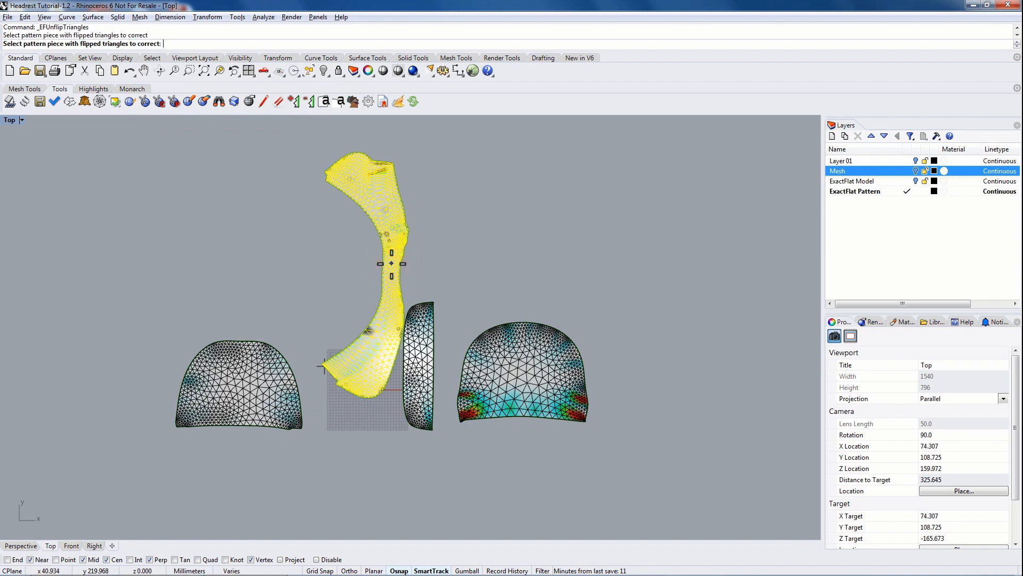
drag(398, 241, 380, 323)
click(406, 264)
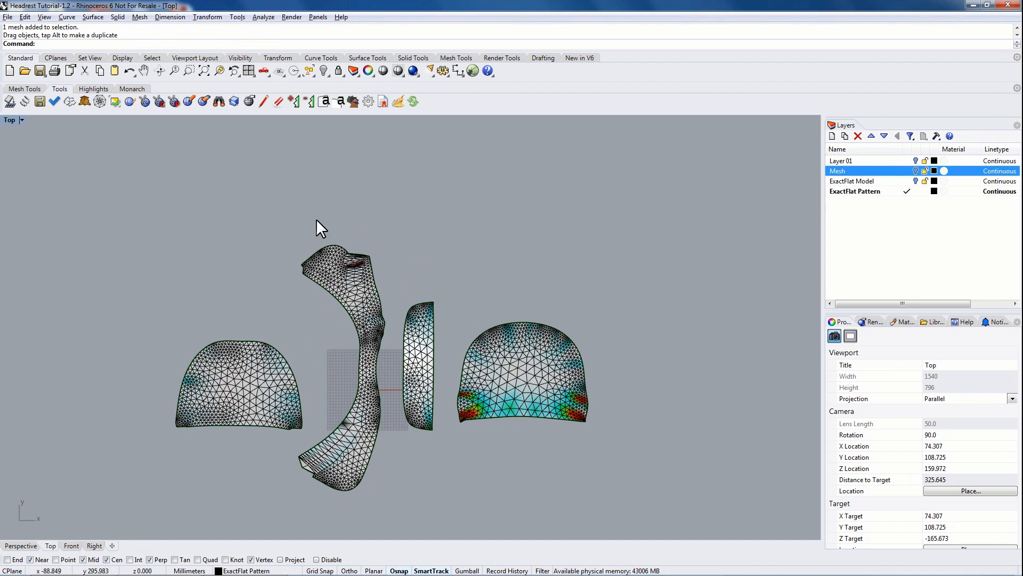
Examine the pattern pieces with the mesh edge highlight and then the stress highlight off, and turn both highlights on again.
click(90, 88)
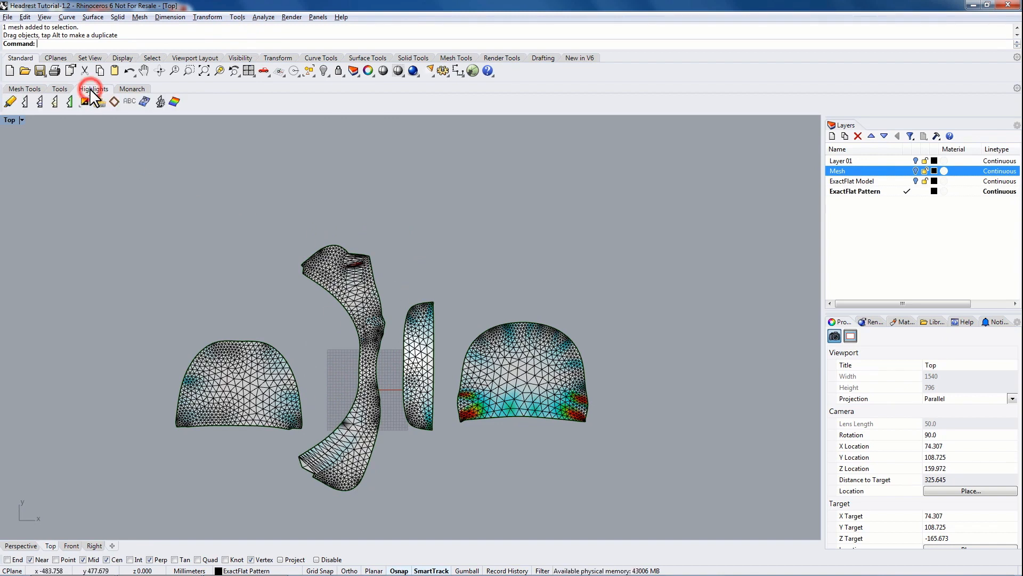
click(25, 101)
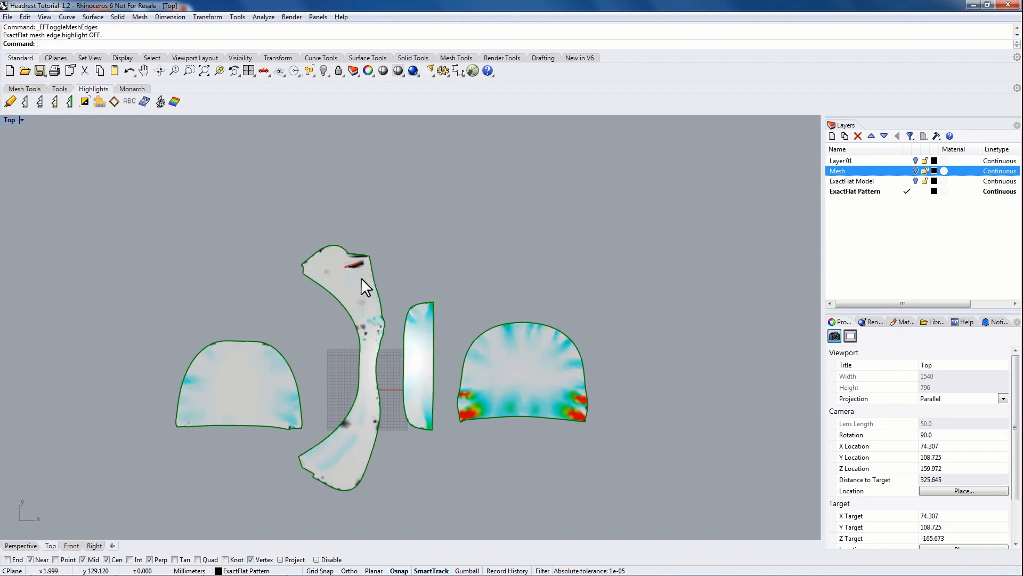
click(175, 101)
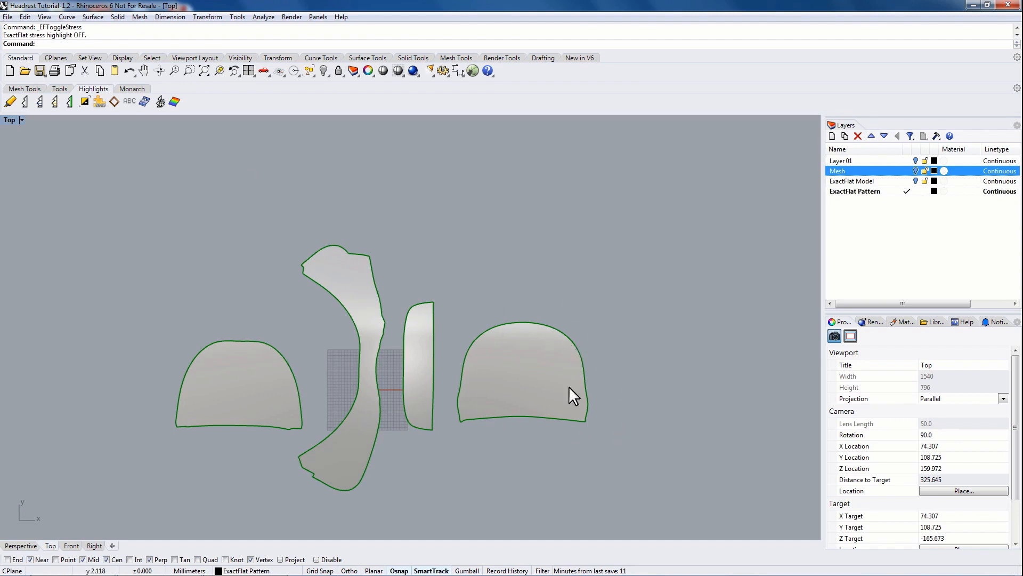
click(174, 101)
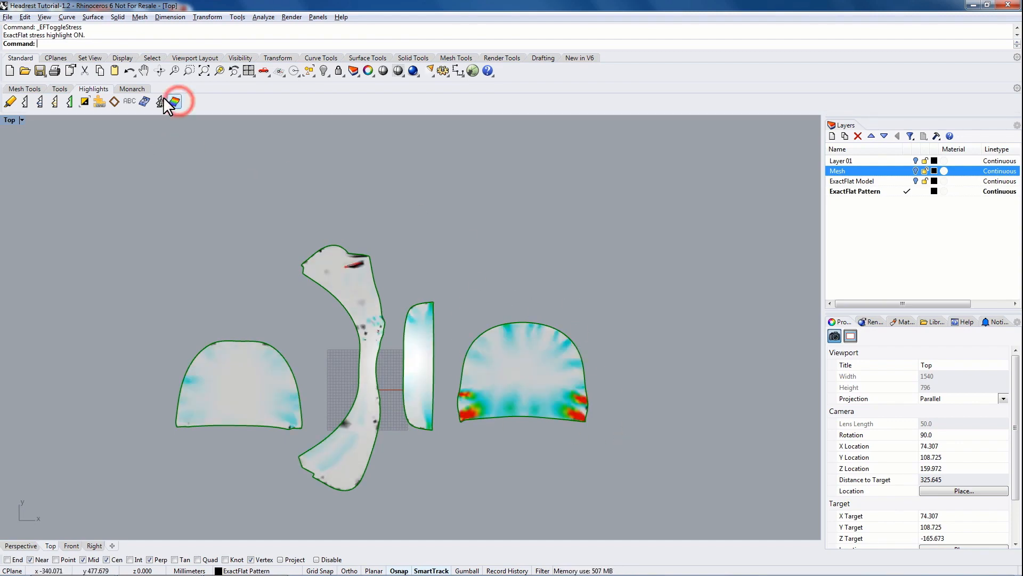
click(24, 101)
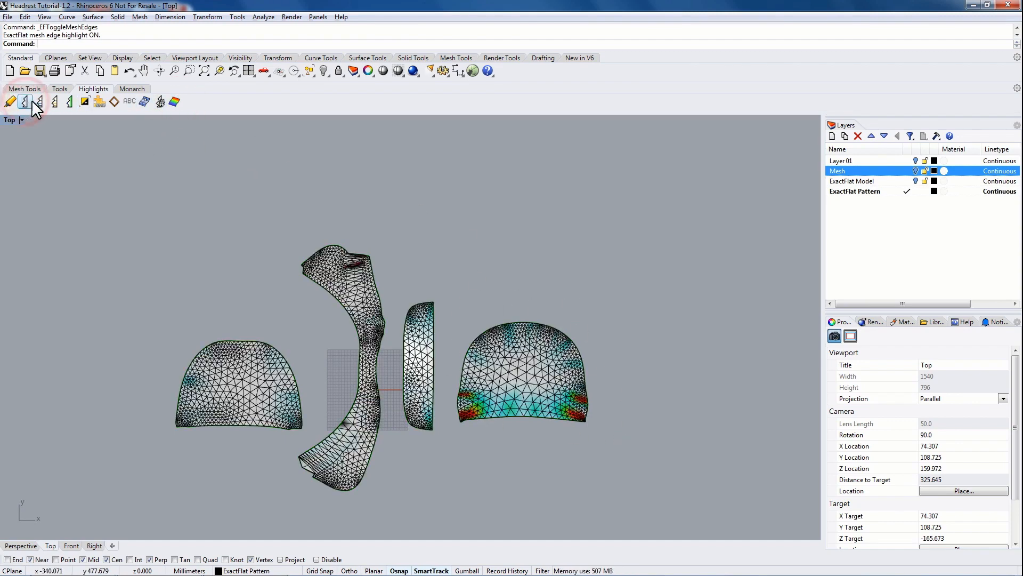
Run the Spring algorithm on all four pattern pieces with Cotton 1 as the single material, skipping the rest of Piece 2's optimization.
click(60, 89)
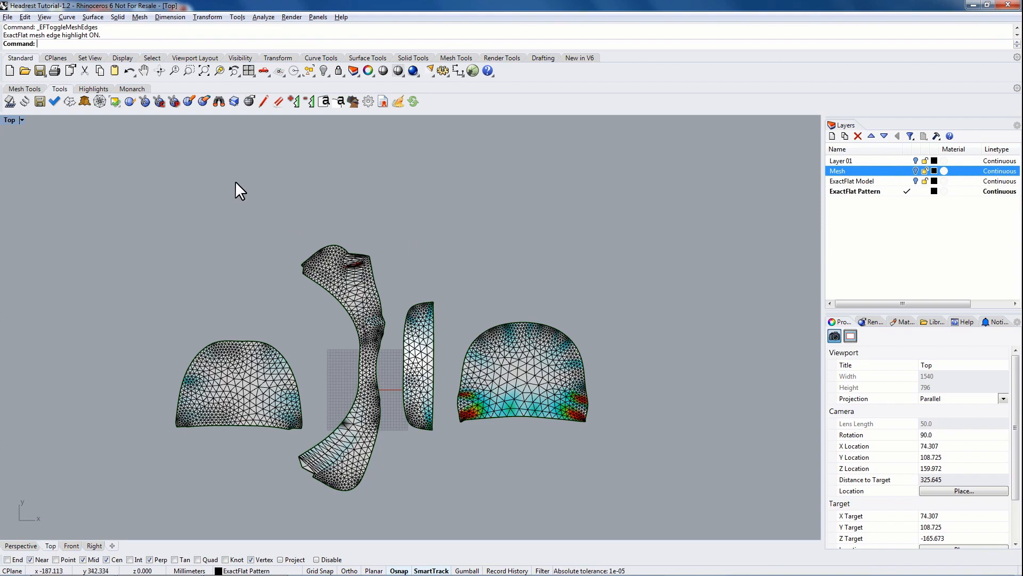
click(25, 101)
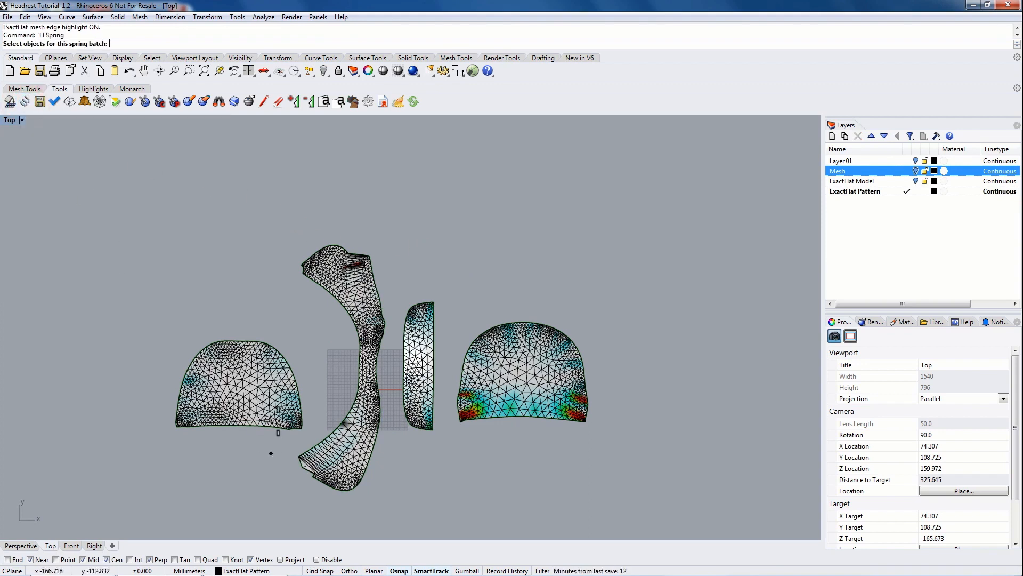
click(240, 403)
click(350, 301)
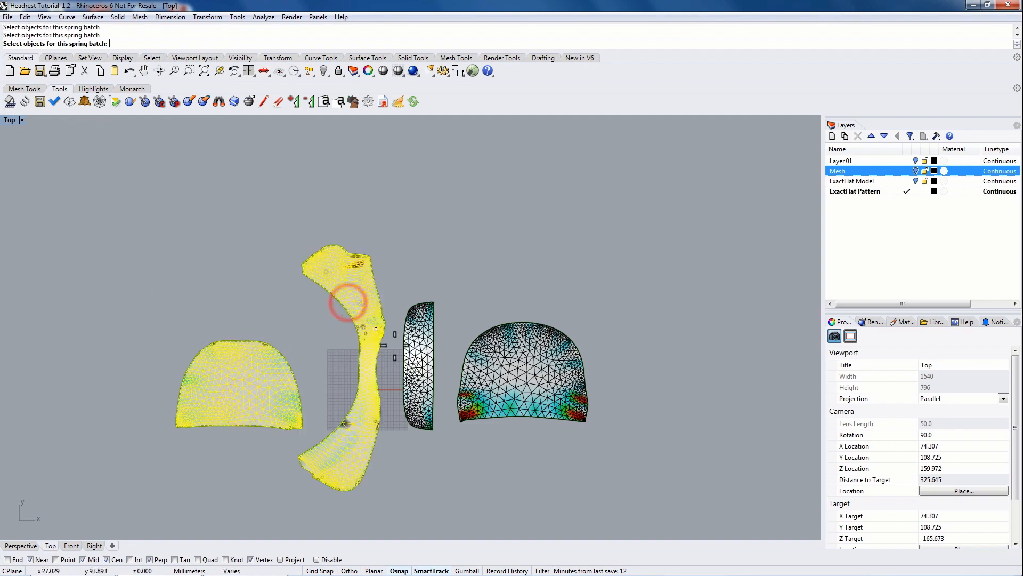
click(418, 358)
click(512, 379)
key(Return)
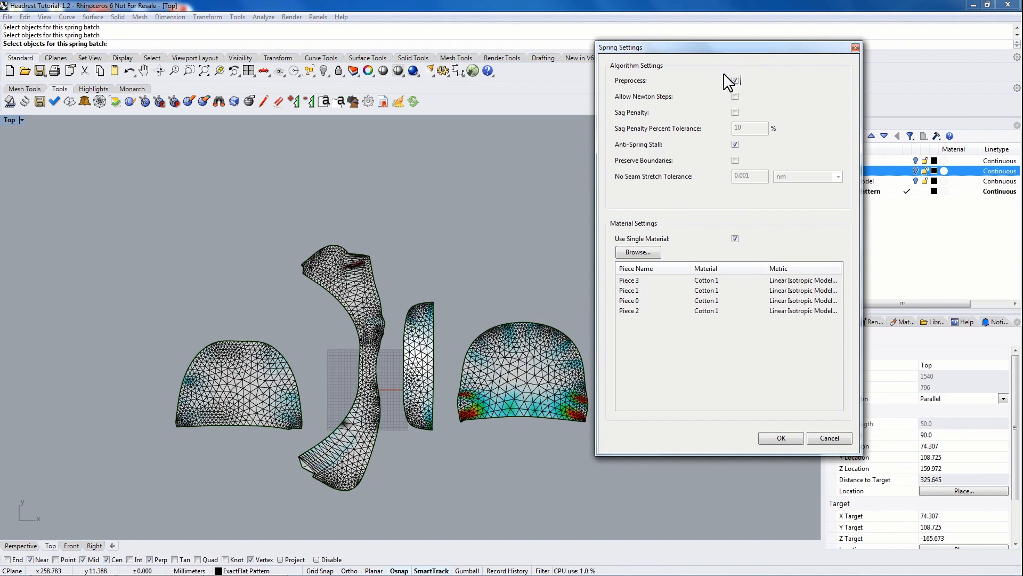
click(779, 437)
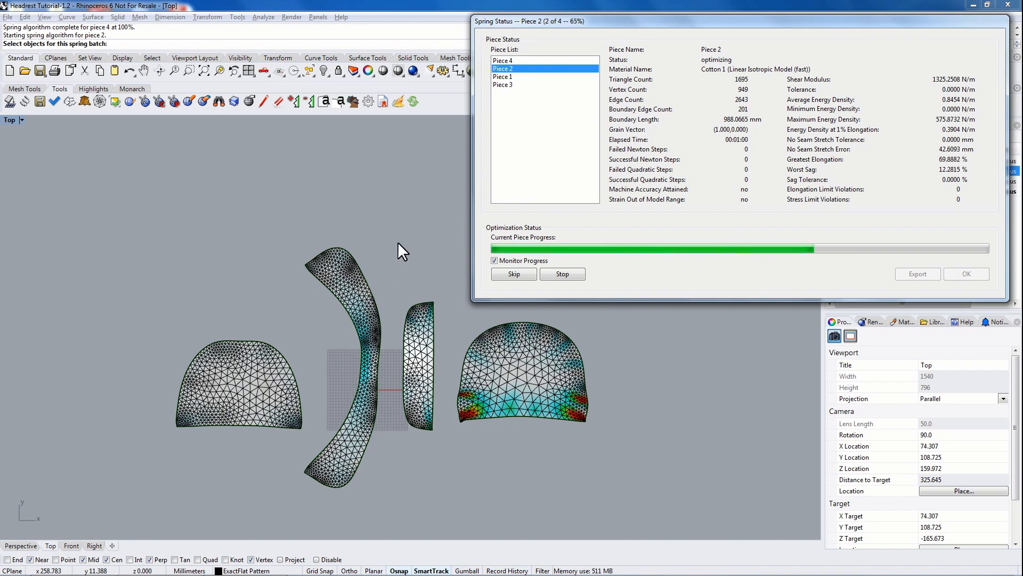
click(513, 274)
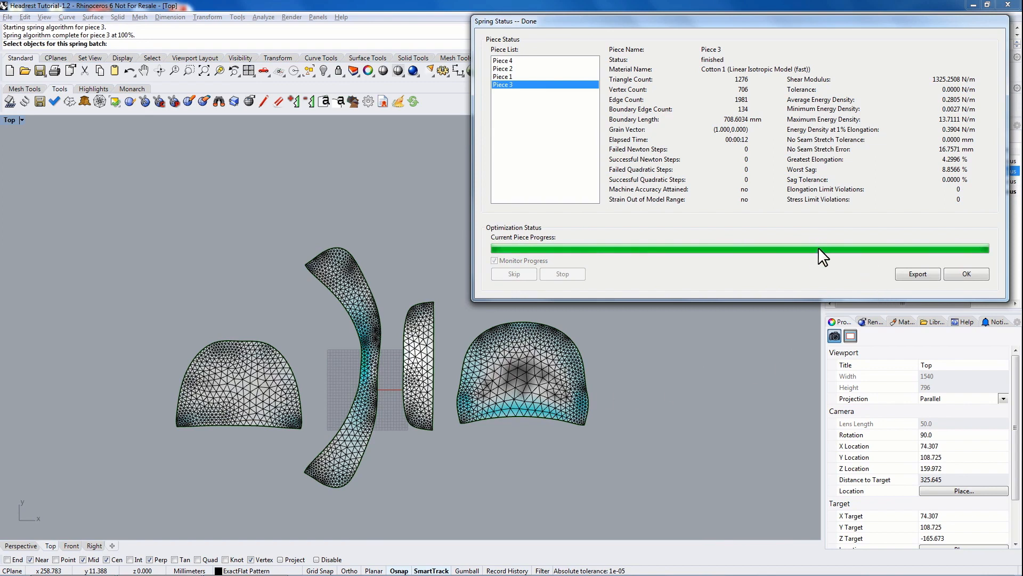
click(967, 274)
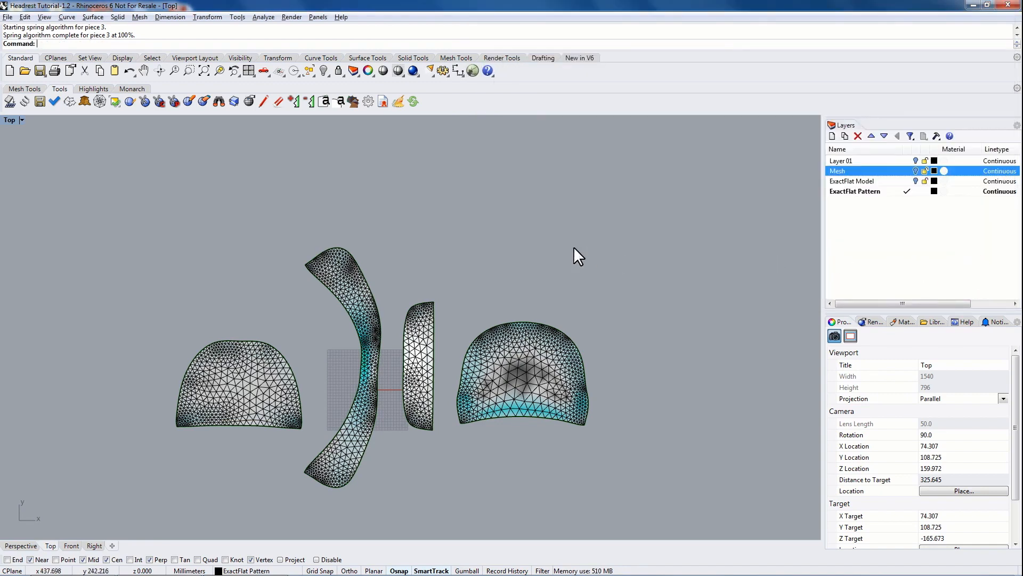
Move the left dome-shaped pattern piece away from the curved strip to leave a clear gap between them.
drag(242, 388, 203, 372)
click(213, 298)
right_drag(179, 339, 285, 334)
scroll(264, 399, up, 3)
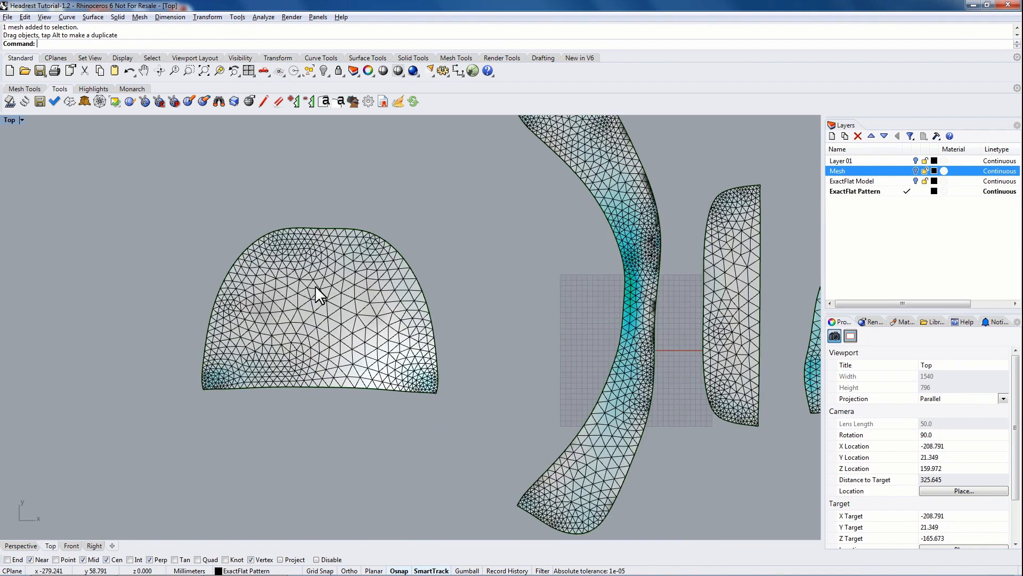
Rotate the left dome-shaped piece about its lower-left corner so that its lower-right corner is horizontally level with it.
click(286, 279)
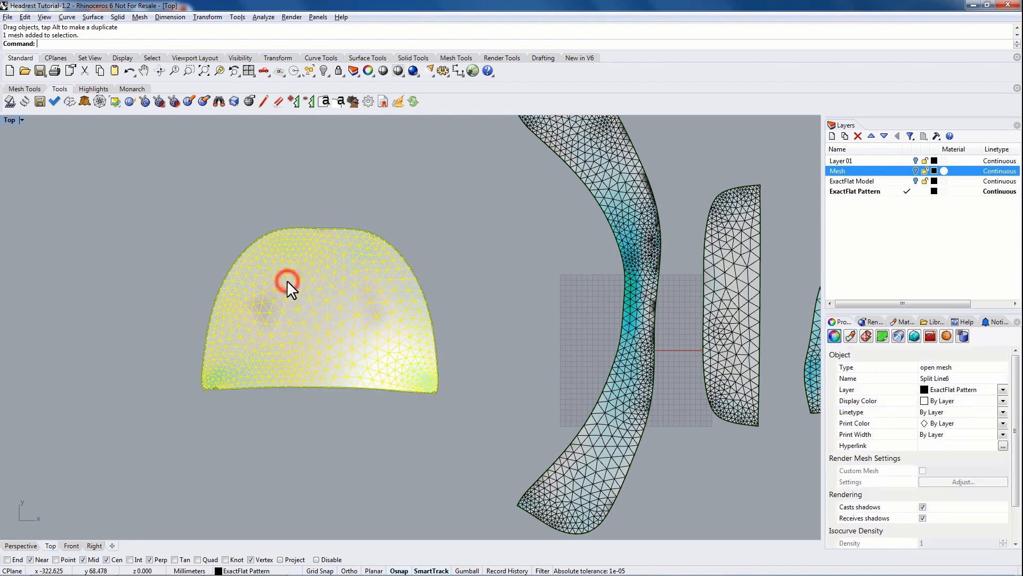
click(277, 58)
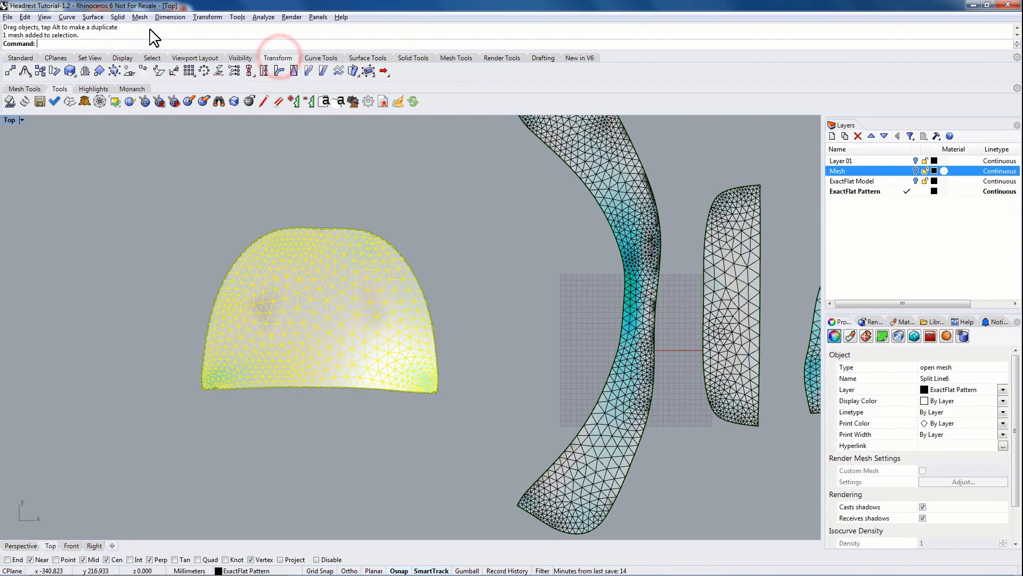
click(55, 71)
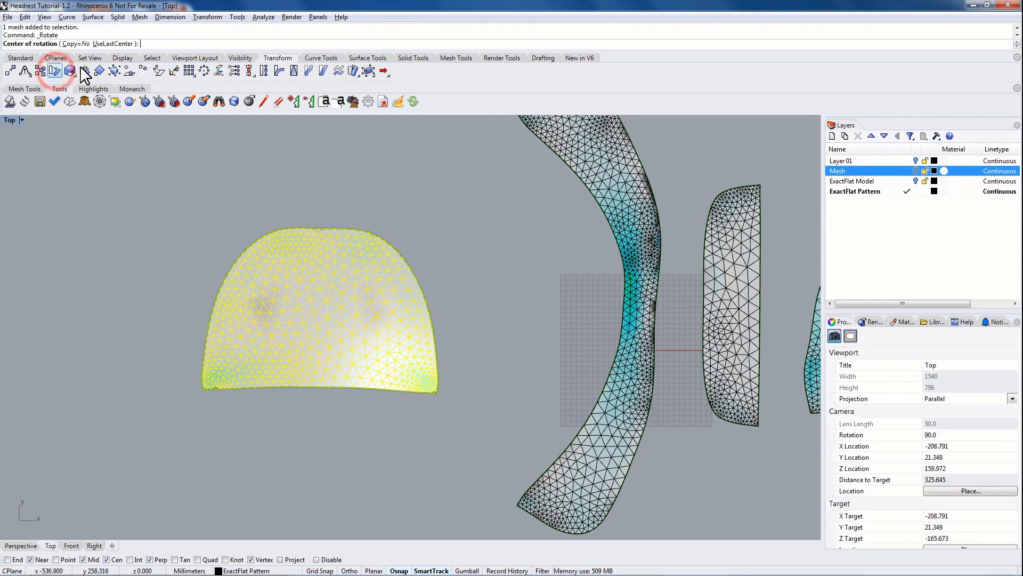
scroll(196, 398, up, 5)
click(209, 380)
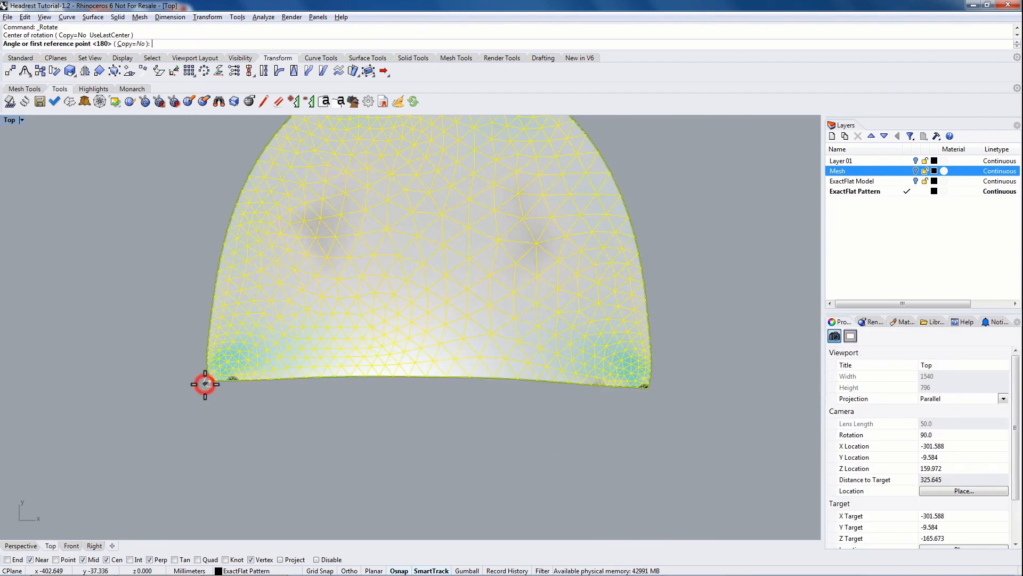
scroll(646, 385, up, 4)
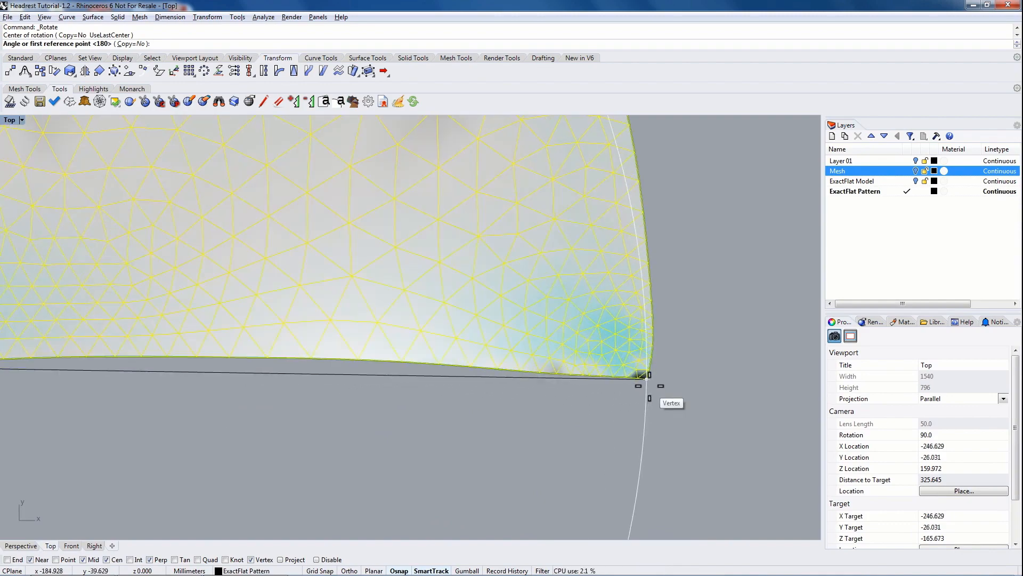
click(649, 375)
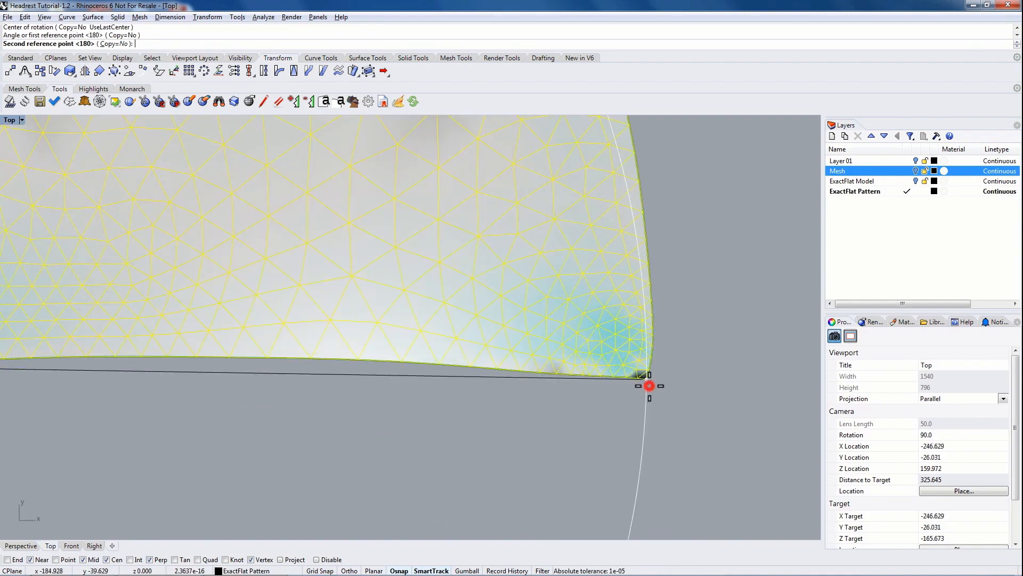
scroll(661, 377, down, 5)
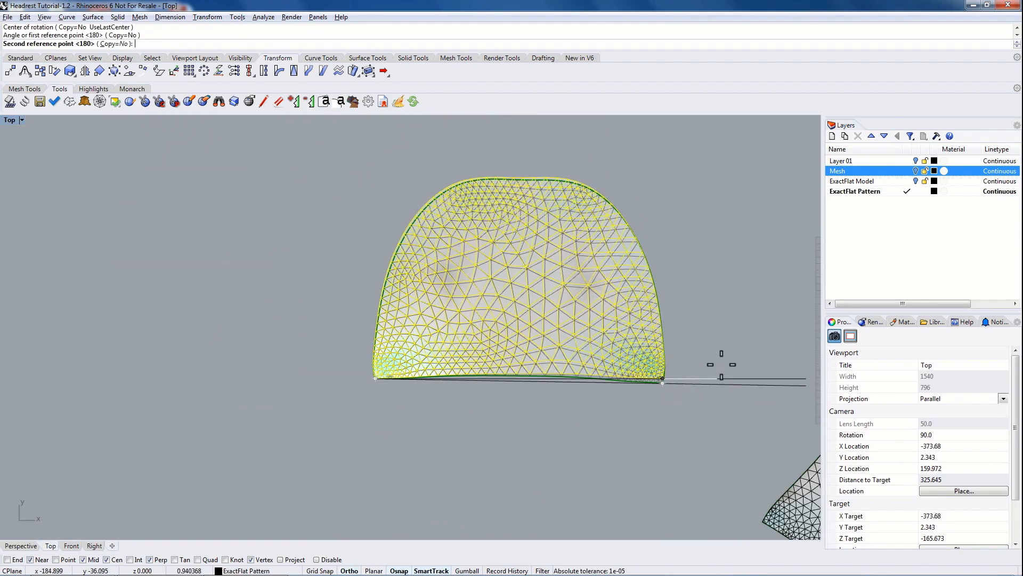
right_drag(720, 361, 491, 356)
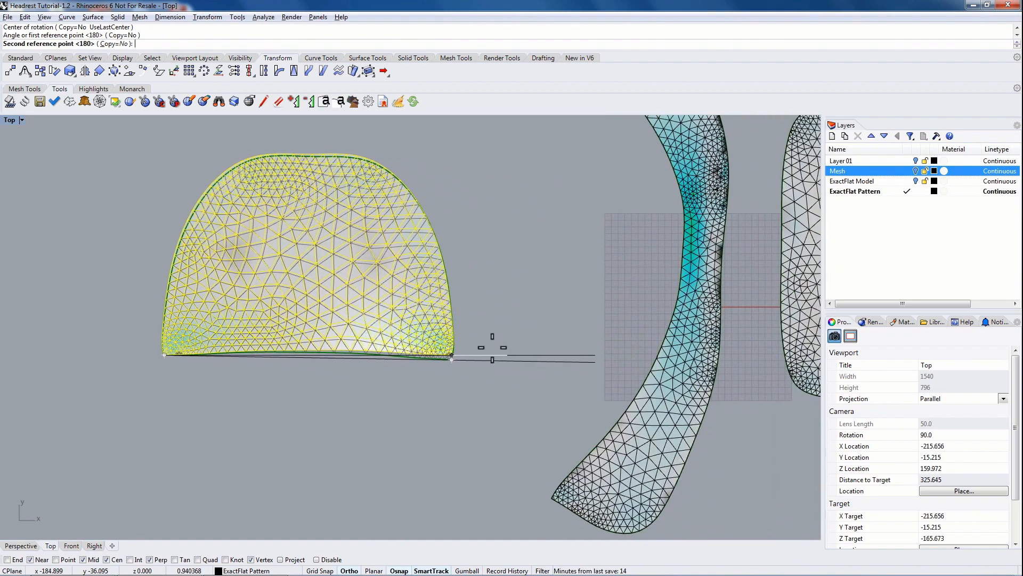
click(452, 355)
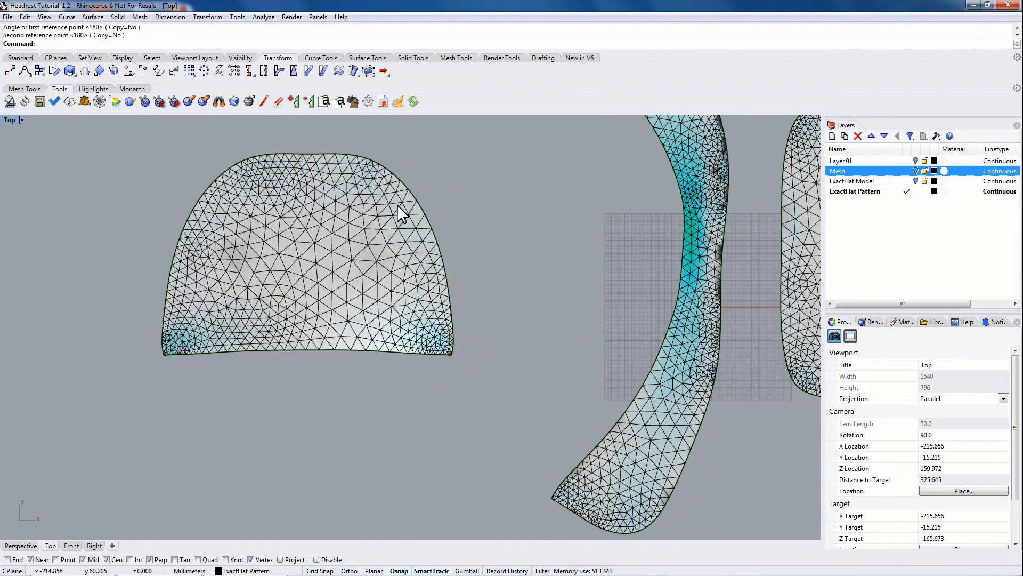
Find neighbouring pieces with offset 20, placing the curved strip and other dome above the left dome and the short piece below its bottom edge.
scroll(397, 224, down, 4)
right_drag(376, 178, 418, 251)
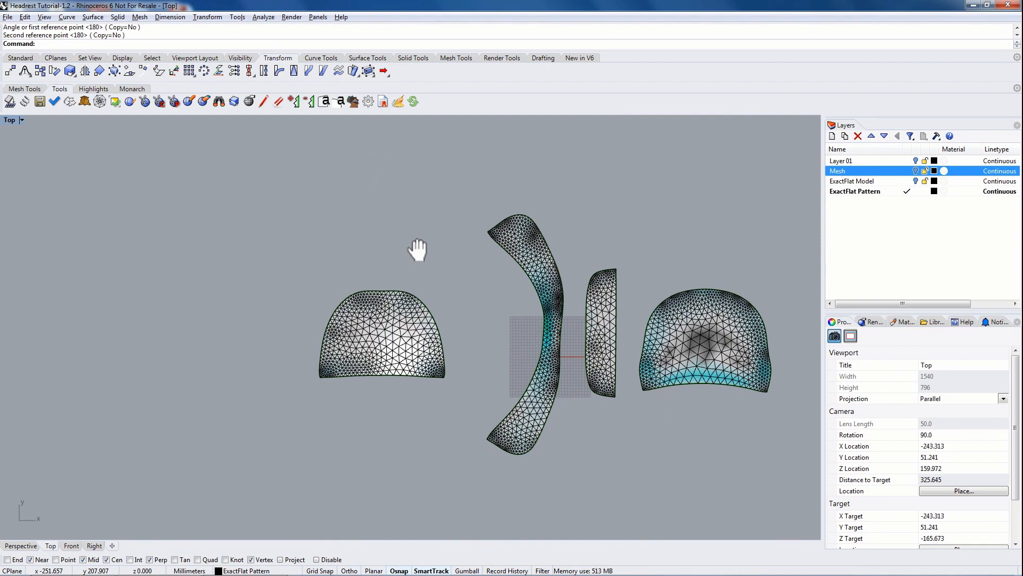
click(20, 58)
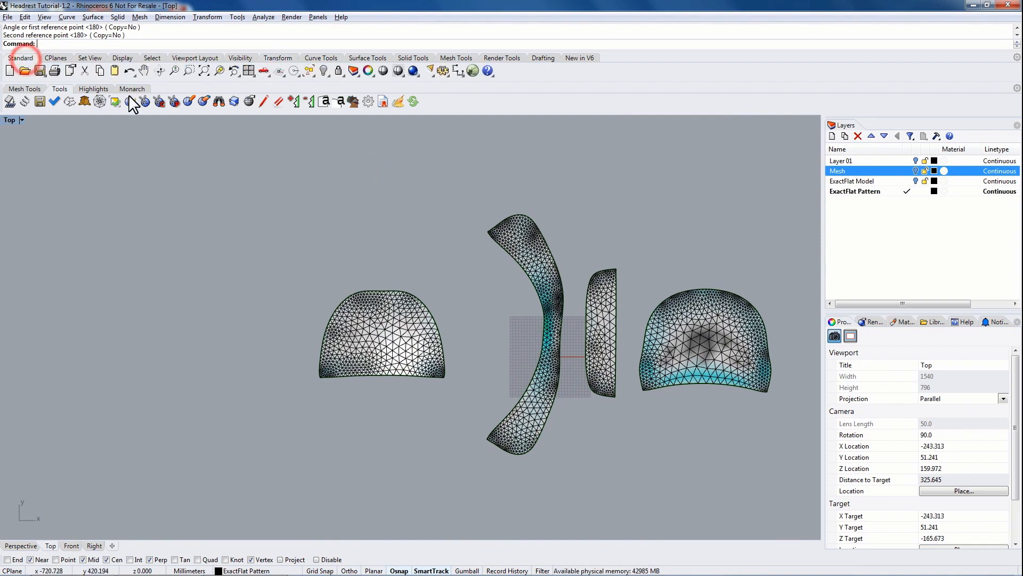
click(219, 102)
click(133, 43)
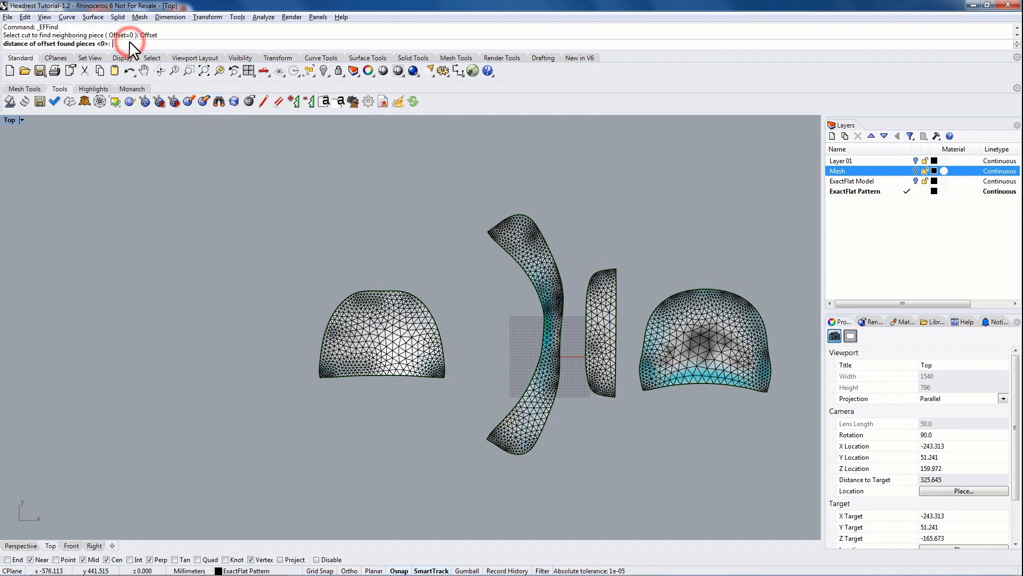
text(20)
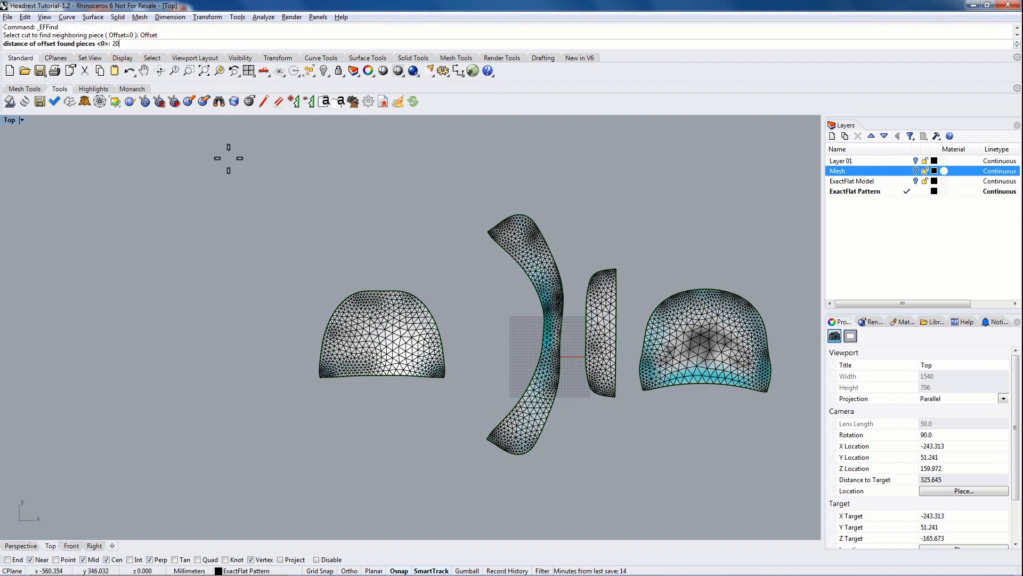
key(Return)
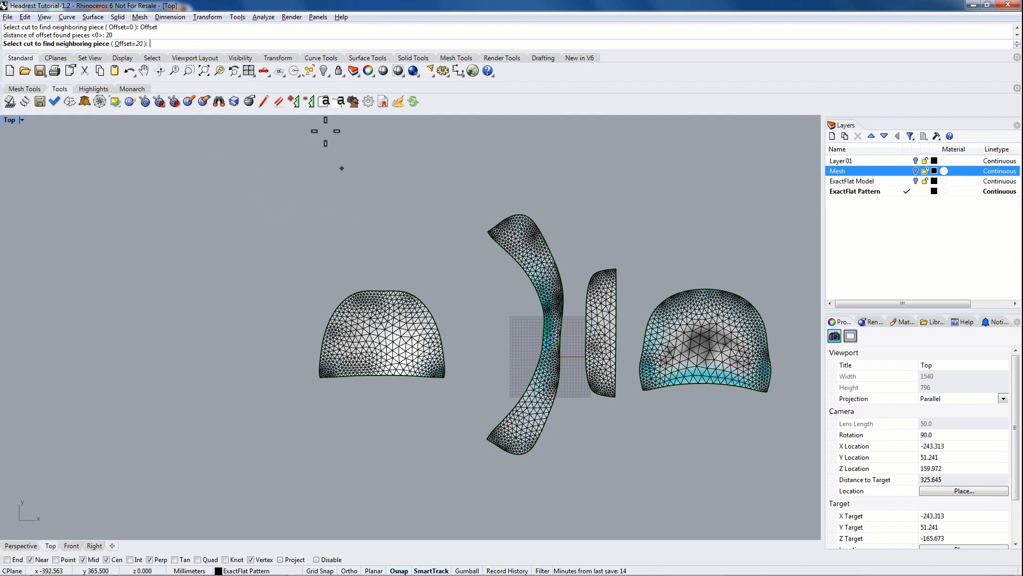
click(381, 290)
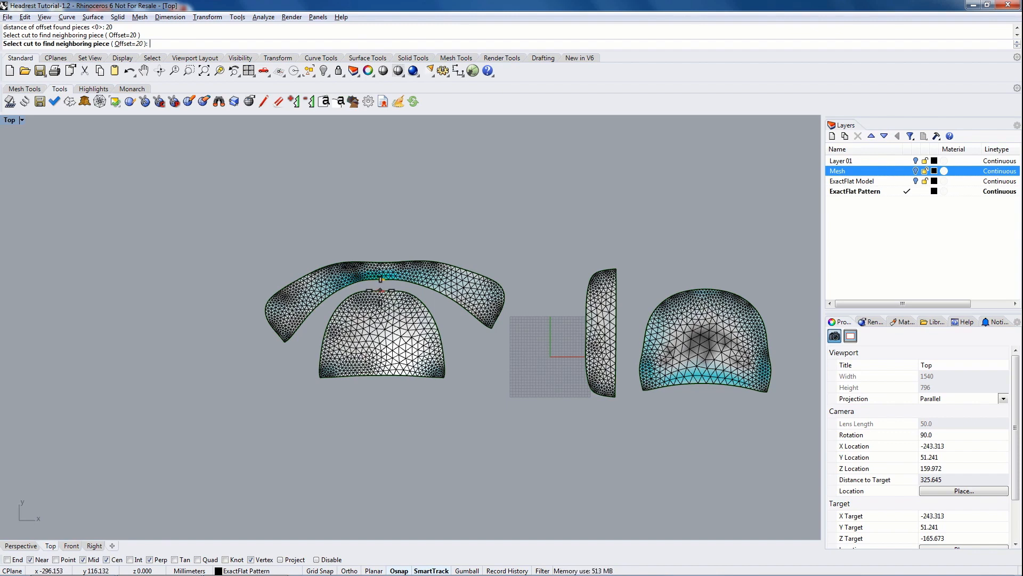
click(384, 262)
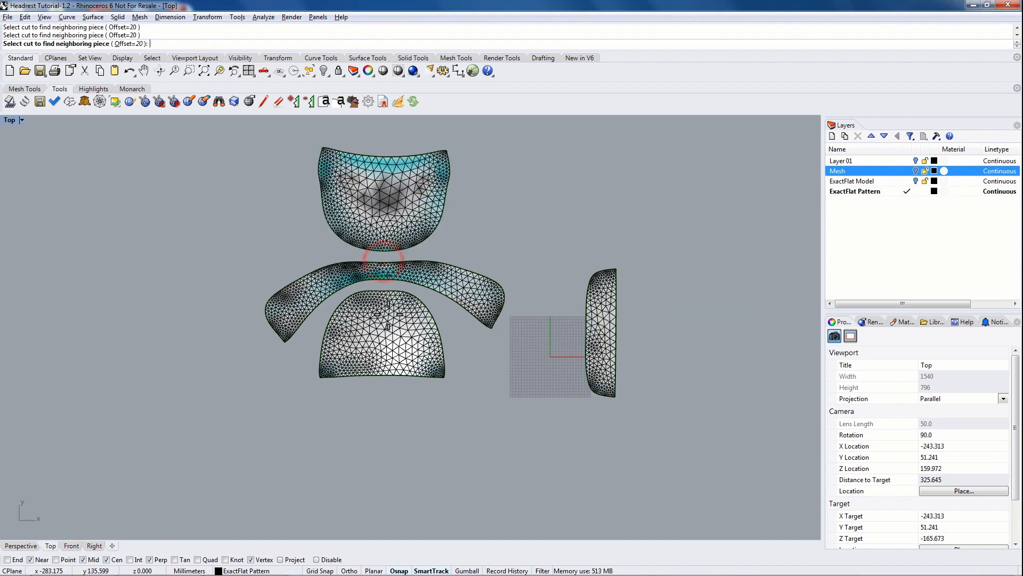
click(384, 376)
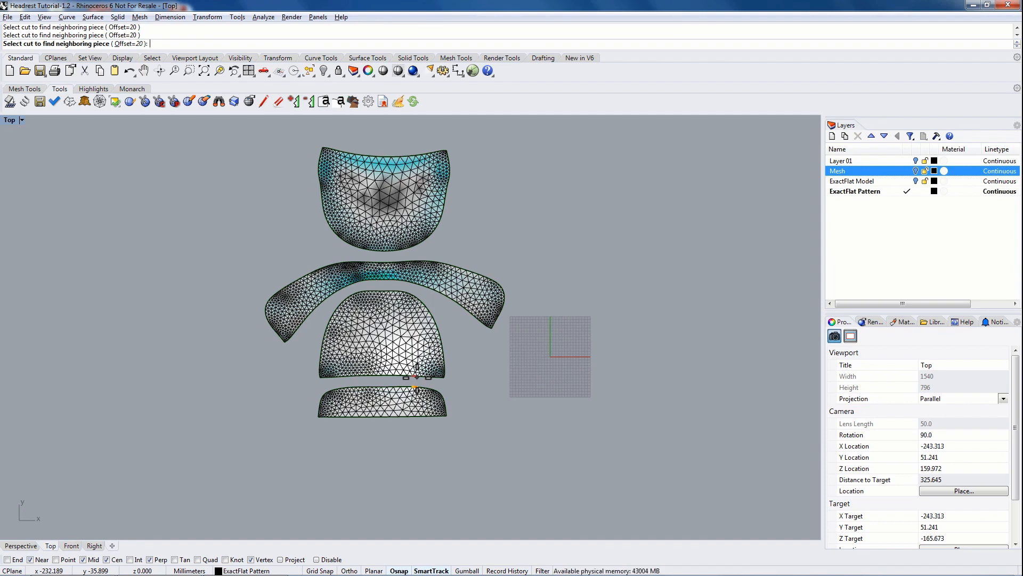
key(Escape)
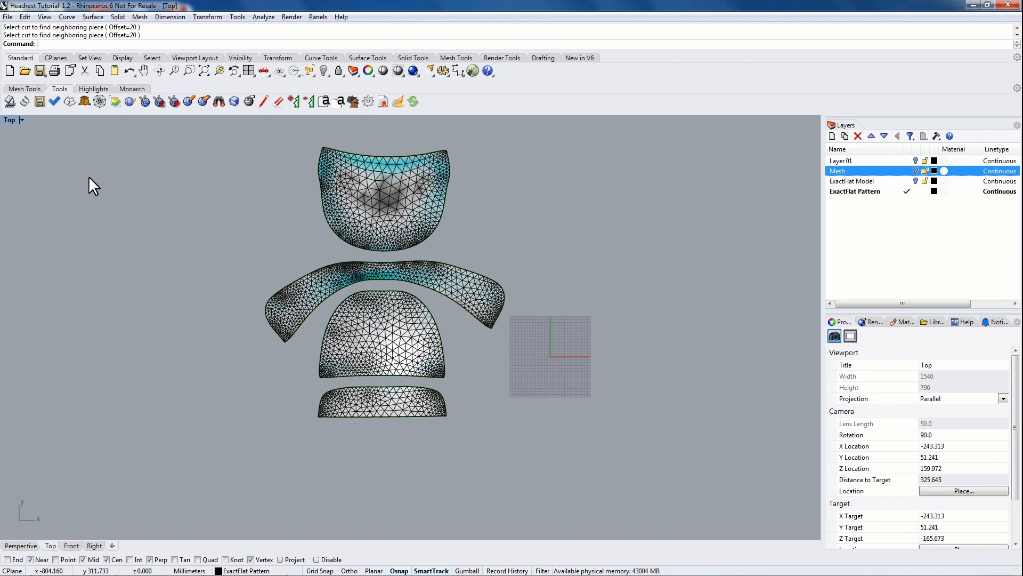
Open the notch tag settings and set the default notch to type I with a length of 5.
click(323, 101)
drag(544, 196, 710, 131)
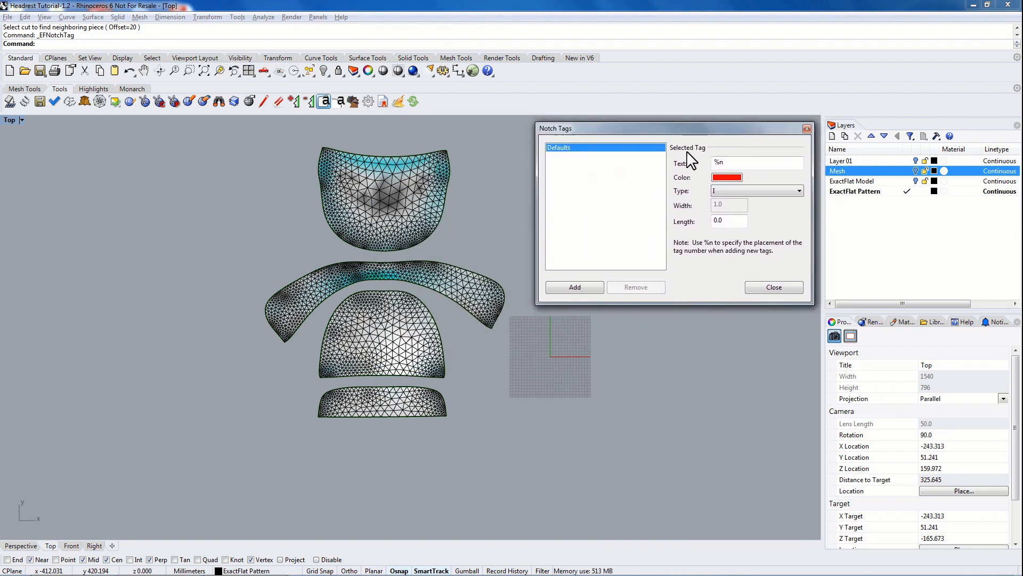
click(725, 188)
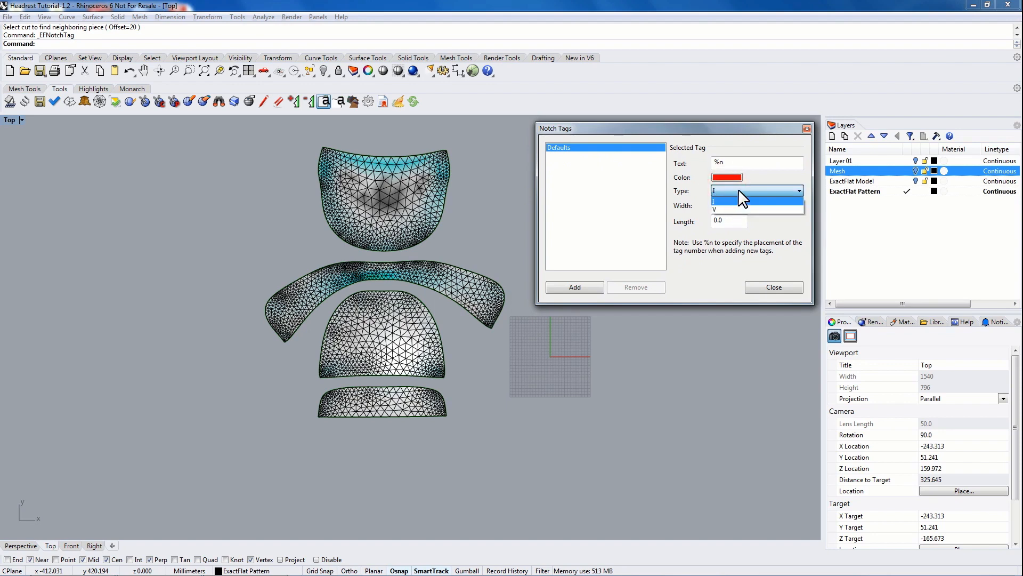
click(743, 189)
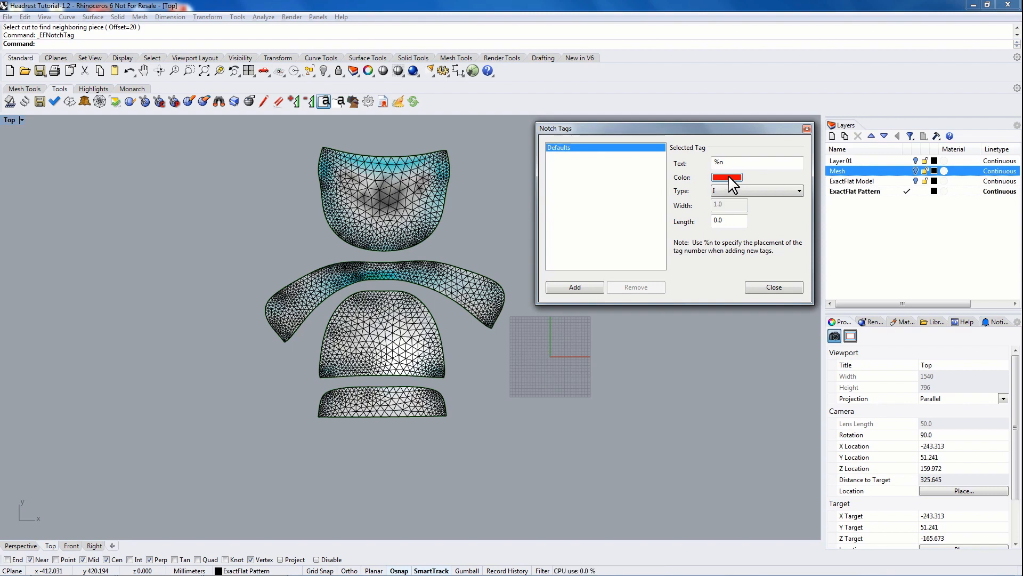
click(731, 189)
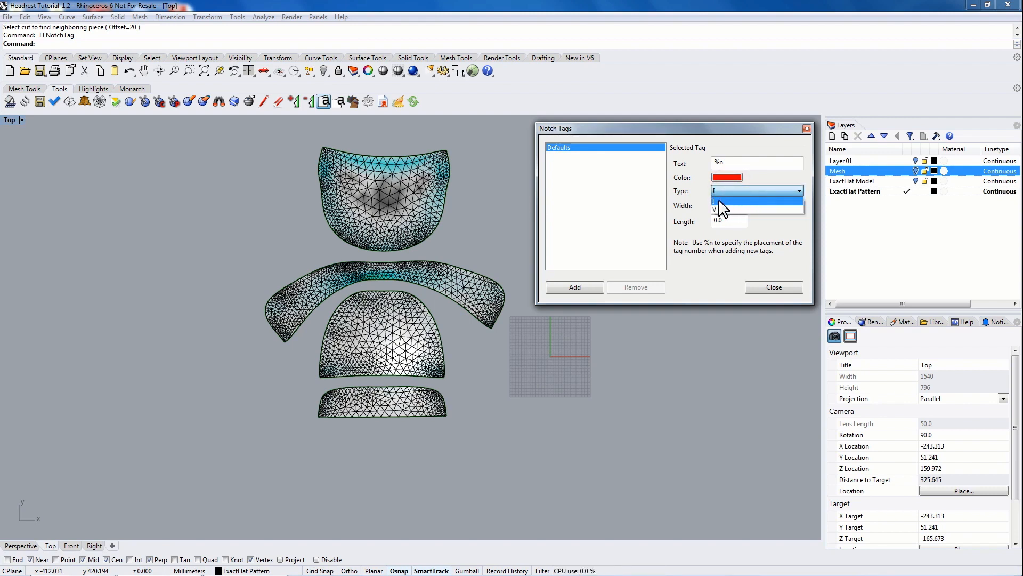
click(728, 191)
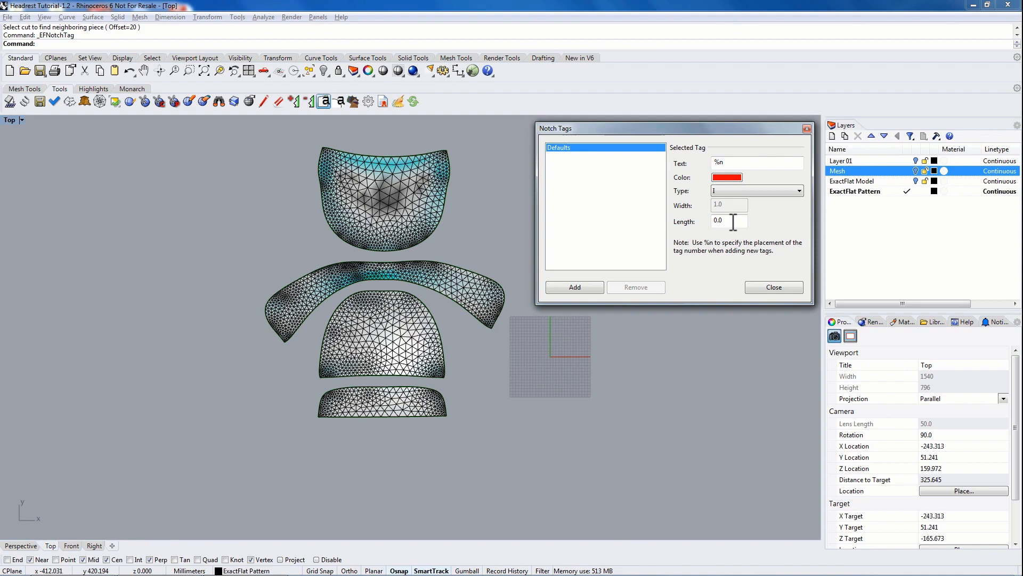
drag(733, 223, 705, 224)
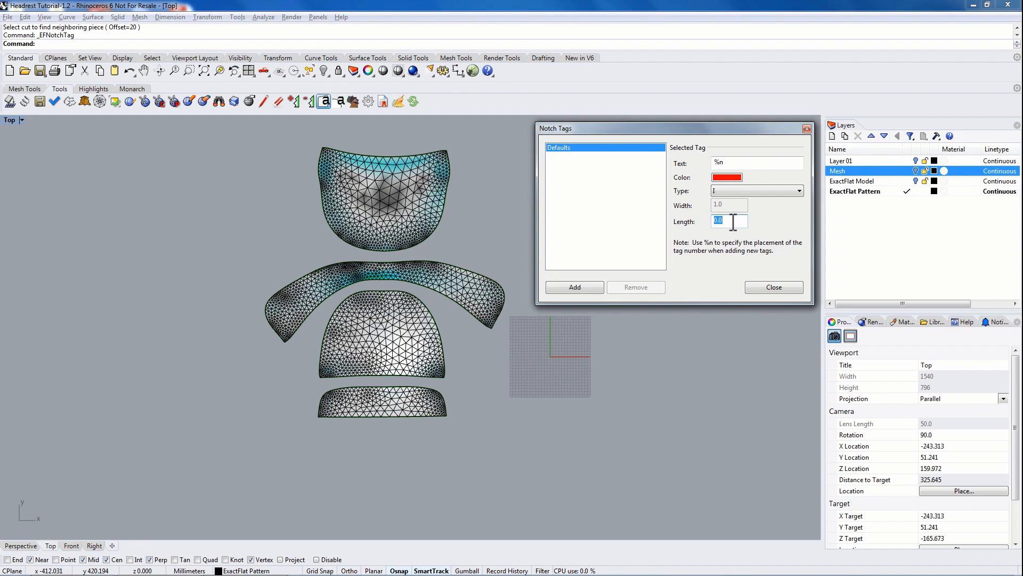
click(721, 220)
click(726, 220)
click(721, 221)
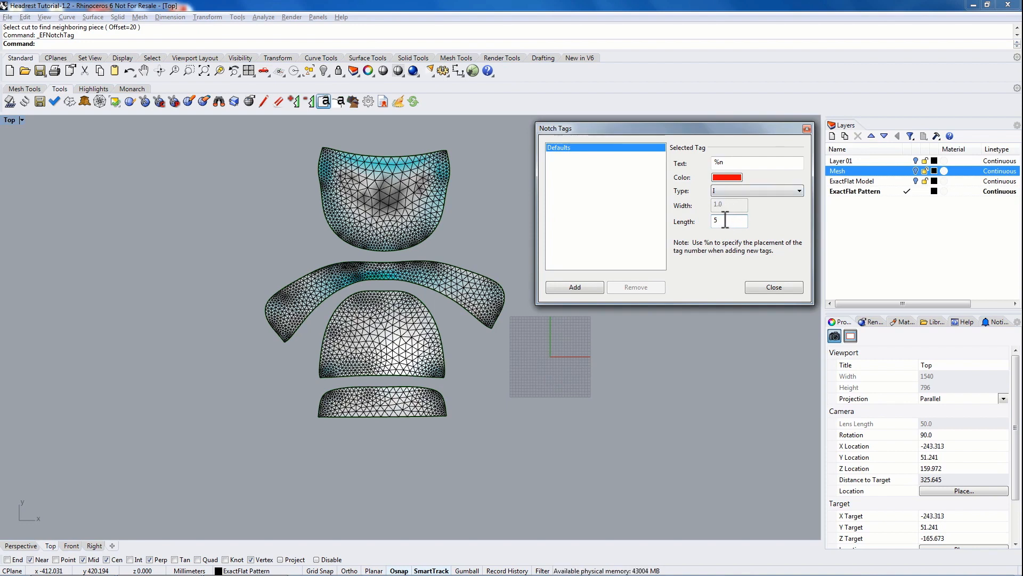
Add ten roughly evenly spaced notches along the curved outer edge of the uppermost dome piece, matched on the curved strip.
click(575, 287)
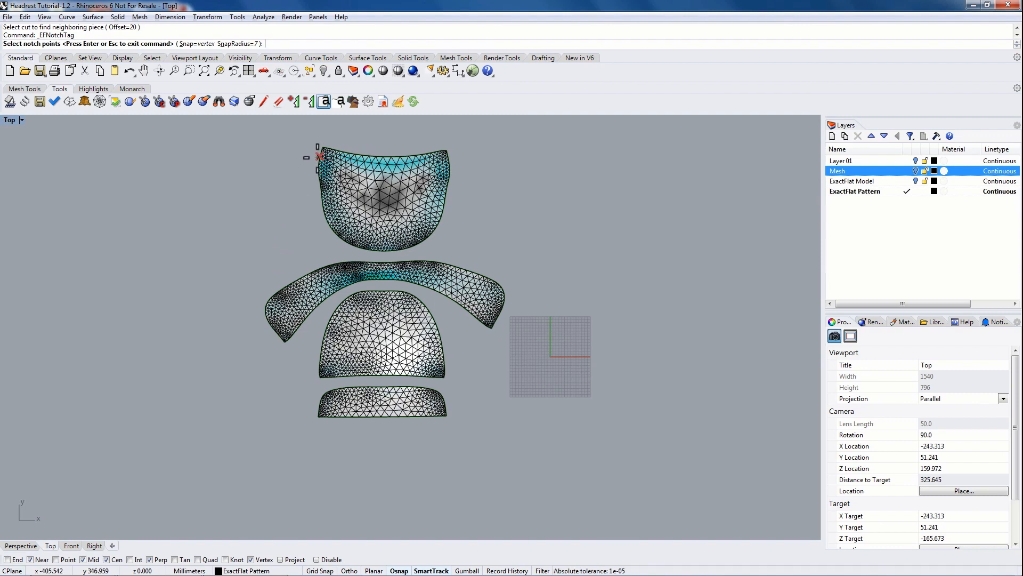
click(318, 158)
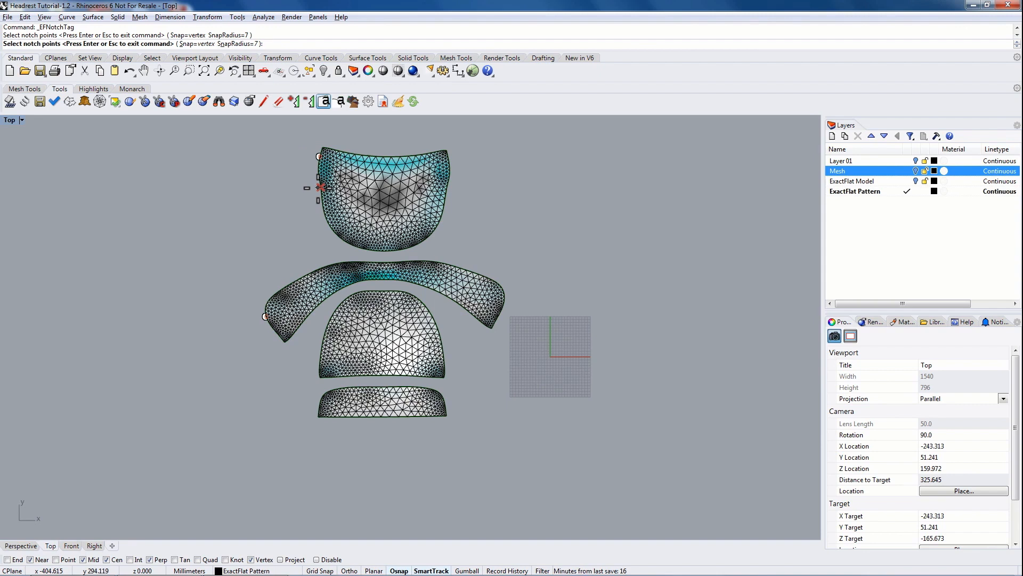
click(319, 187)
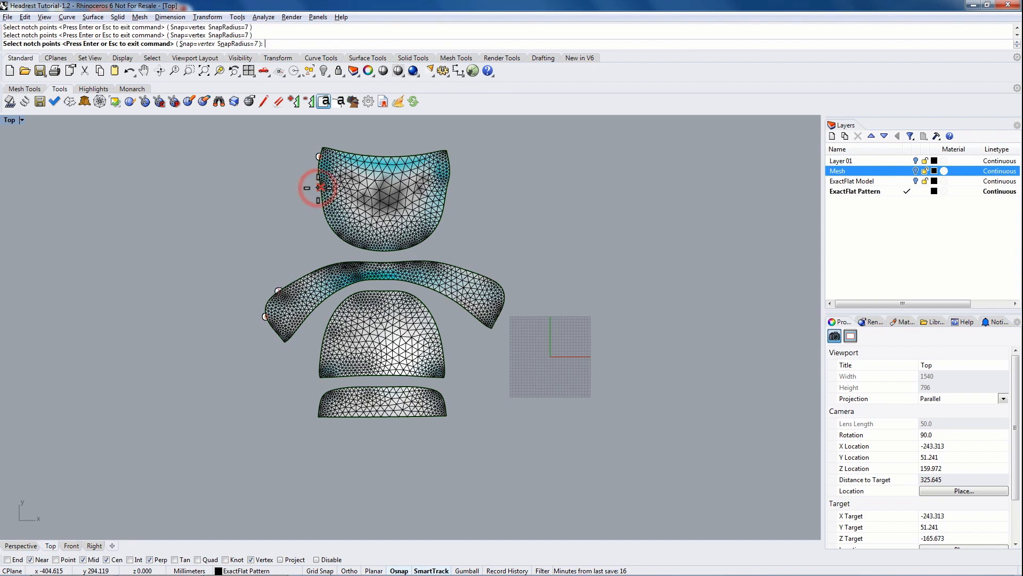
click(323, 215)
click(341, 239)
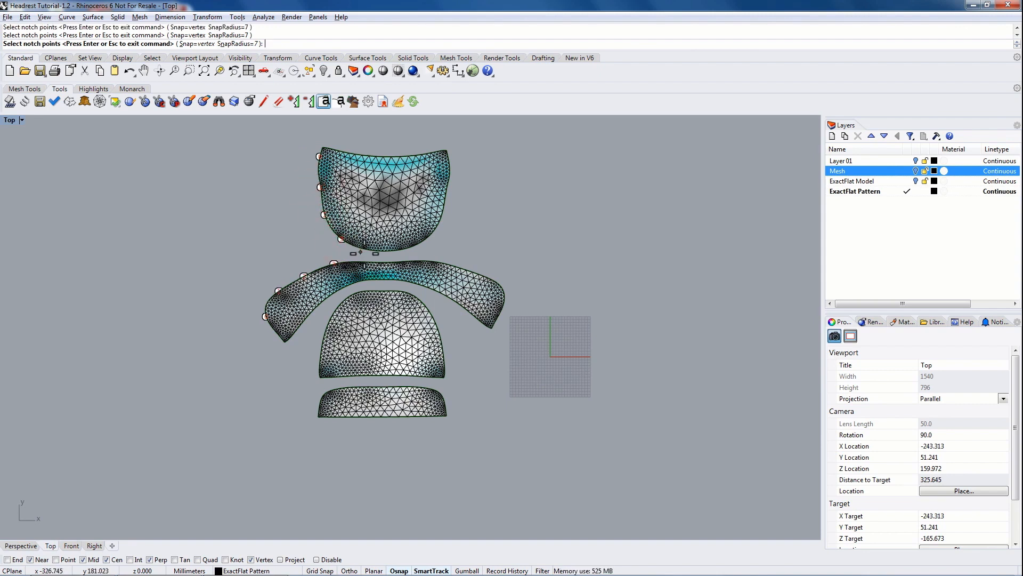
click(368, 249)
click(394, 250)
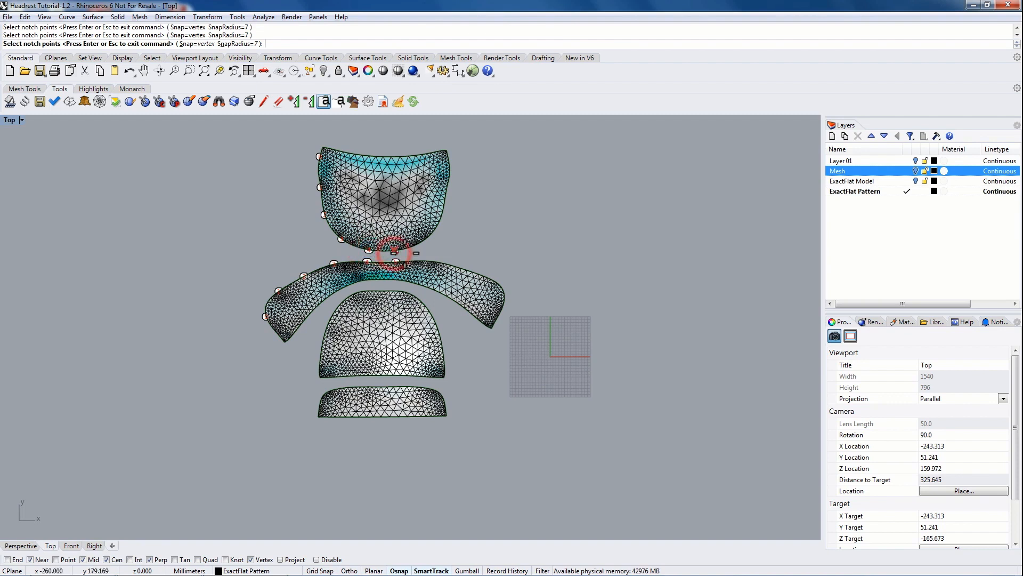
click(417, 244)
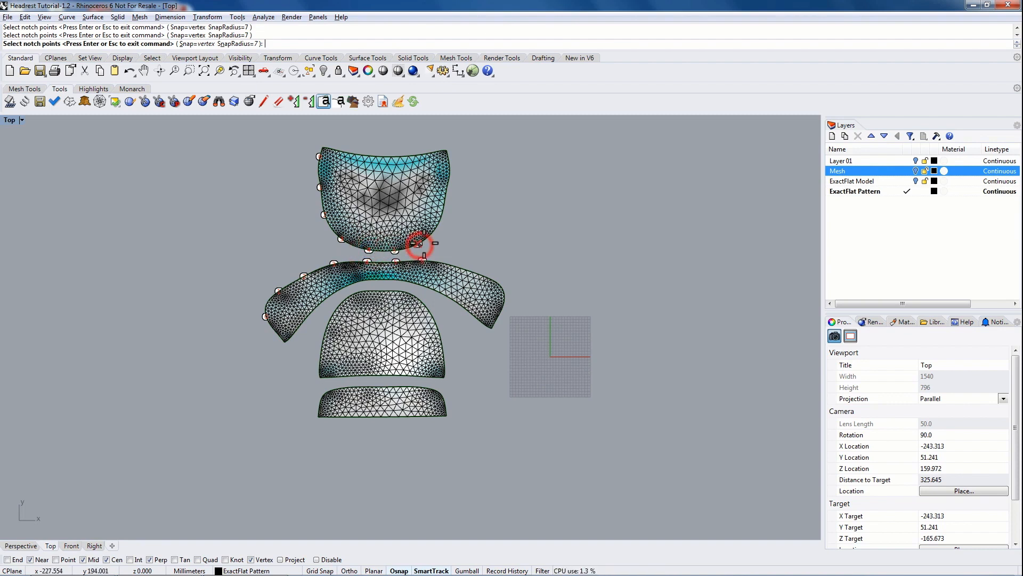
click(440, 223)
click(446, 193)
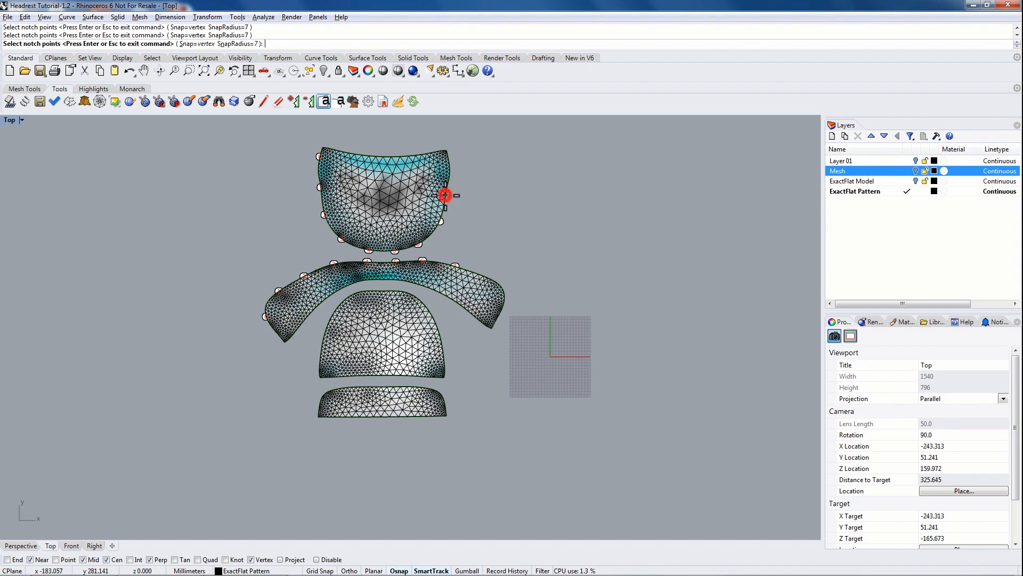
click(449, 162)
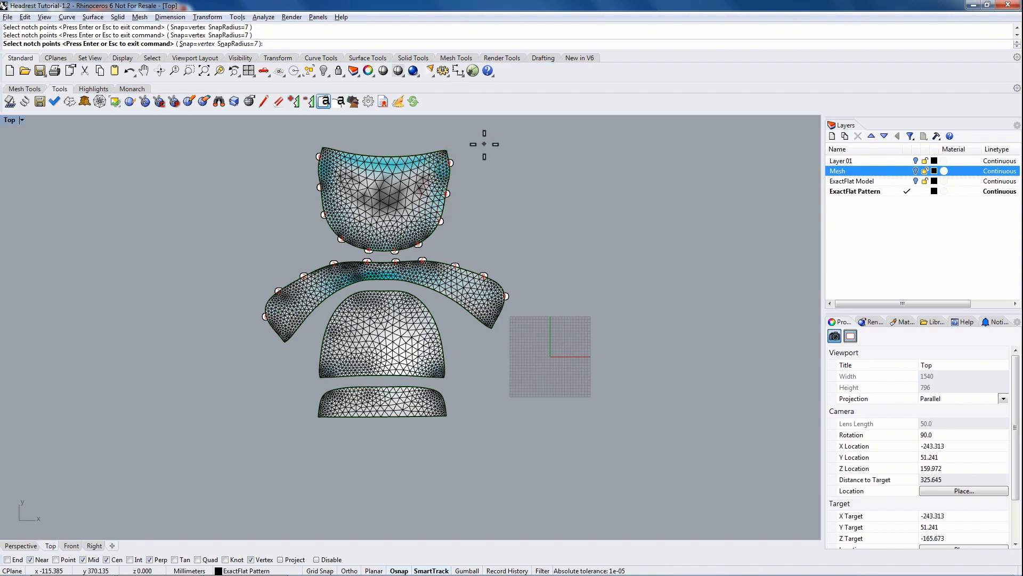
key(Return)
click(610, 362)
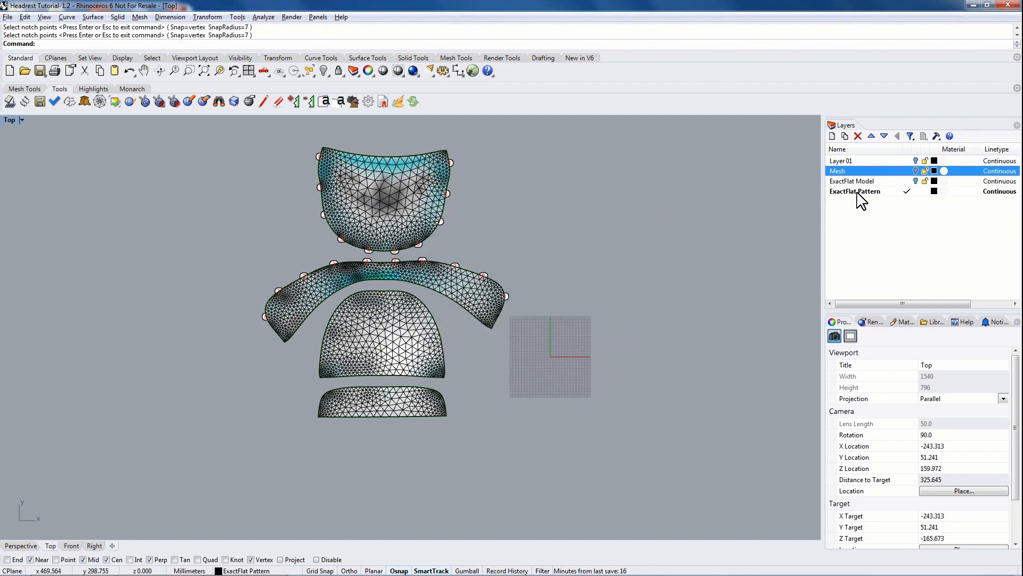
Make the ExactFlat Model layer current, hide the ExactFlat Pattern layer, and show the model in a maximized Perspective view.
click(908, 180)
click(916, 191)
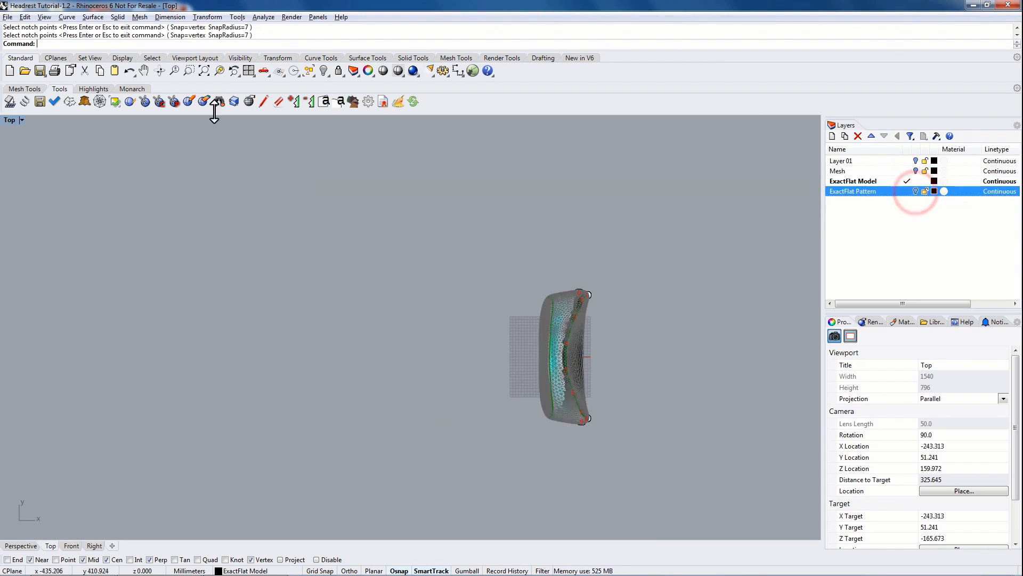
double_click(9, 120)
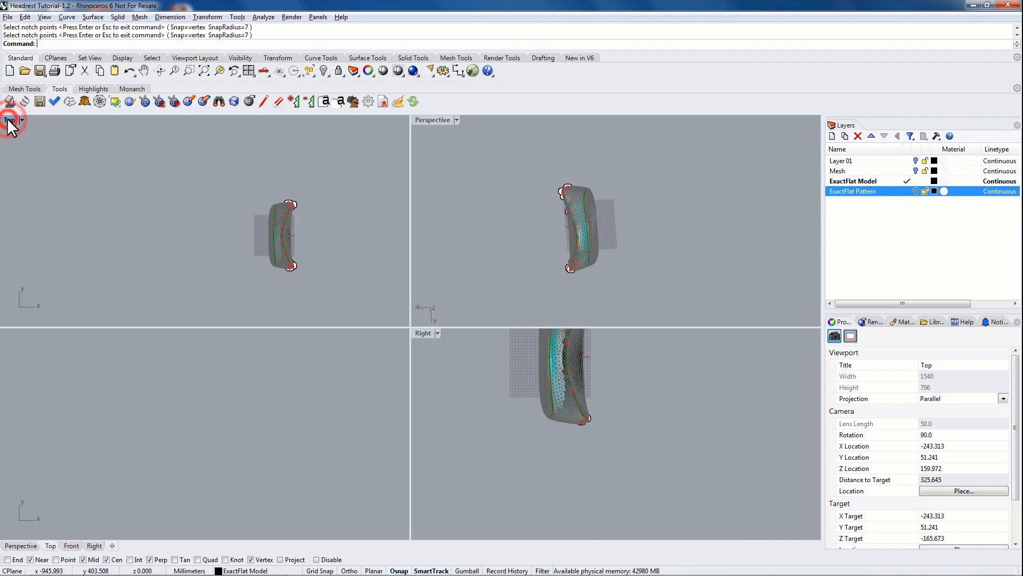
click(435, 120)
double_click(433, 120)
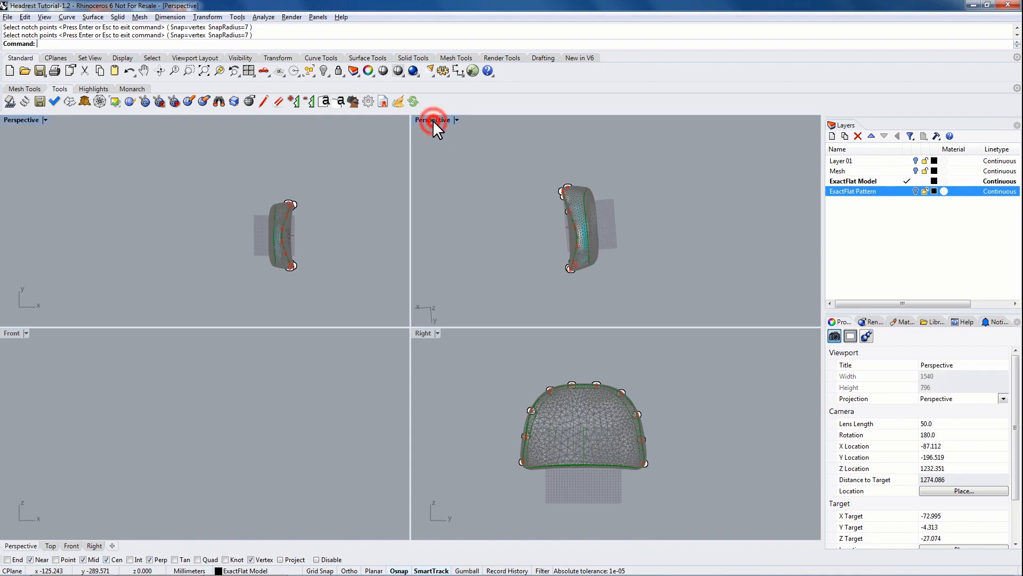
Keep the default notch tag settings and add notches up one side of the unnotched curved seam between dome panel and strip.
right_drag(445, 349, 411, 267)
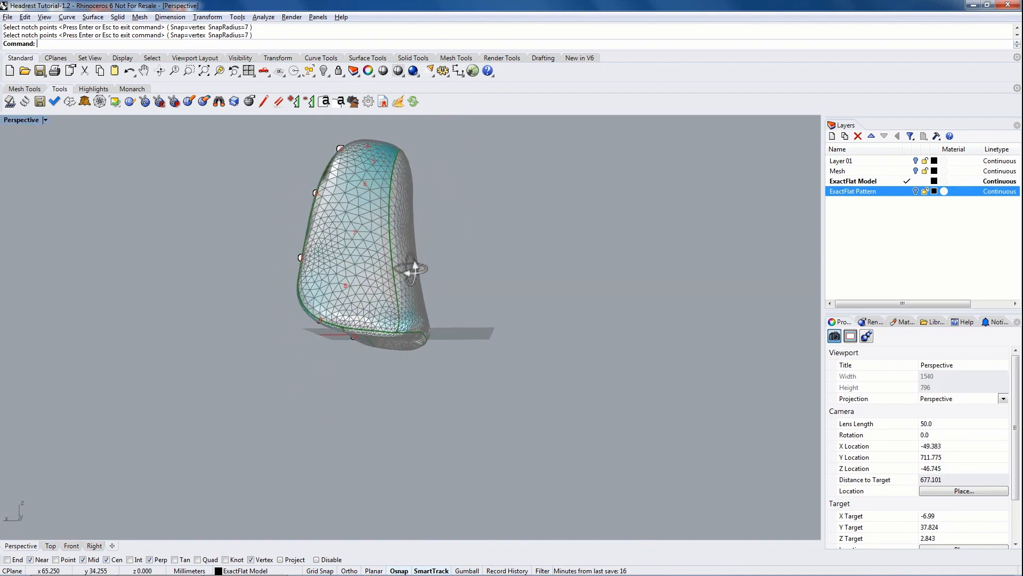
right_drag(427, 188, 404, 244)
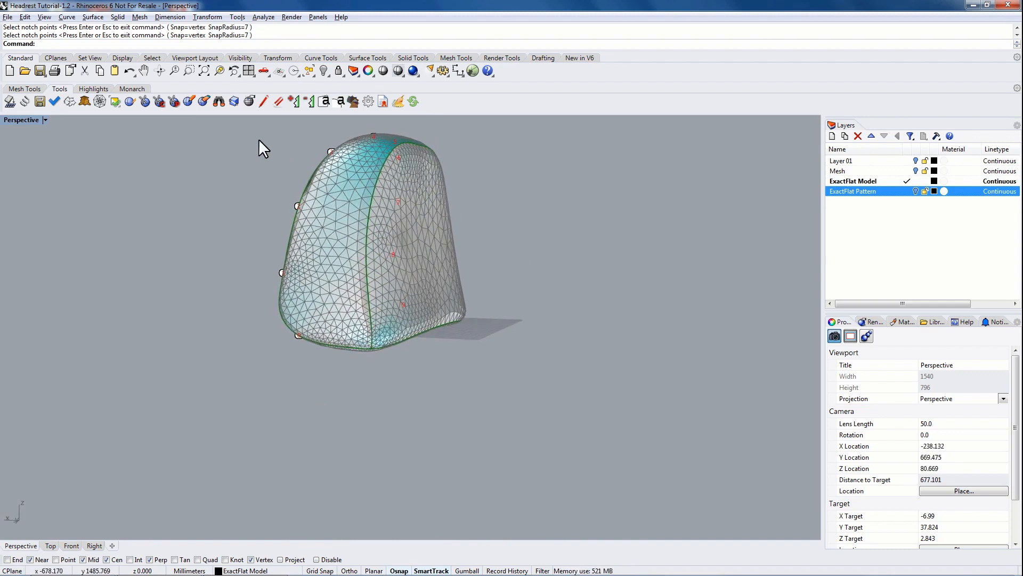
click(323, 101)
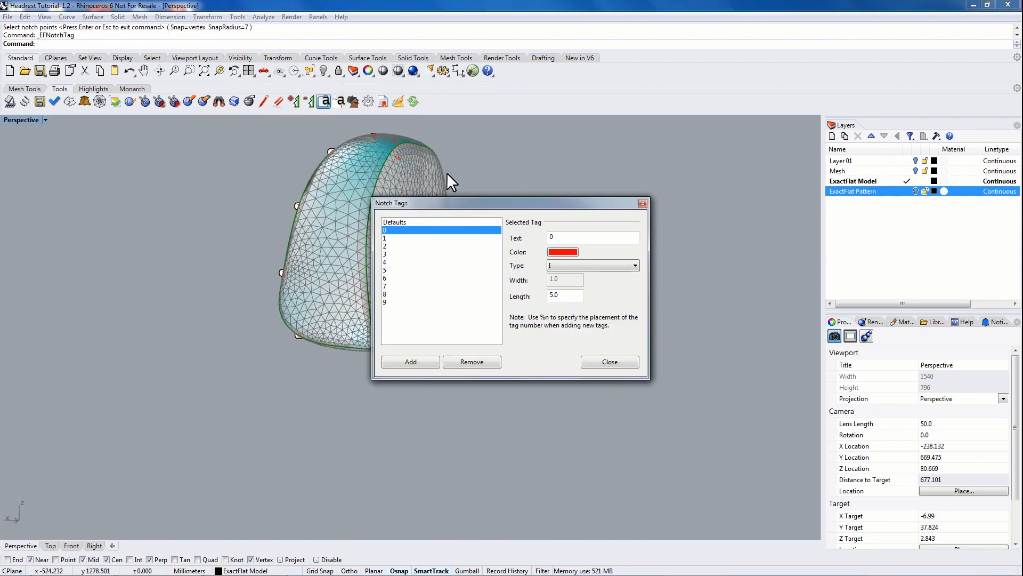
drag(458, 200, 582, 168)
click(526, 329)
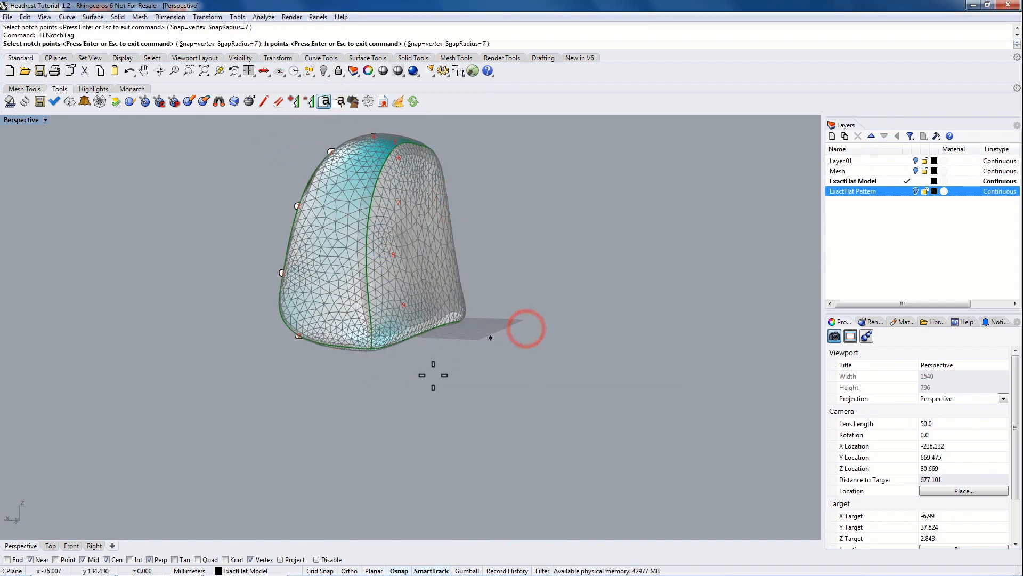
right_drag(340, 385, 379, 302)
click(375, 304)
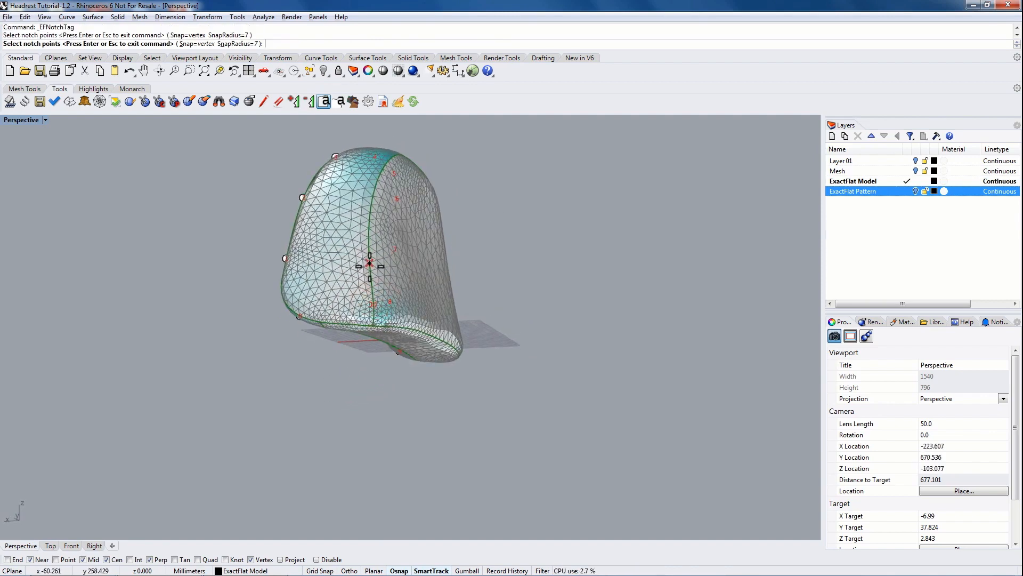
click(369, 264)
right_drag(375, 224, 357, 250)
click(356, 254)
click(357, 251)
Continue the evenly spaced notches over the top and down the other side of the same dome-to-strip seam.
right_drag(405, 202, 432, 242)
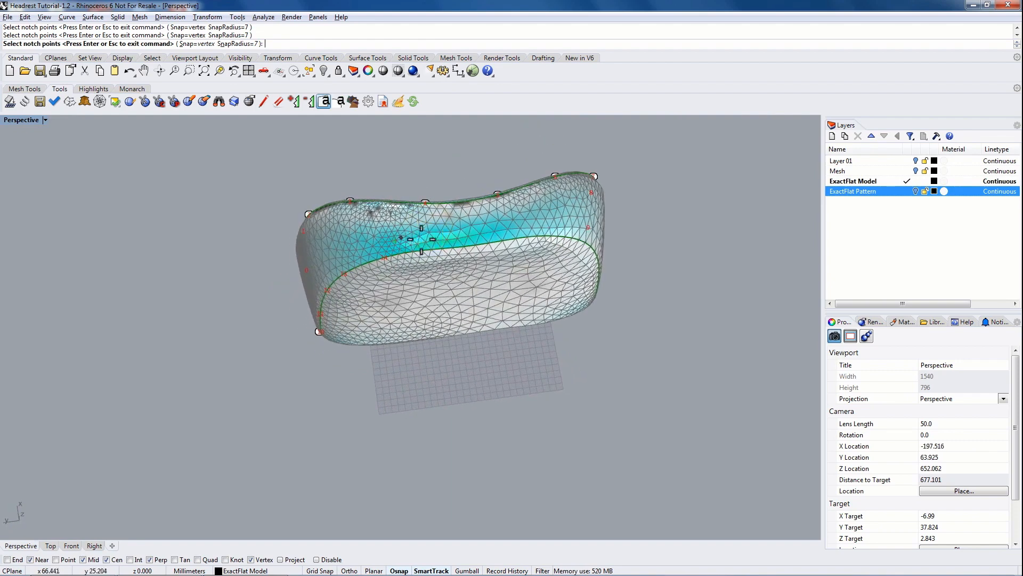
click(442, 249)
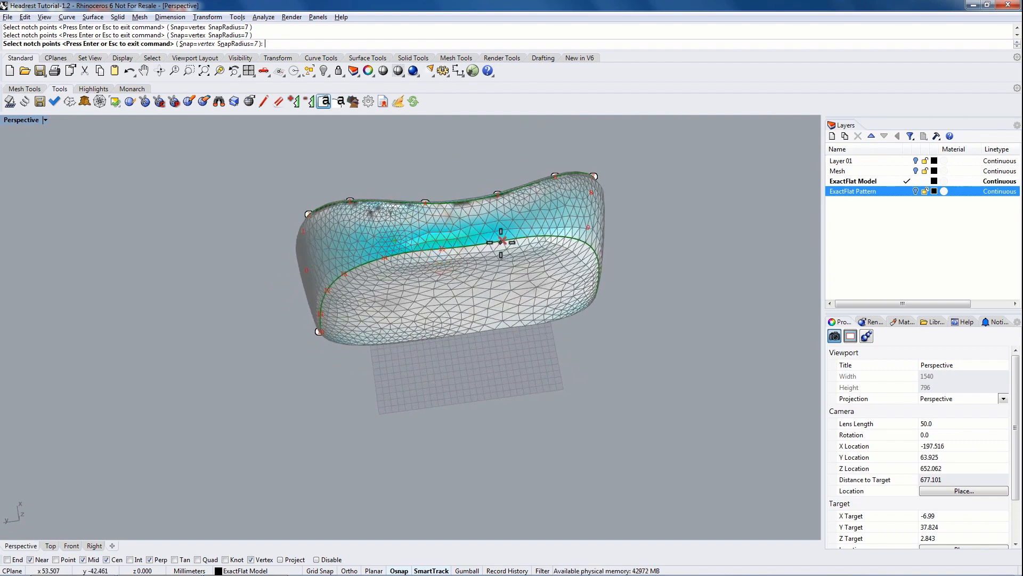
click(504, 241)
right_drag(580, 243, 554, 267)
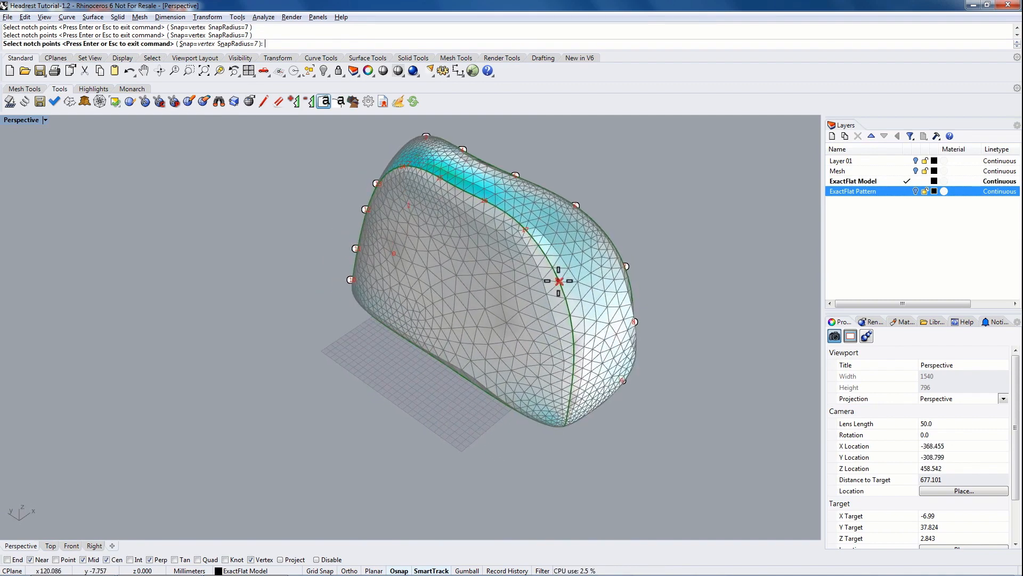
click(559, 282)
click(576, 345)
Add six notches along the lower edge of that dome panel, on its seam with the short bottom piece.
right_drag(568, 369, 468, 315)
click(589, 312)
click(550, 281)
click(464, 320)
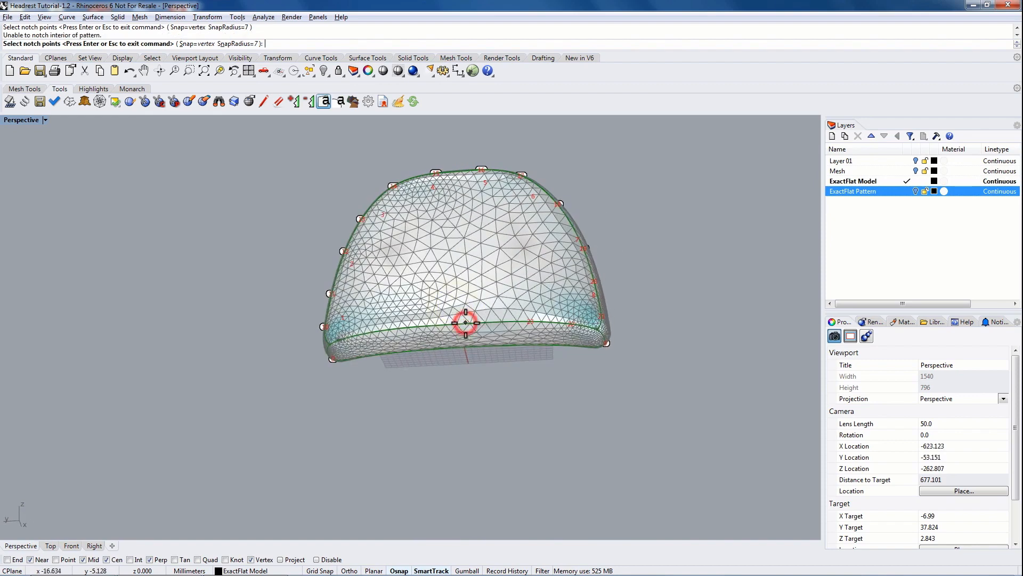
click(418, 325)
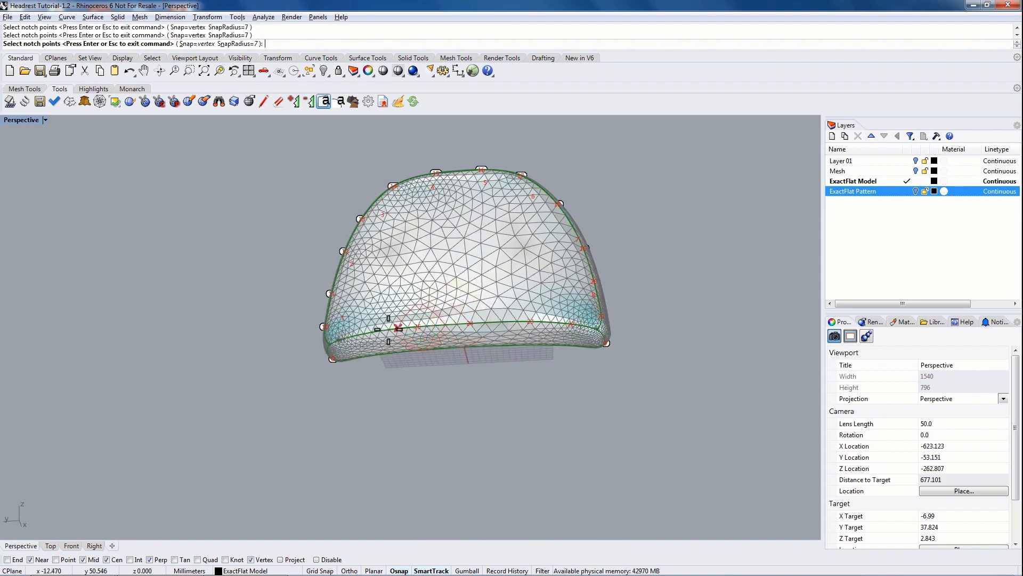
click(381, 330)
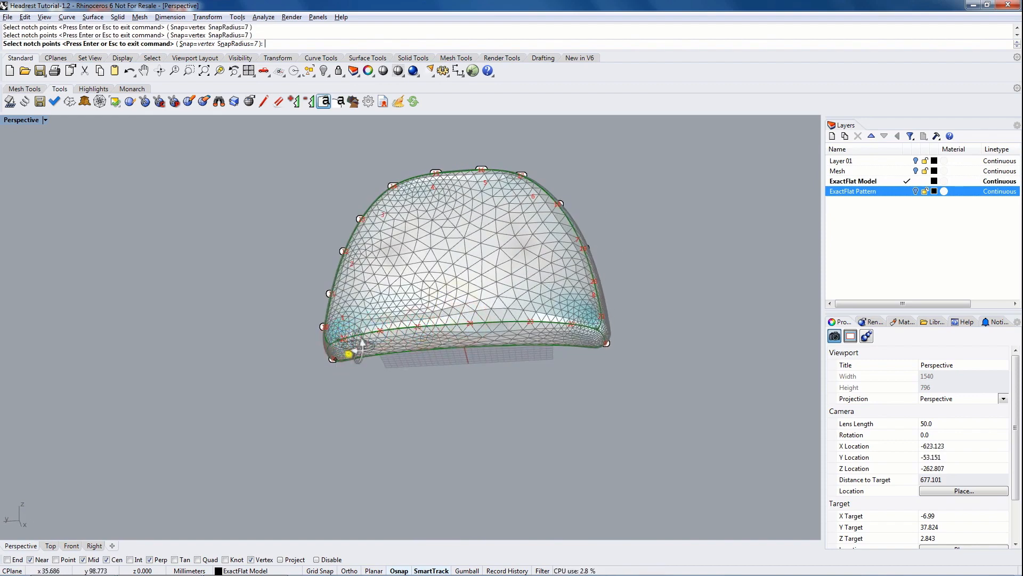
Add four notches along the seam between the other dome panel's bottom edge and the short bottom piece, and finish notching.
right_drag(343, 353, 653, 310)
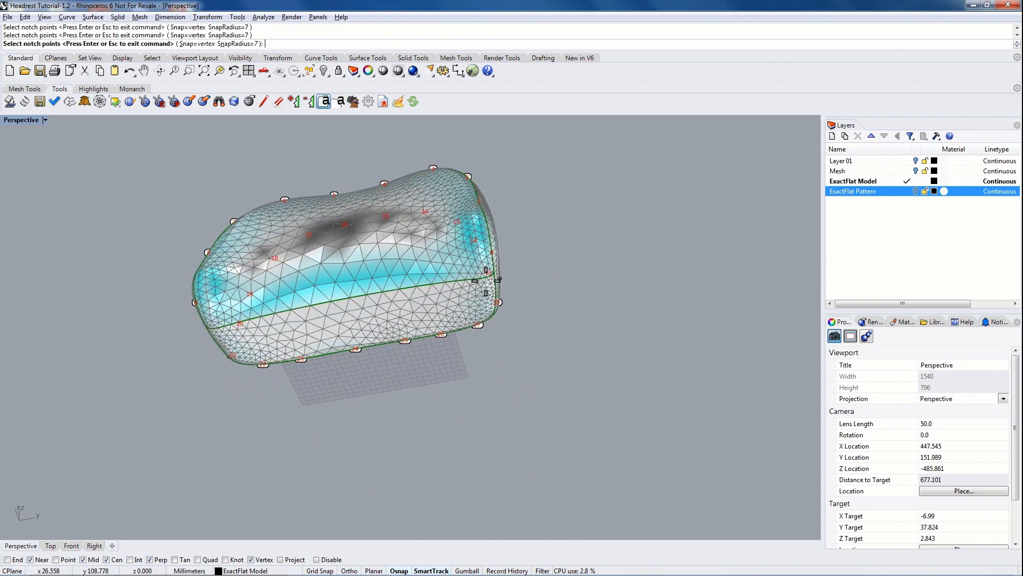
click(468, 279)
click(467, 280)
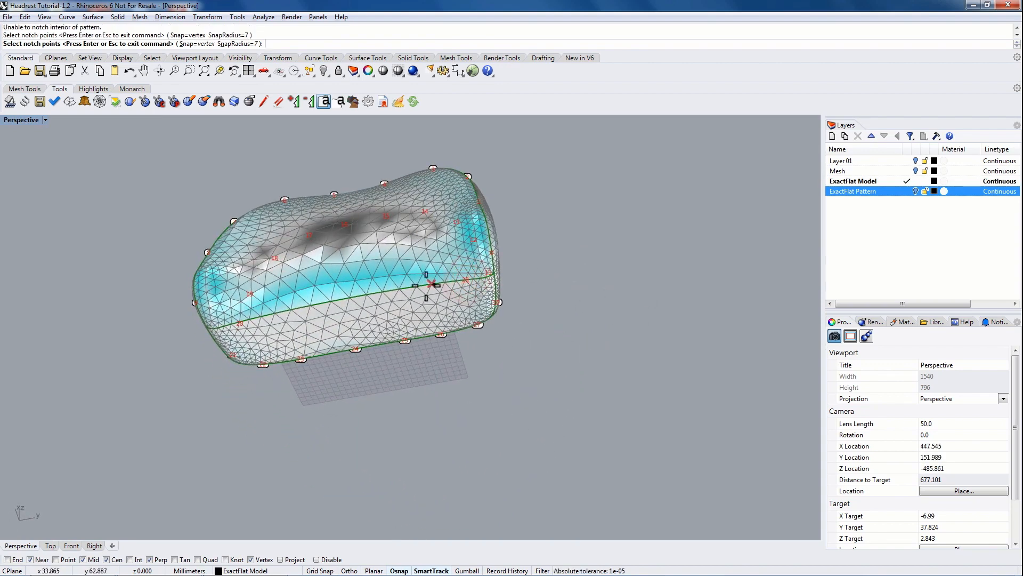
click(399, 289)
click(331, 301)
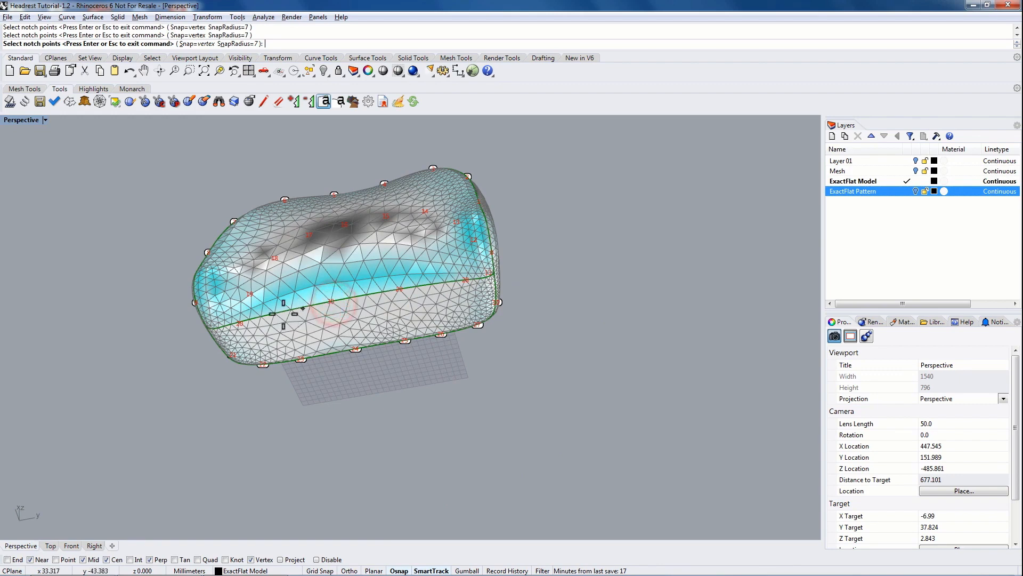
click(263, 316)
right_drag(269, 281, 338, 326)
key(Return)
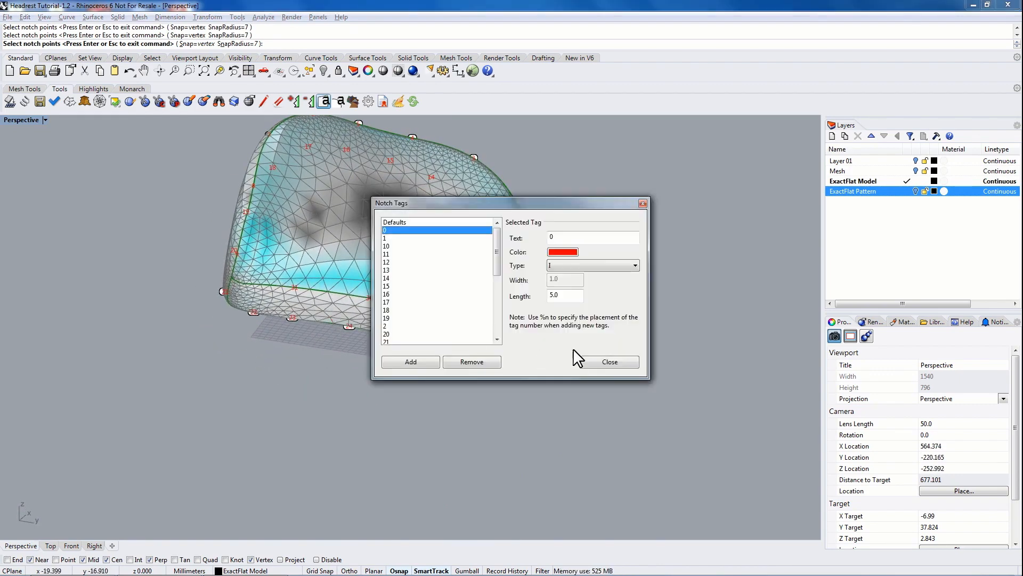
click(609, 362)
Make the ExactFlat Pattern layer current, hide the ExactFlat Model layer, and show the flat pieces in a maximized Top view.
click(907, 191)
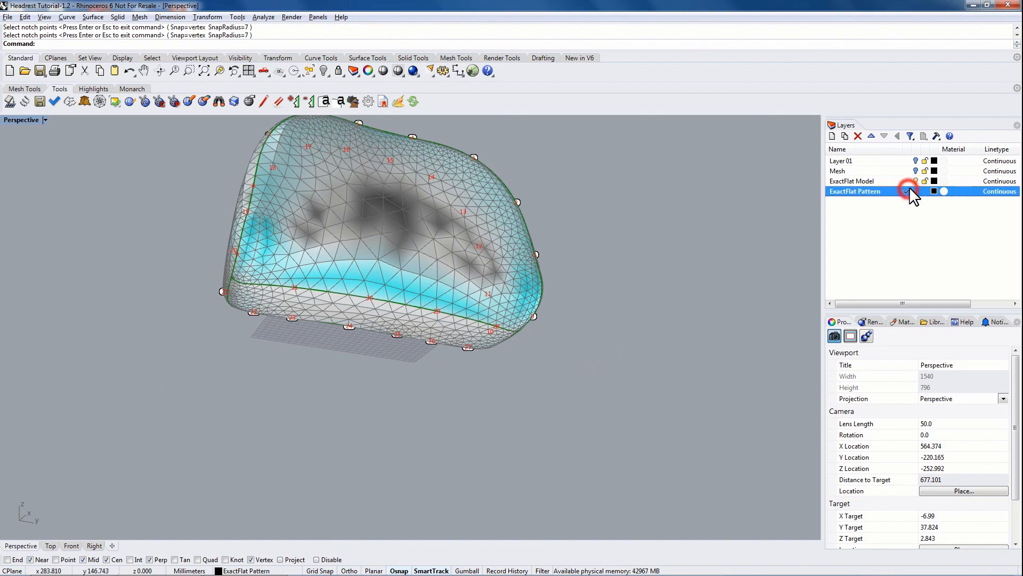
click(915, 182)
right_drag(580, 216, 233, 169)
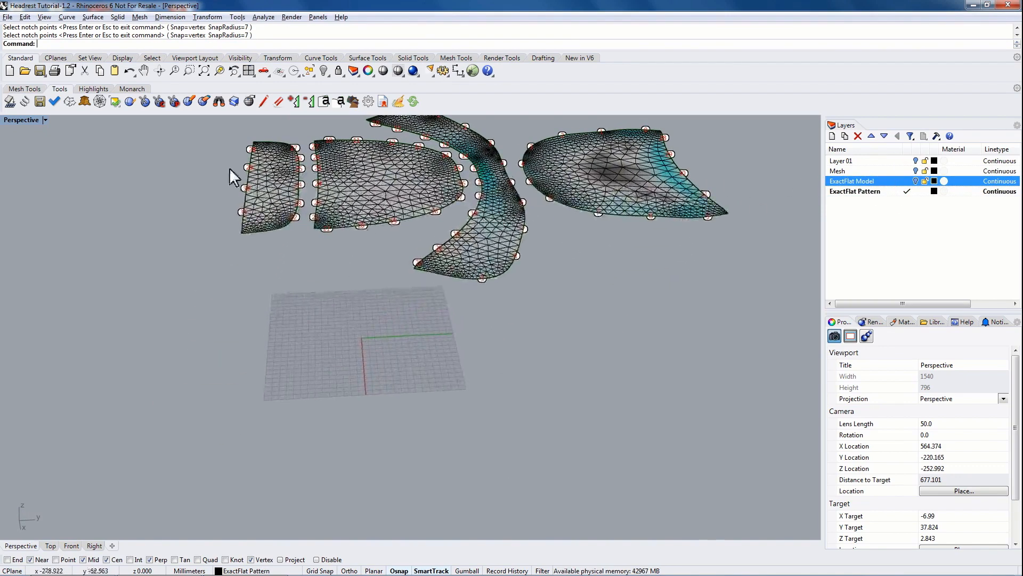
double_click(19, 119)
double_click(12, 120)
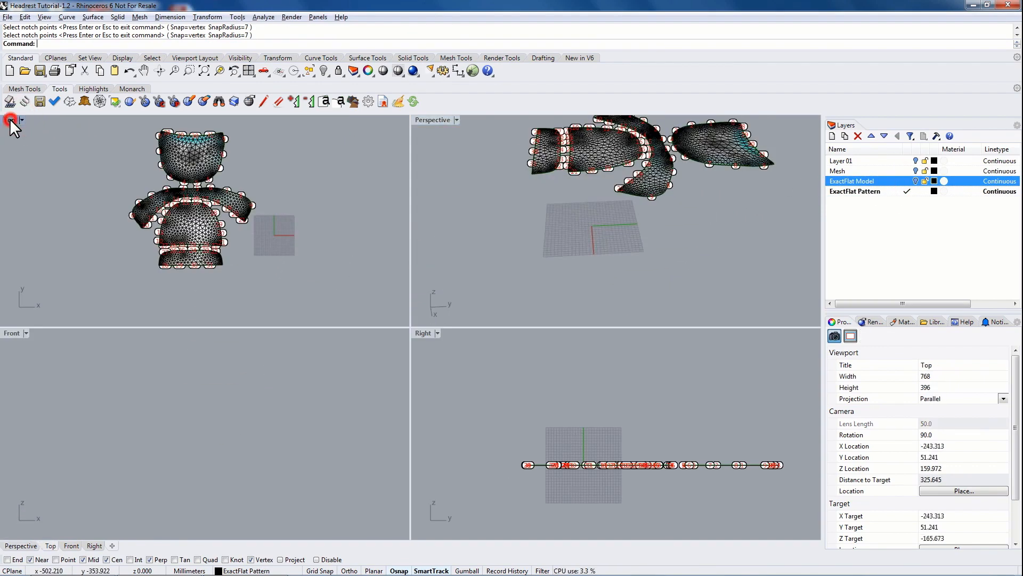
right_drag(494, 202, 558, 276)
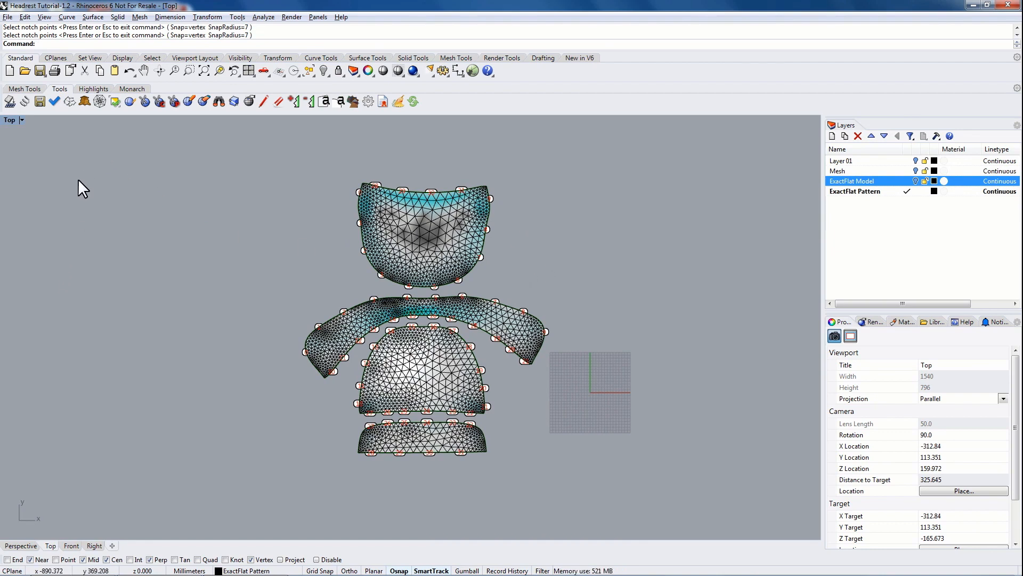
Export the pattern pieces as an Autocad DXF file named Headrest Tutorial-1.2 in the Videos folder.
click(39, 101)
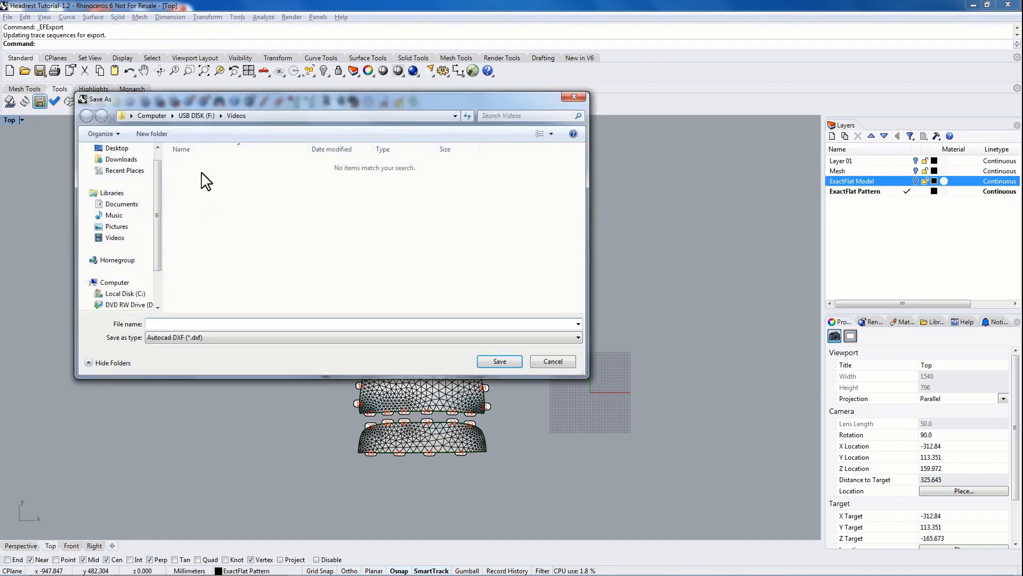
click(176, 324)
text(hea)
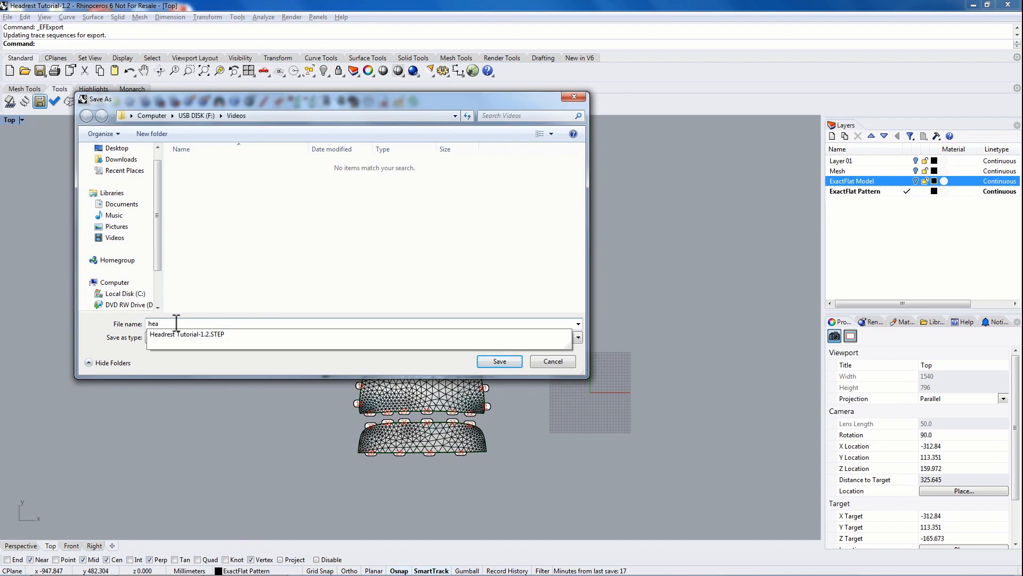
key(Down)
key(BackSpace)
key(BackSpace)
key(BackSpace)
key(Return)
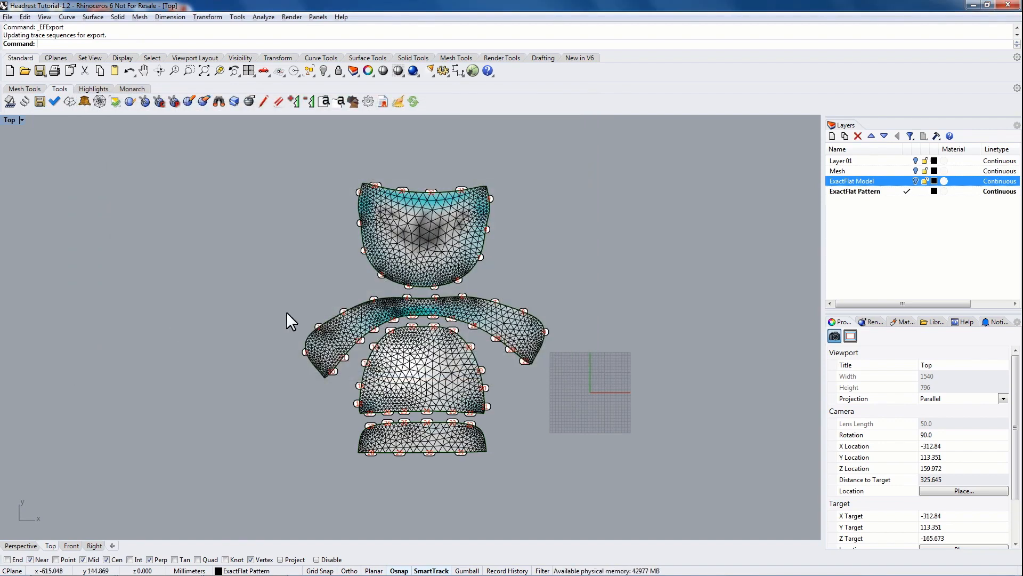
Import Headrest Tutorial-1.2.dxf with the default options in millimeters and move the imported outlines level beside the meshed pieces.
right_drag(552, 216, 344, 240)
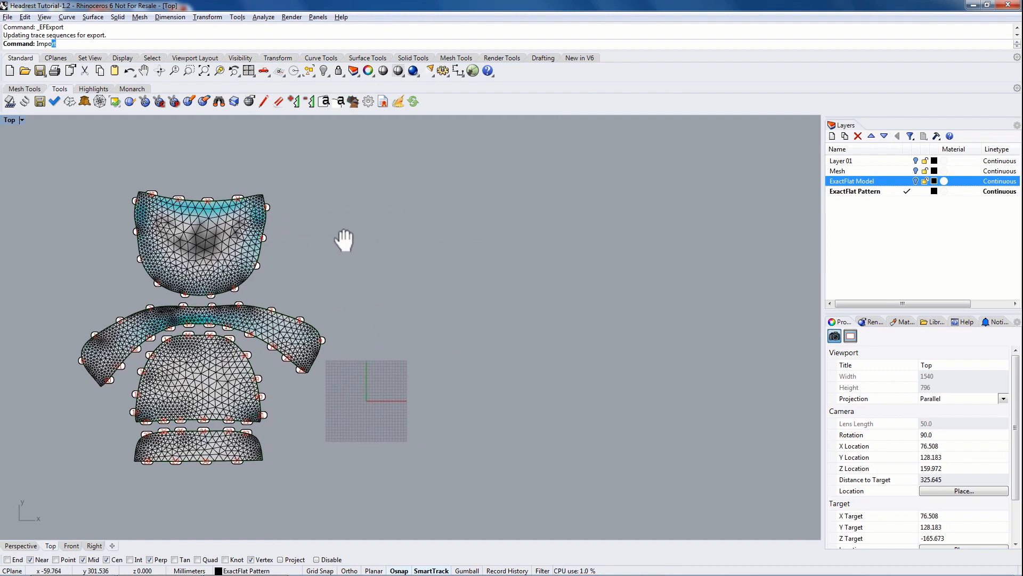
text(Impo)
key(Return)
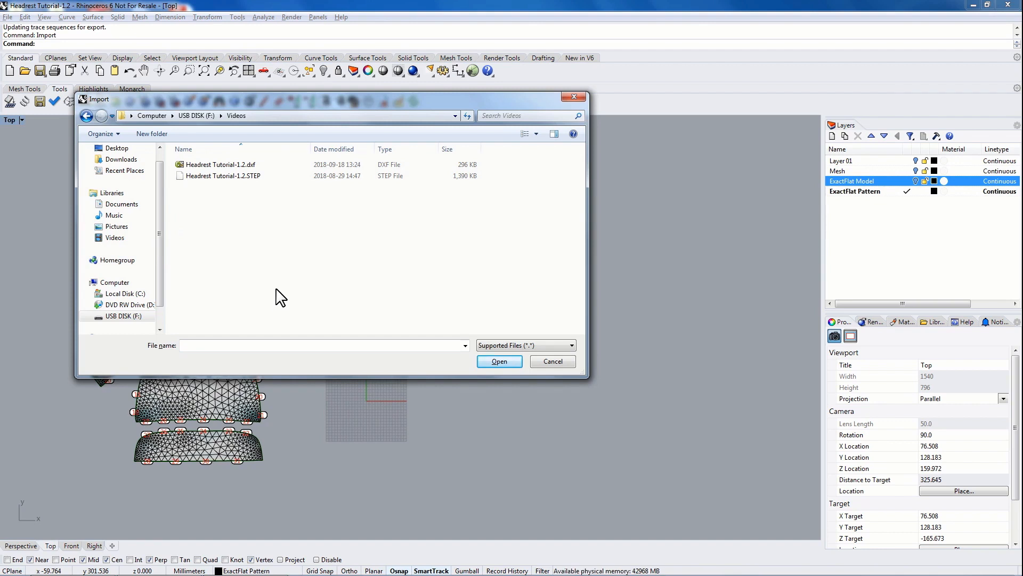
click(220, 165)
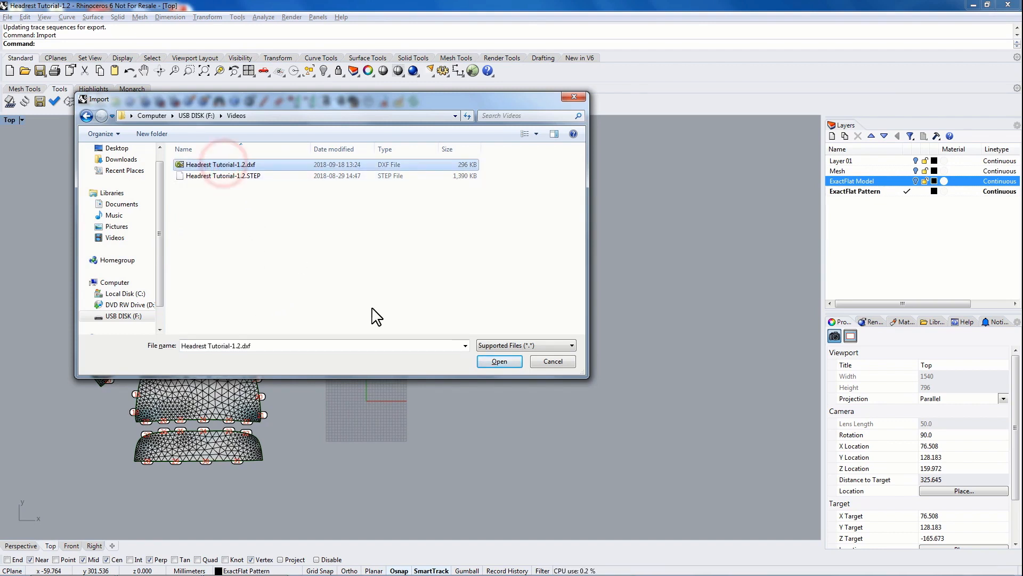
click(499, 362)
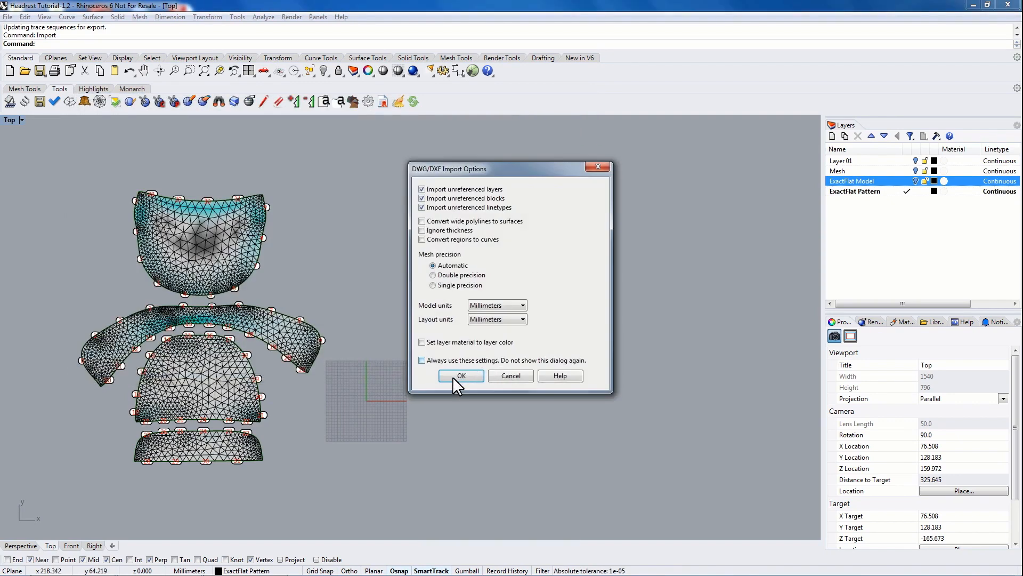
click(462, 376)
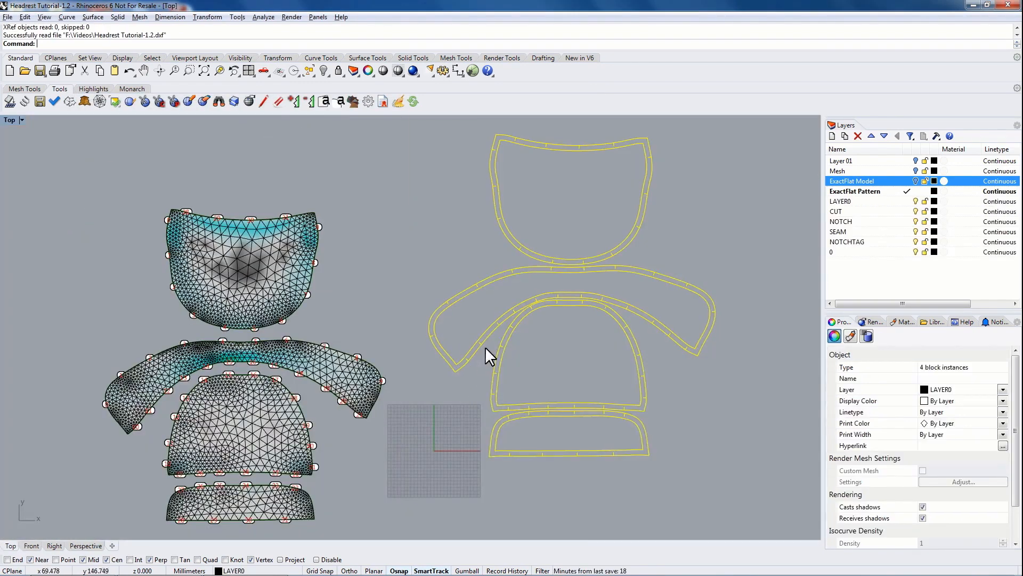
drag(548, 308, 536, 352)
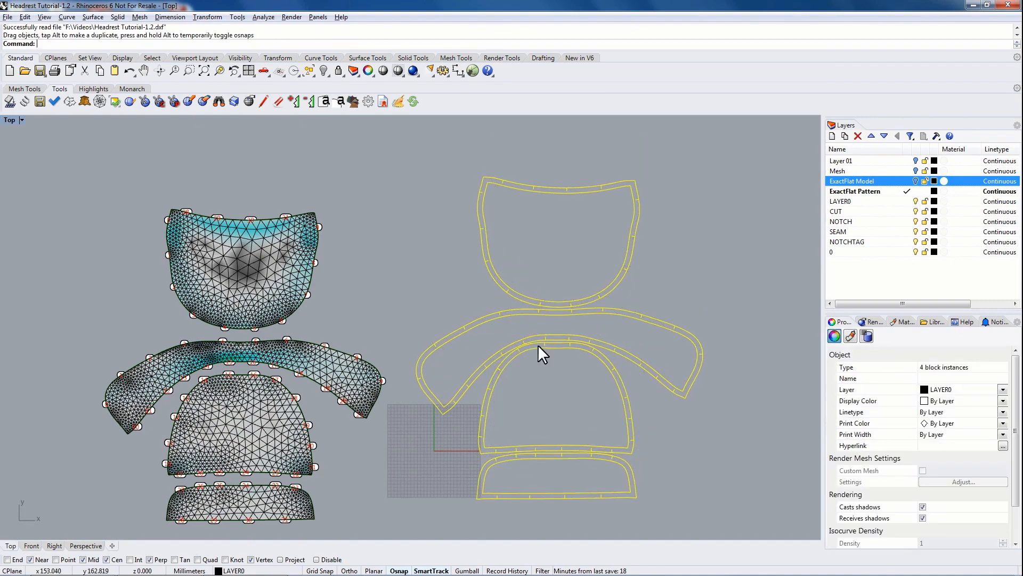
click(659, 266)
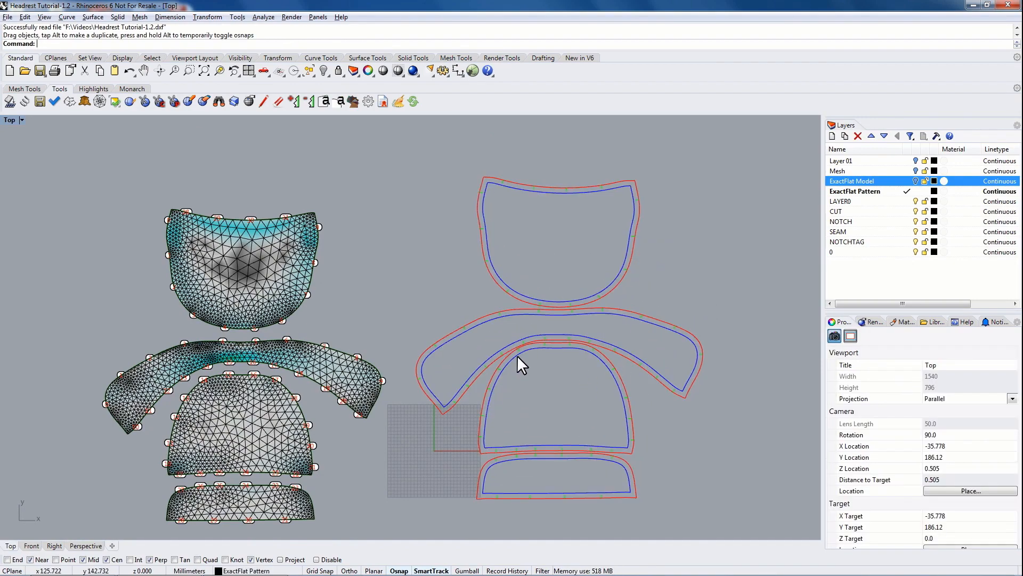
Examine the cut lines, seam lines, notch marks and notch tag on the imported short bottom piece.
scroll(548, 489, up, 2)
scroll(466, 434, up, 5)
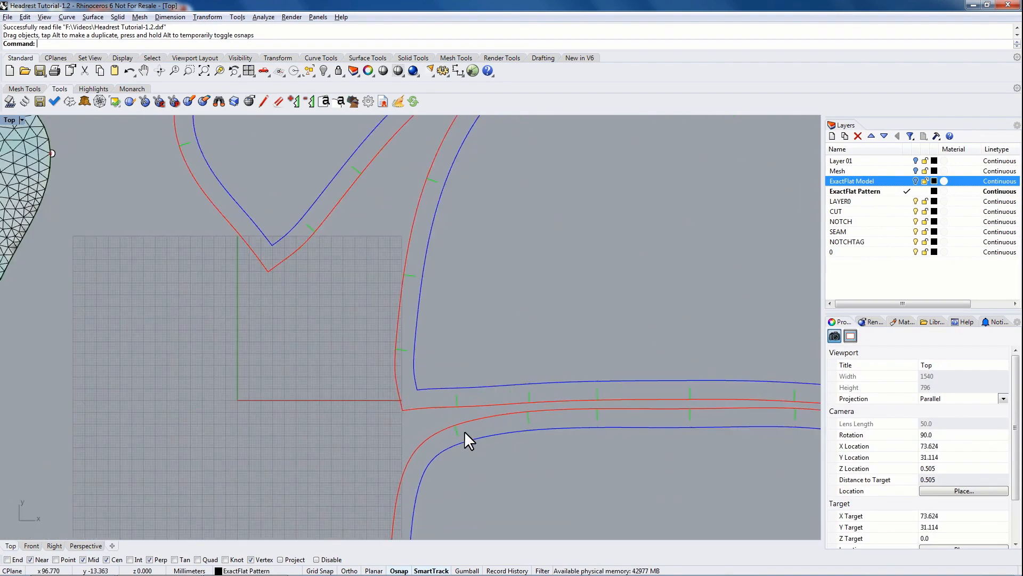
right_drag(581, 468, 370, 307)
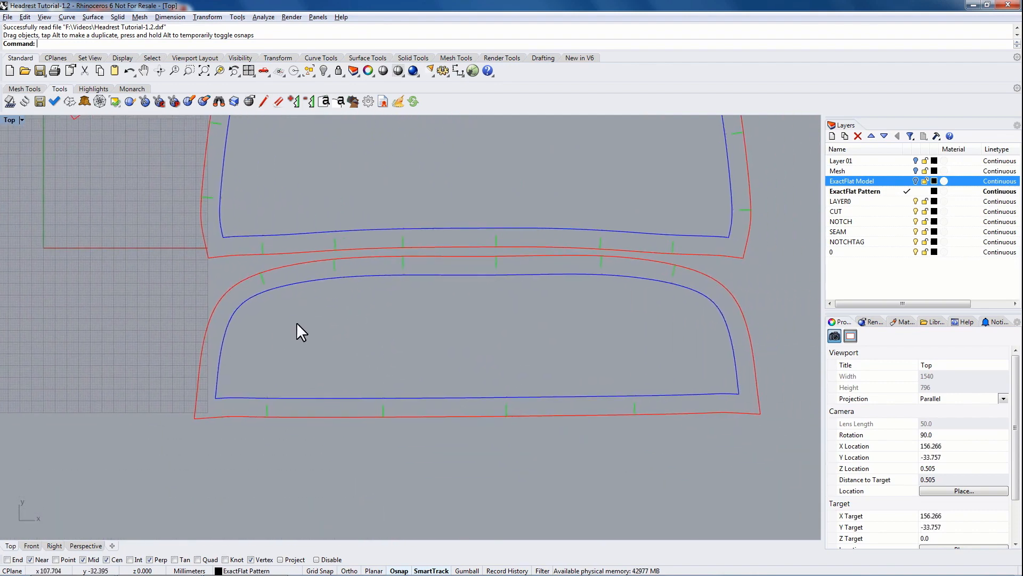
scroll(269, 265, up, 8)
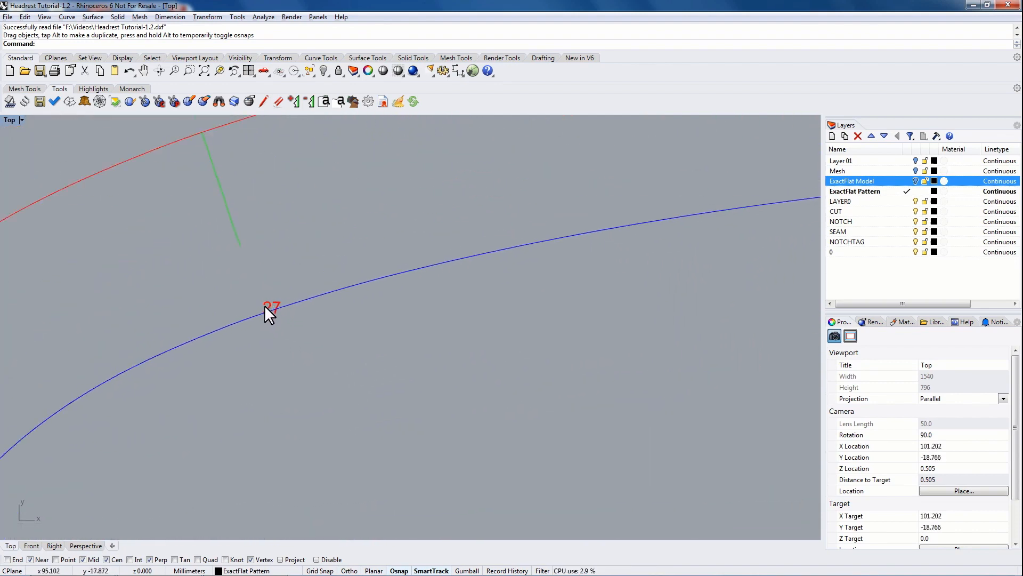
Examine the numbered notch tags along the short bottom piece's upper edge and the notch marks on the other imported outlines.
scroll(285, 303, down, 1)
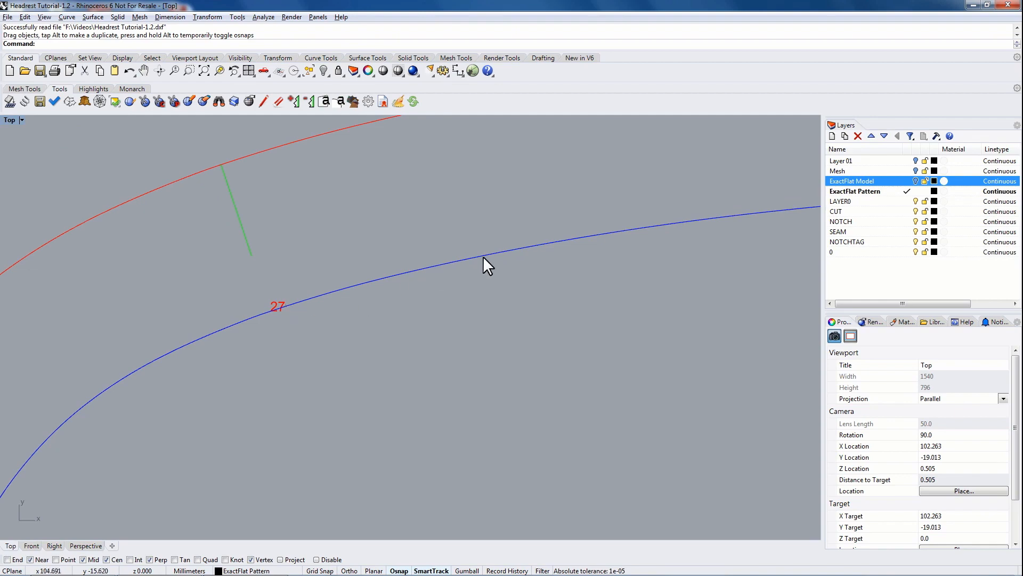
right_drag(673, 240, 379, 332)
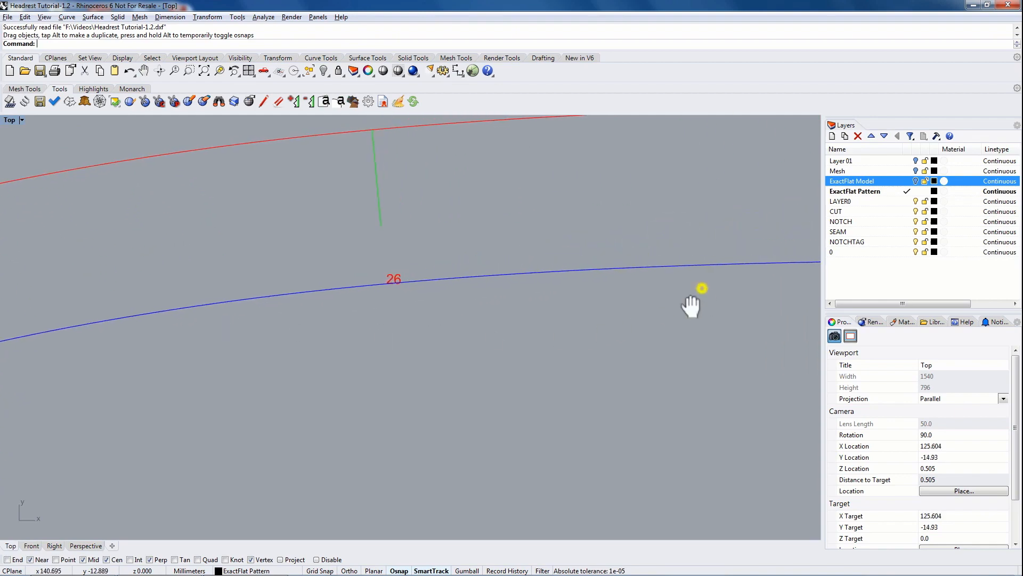
right_drag(698, 291, 203, 329)
right_drag(690, 316, 442, 315)
scroll(536, 315, down, 18)
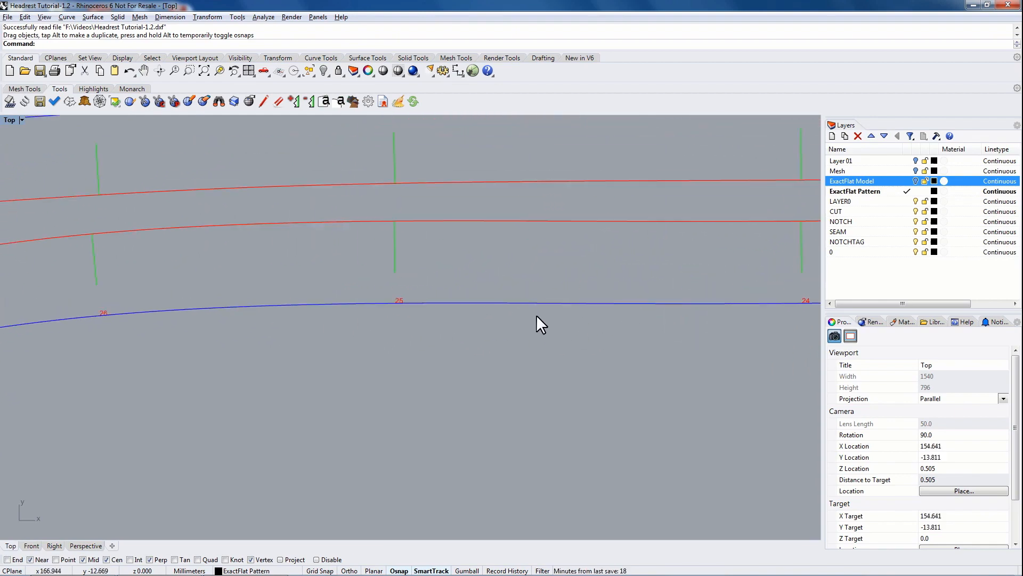
scroll(534, 340, down, 6)
right_drag(481, 247, 464, 364)
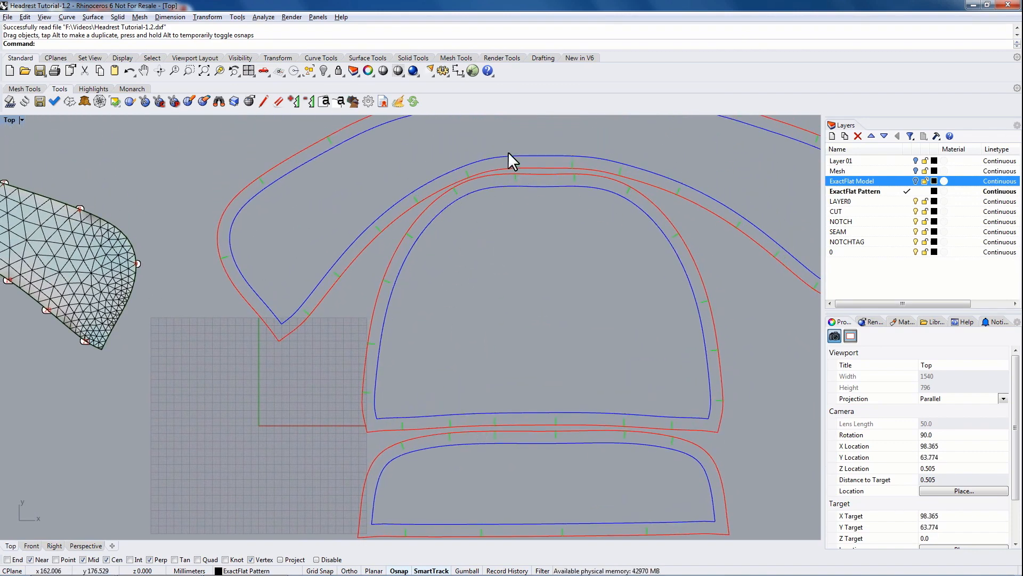
right_drag(507, 151, 375, 246)
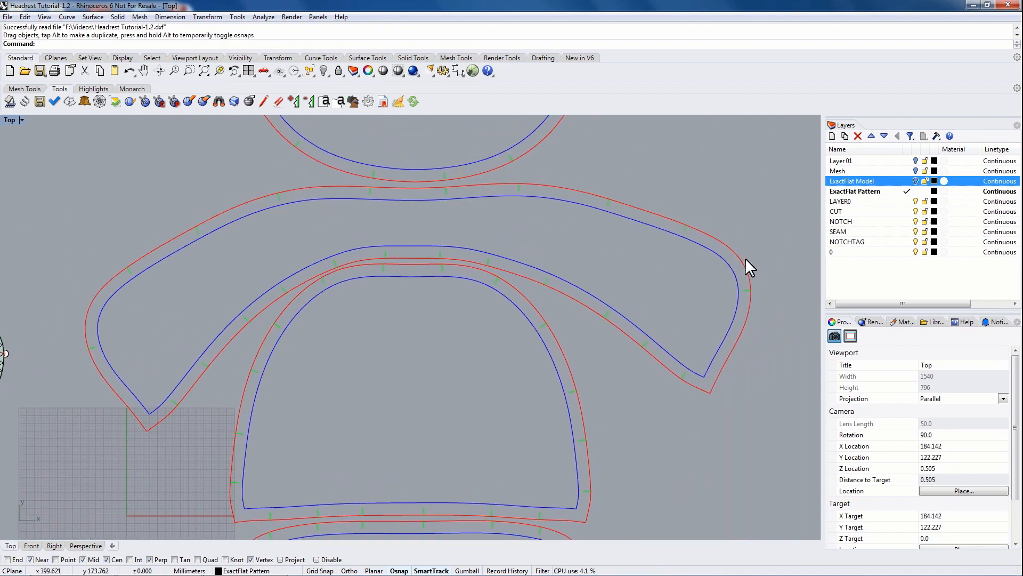
right_drag(267, 334, 318, 314)
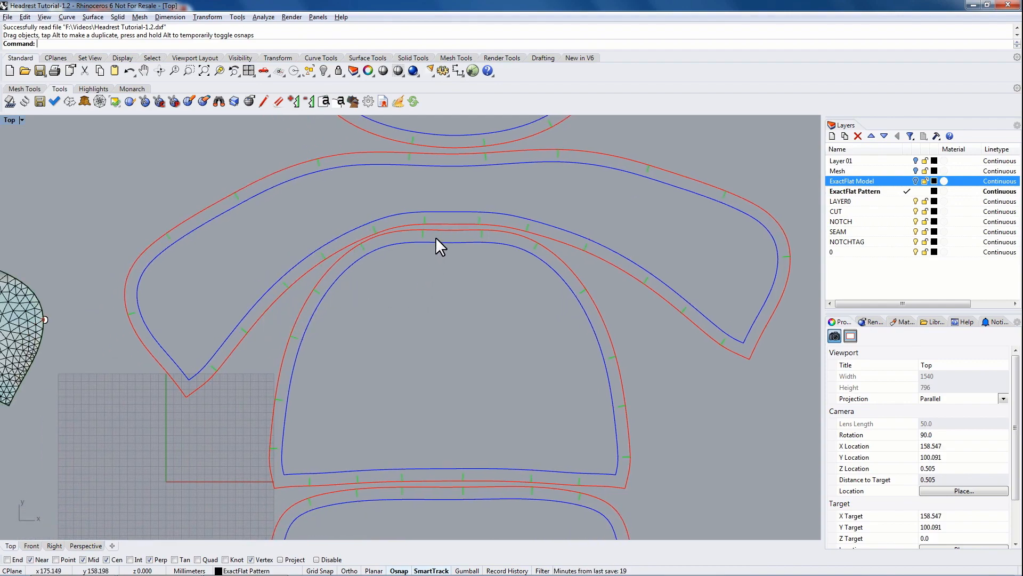
right_drag(314, 305, 675, 263)
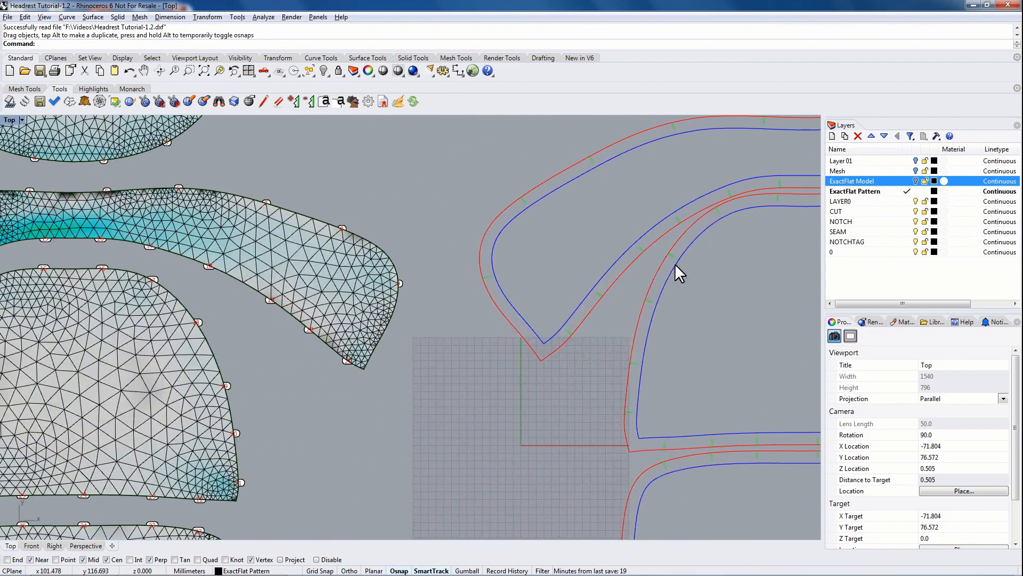
Overlay the imported dome-shaped outline on its matching meshed piece for comparison and move it back among the imported outlines.
scroll(643, 307, down, 3)
drag(642, 307, 391, 339)
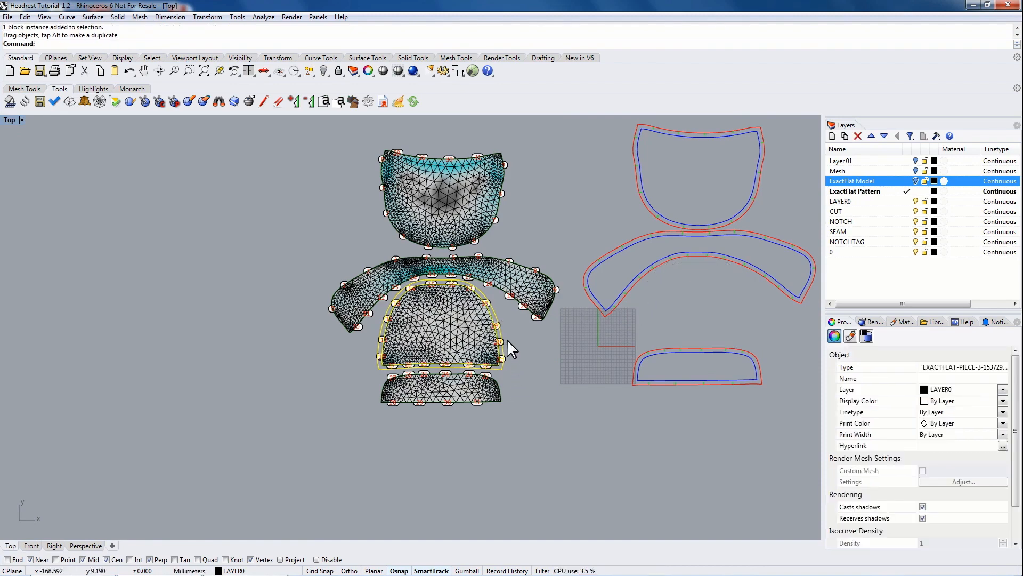
drag(494, 308, 749, 290)
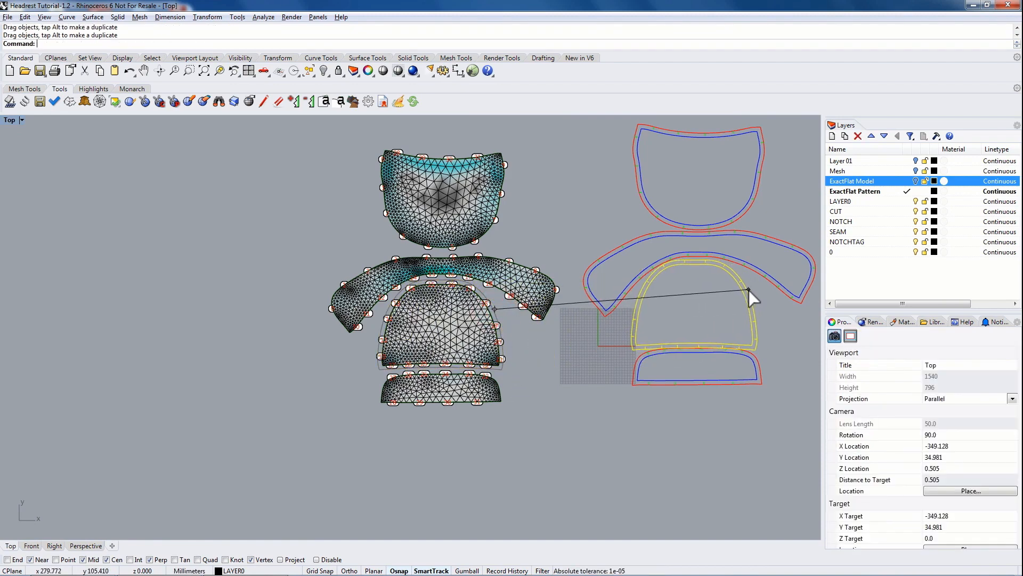
Turn the CUT, SEAM, NOTCH and NOTCHTAG layers off and back on one at a time to check what each contains.
click(840, 211)
click(769, 187)
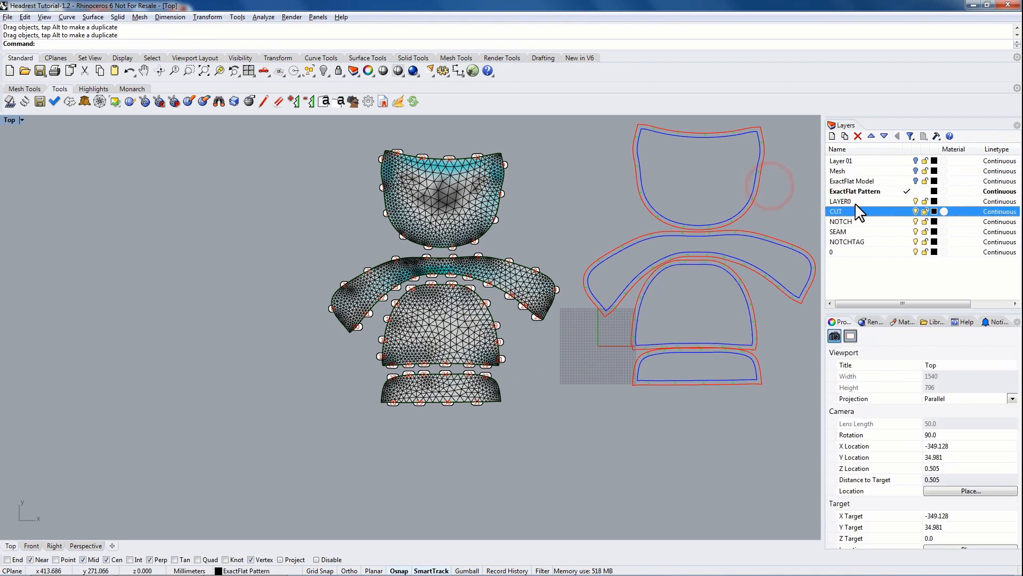
click(916, 211)
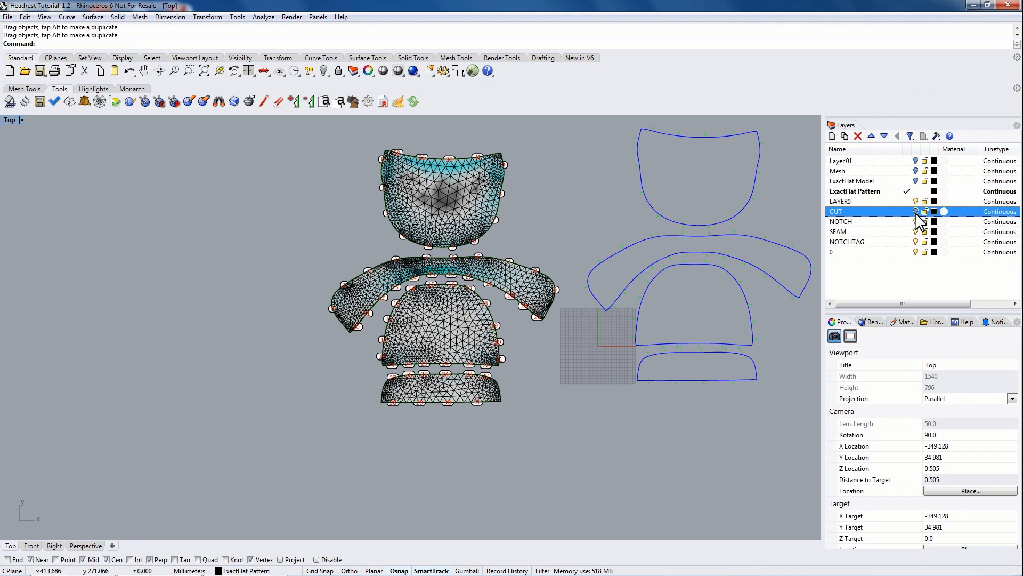
click(916, 212)
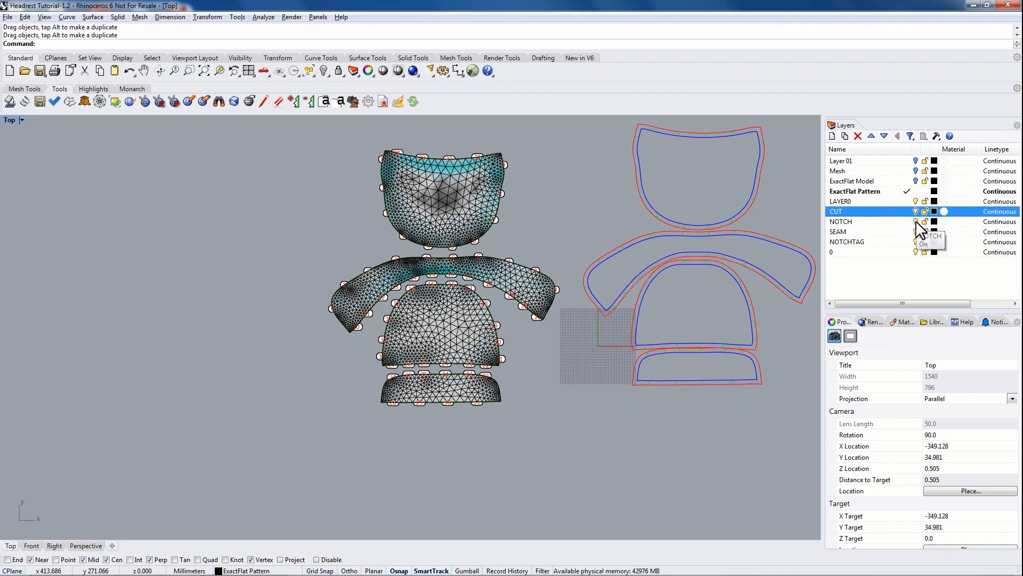
click(916, 232)
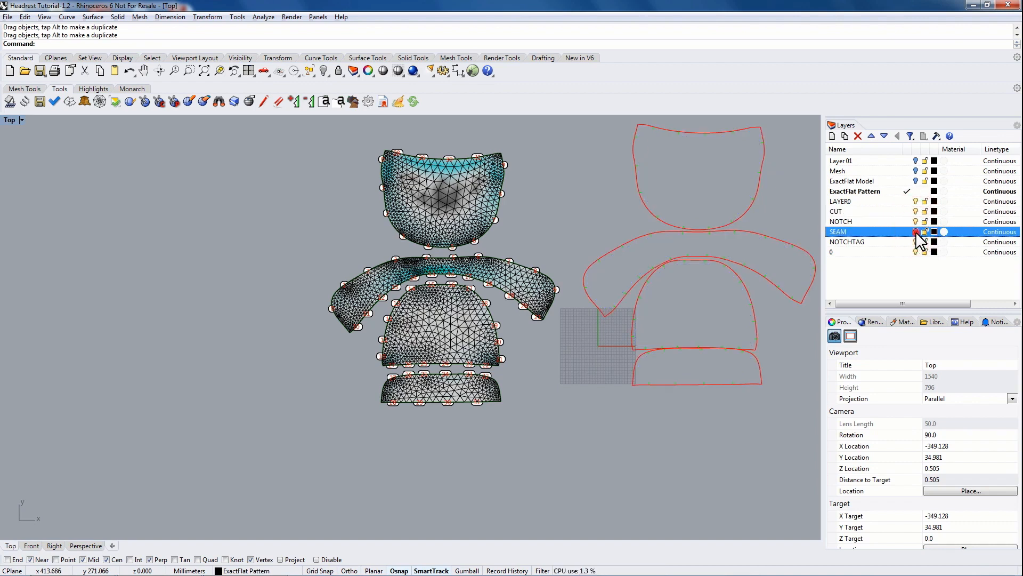
click(916, 233)
click(917, 222)
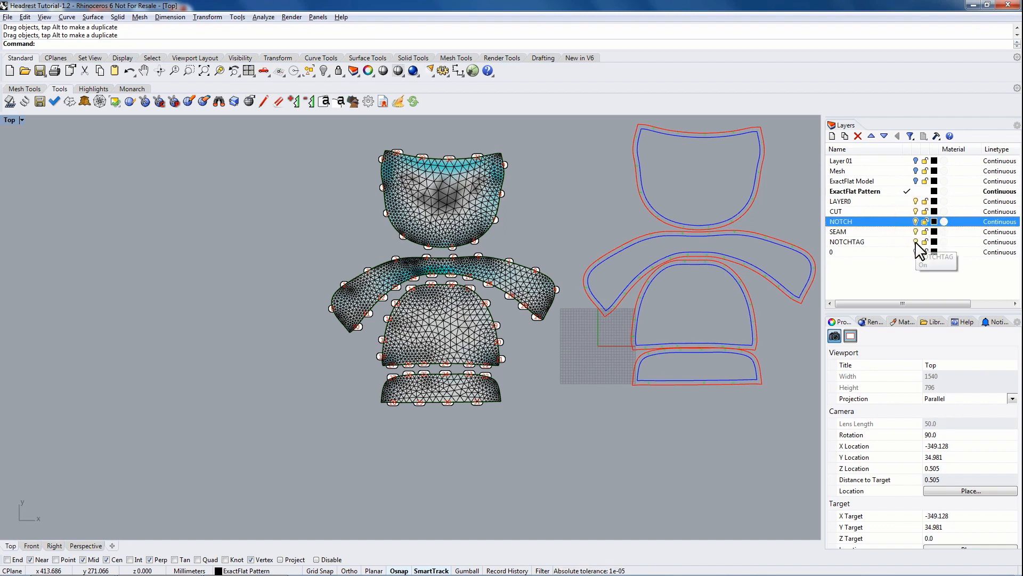
click(916, 241)
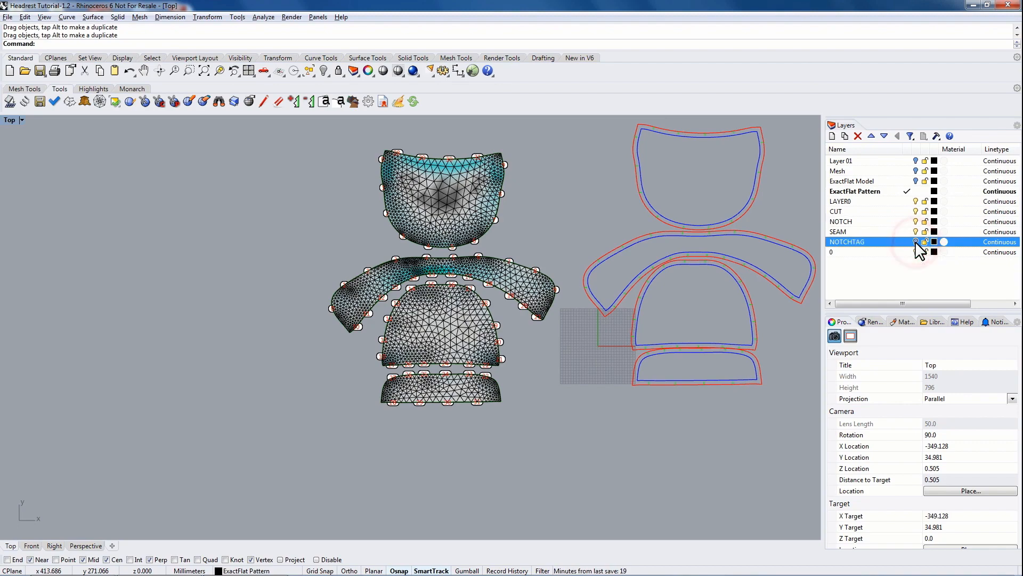
scroll(692, 239, up, 5)
scroll(687, 221, up, 3)
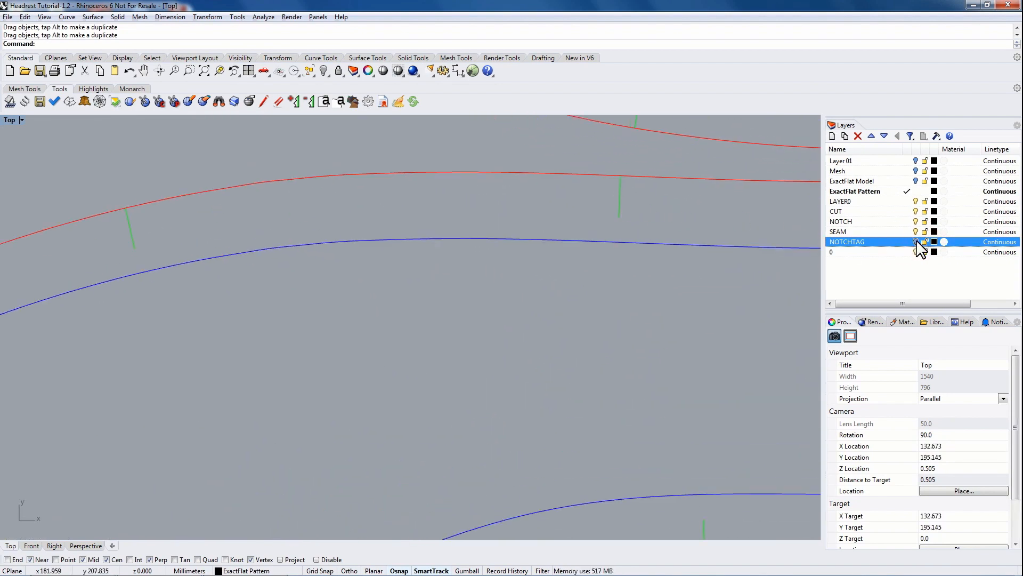
scroll(646, 309, down, 5)
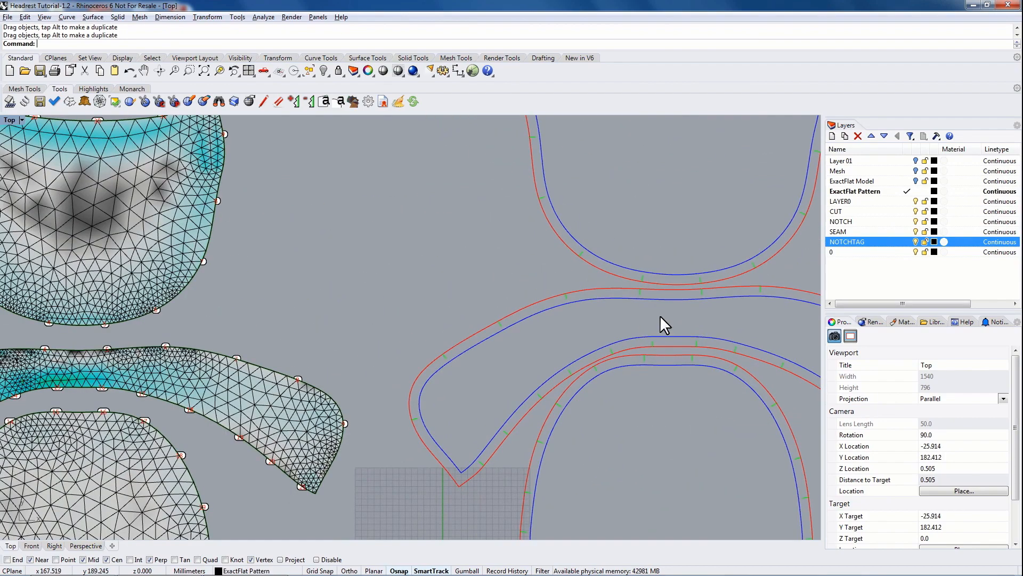
right_drag(662, 322, 597, 261)
scroll(597, 261, down, 4)
right_drag(585, 177, 612, 252)
scroll(601, 207, down, 6)
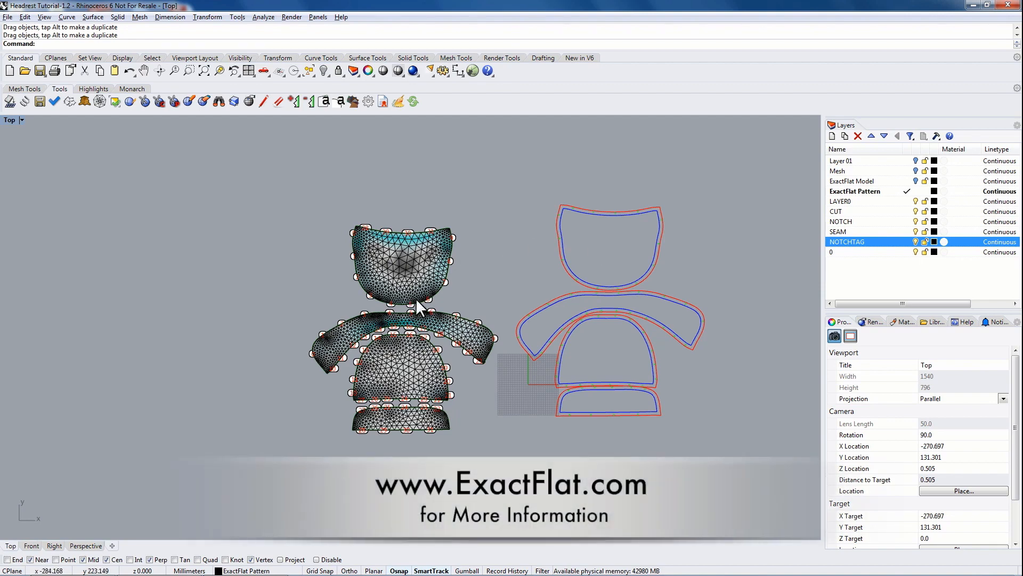
scroll(495, 298, up, 2)
scroll(439, 295, up, 3)
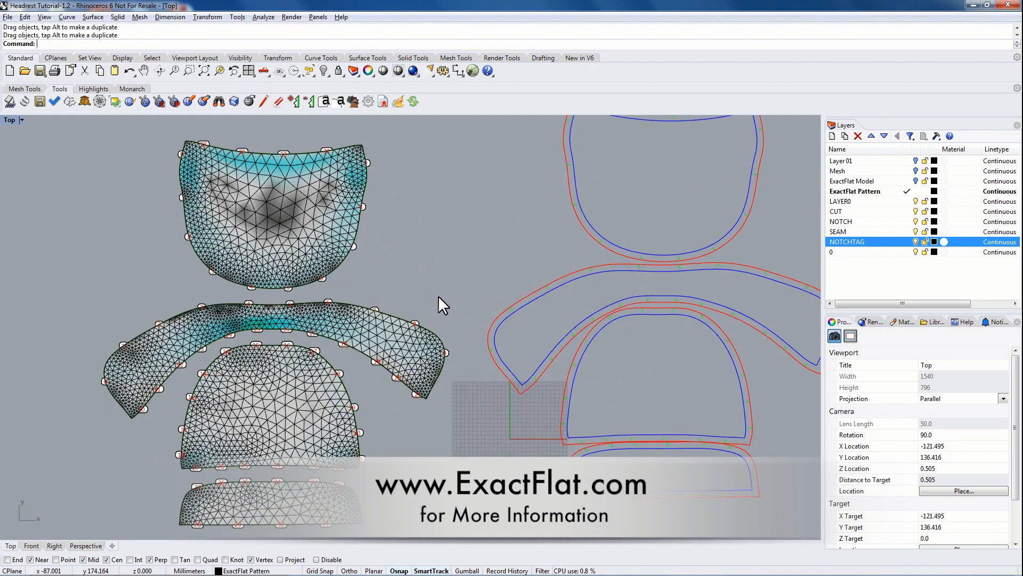
scroll(445, 283, down, 2)
scroll(444, 284, down, 1)
right_drag(450, 289, 425, 320)
scroll(406, 349, up, 2)
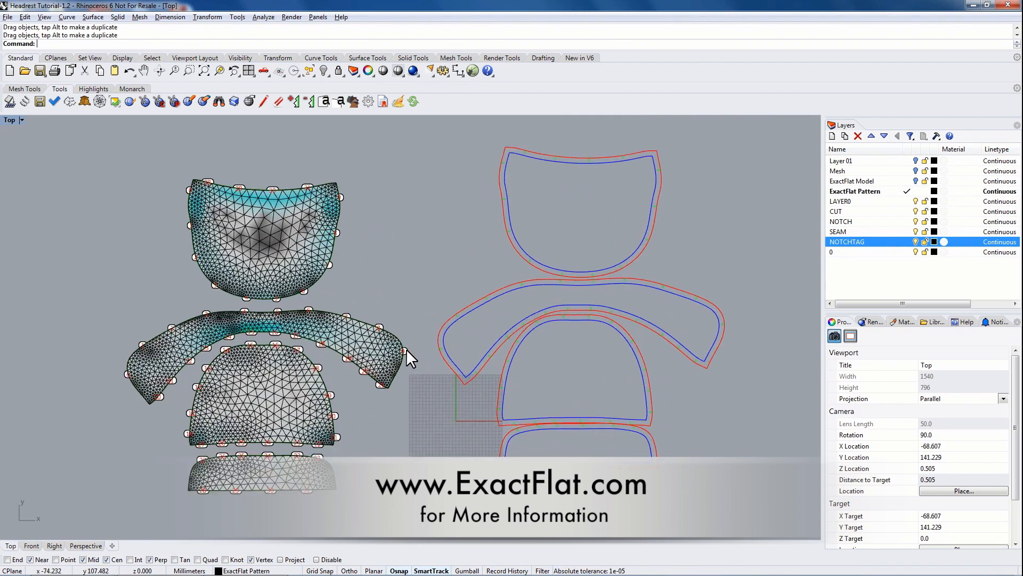